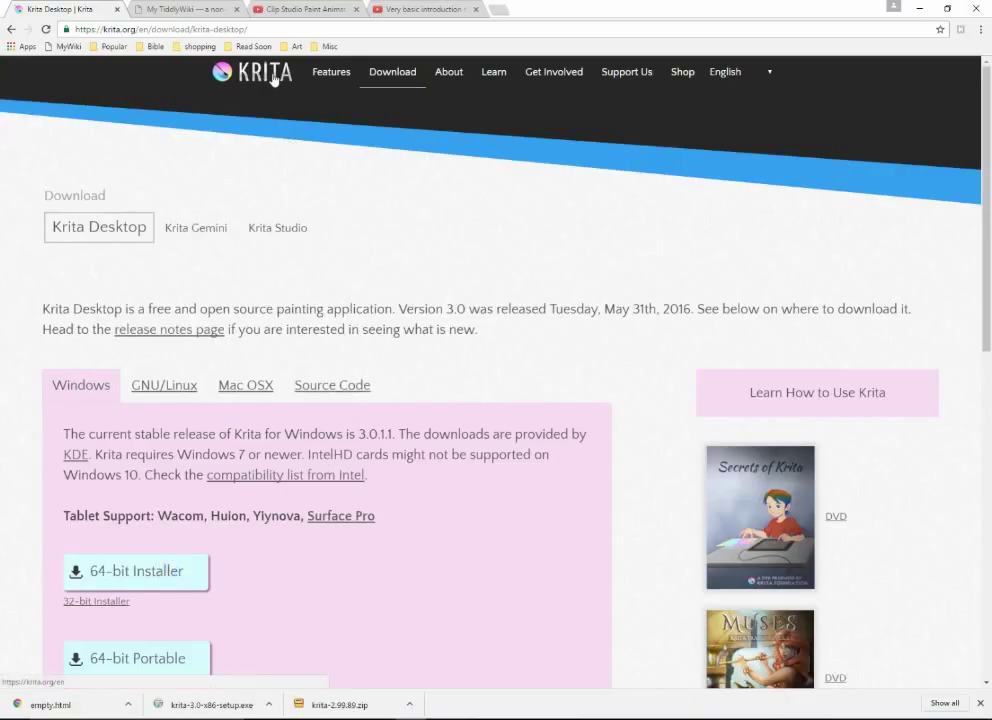
Open Krita's online documentation and find the FAQ entry about where to get older versions of Krita
scroll(279, 585, "down", 1)
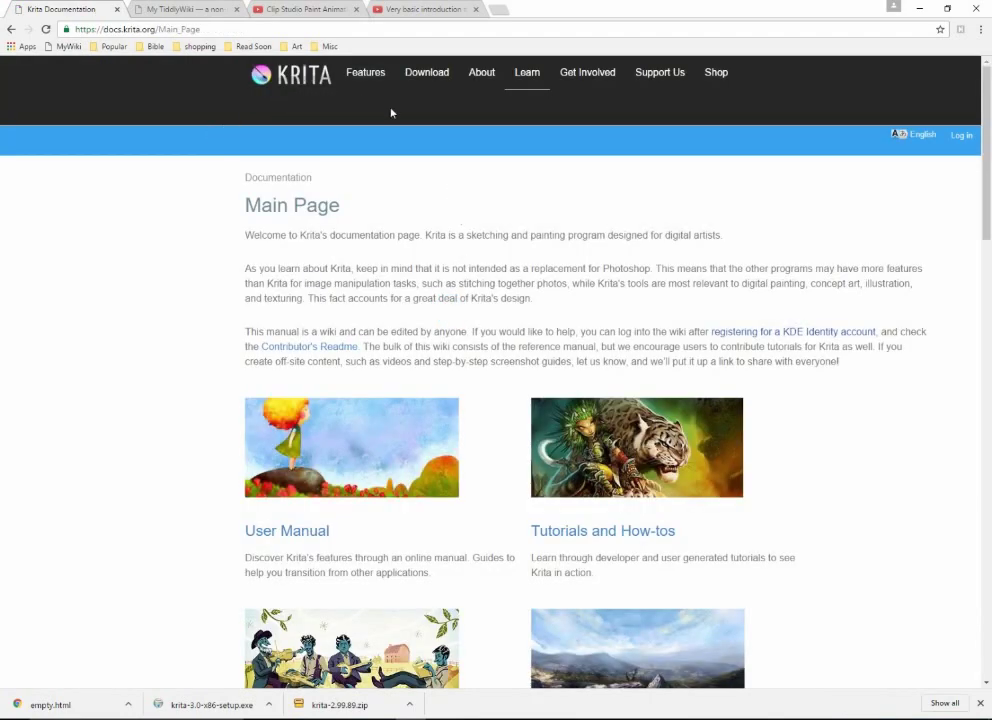
left_click(530, 80)
scroll(528, 172, "down", 2)
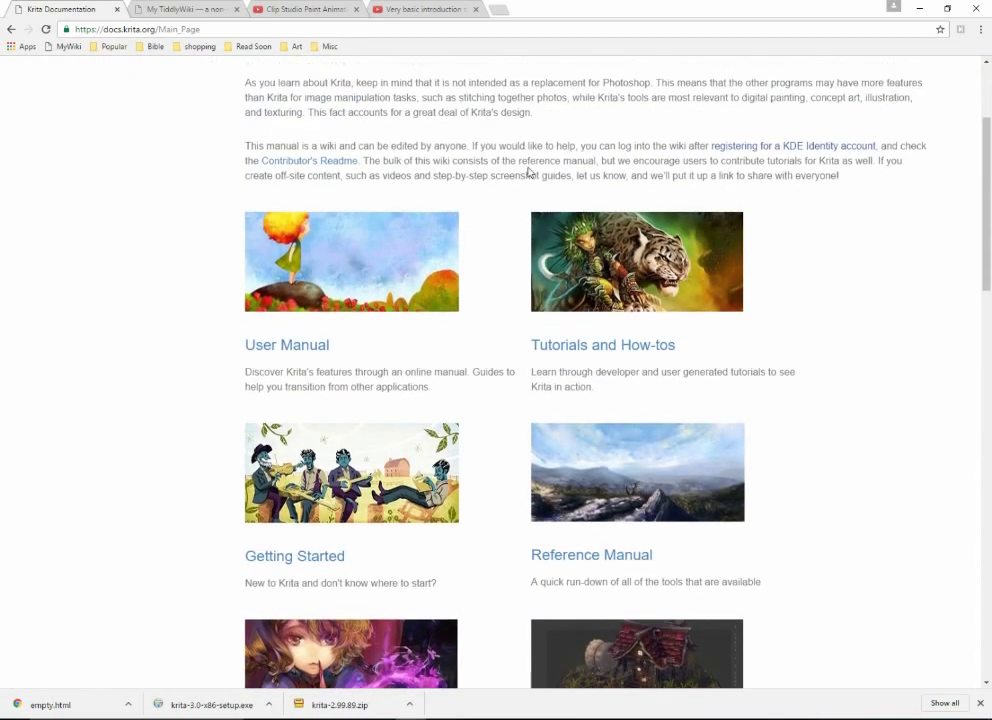
scroll(523, 348, "down", 1)
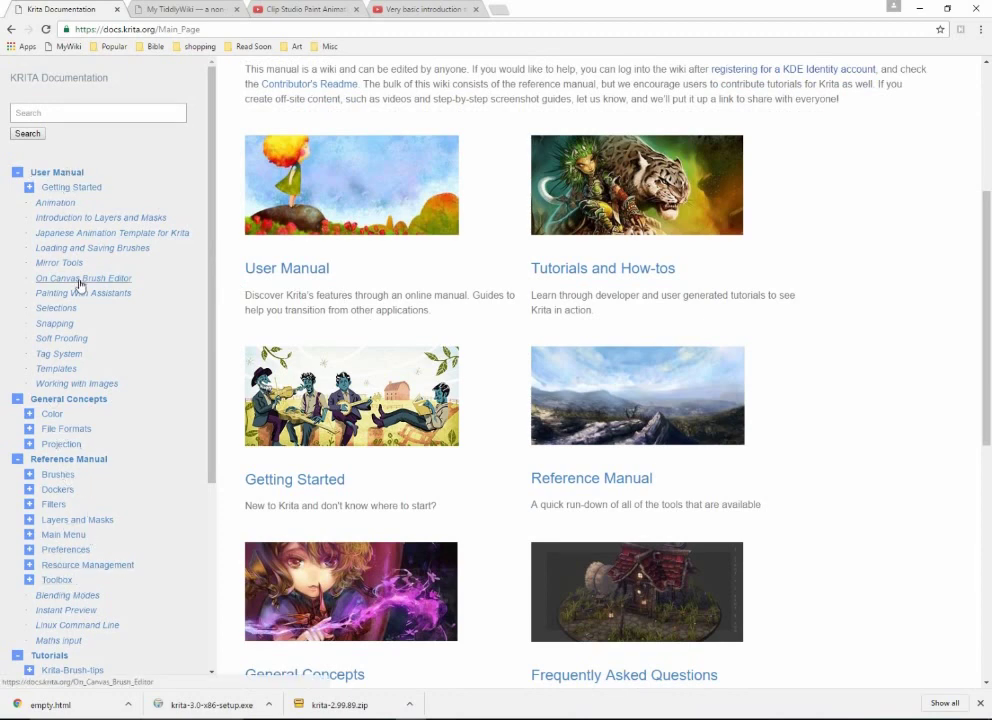
left_click(624, 675)
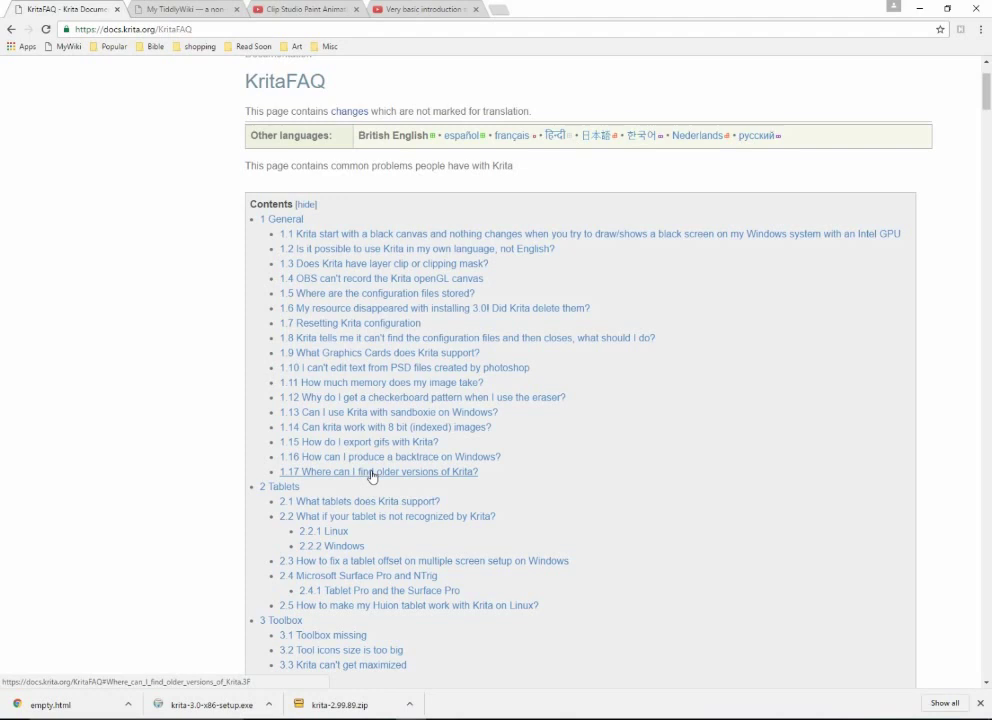
left_click(372, 476)
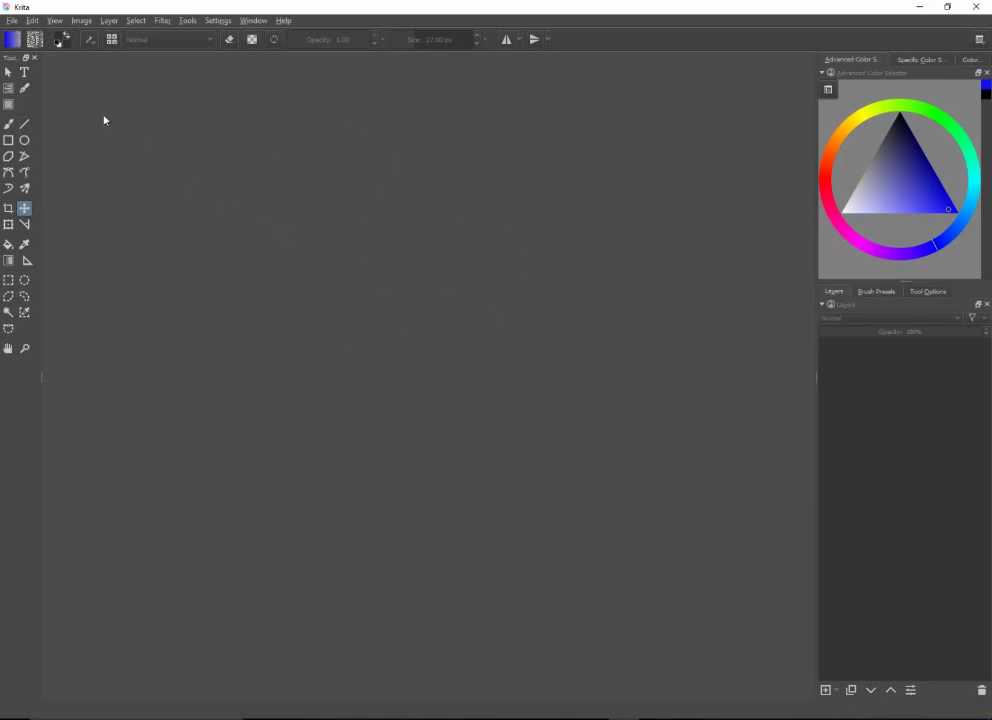
Create a custom 1600 x 1200 px document at 100 ppi with the RGB model and 8-bit depth
left_click(12, 20)
left_click(28, 35)
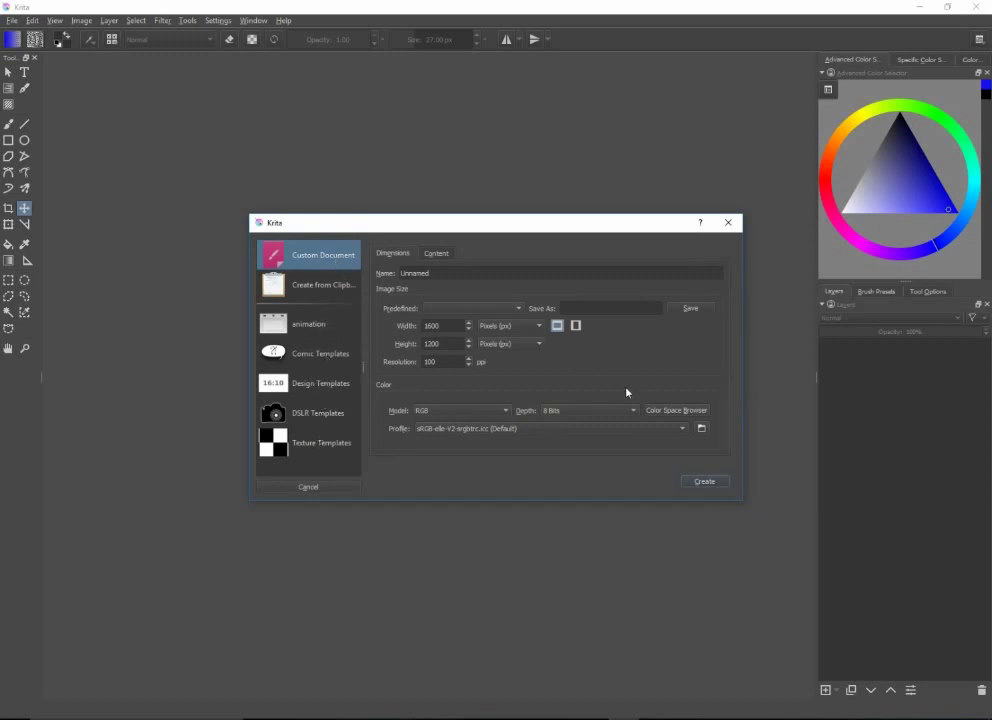
left_click(705, 482)
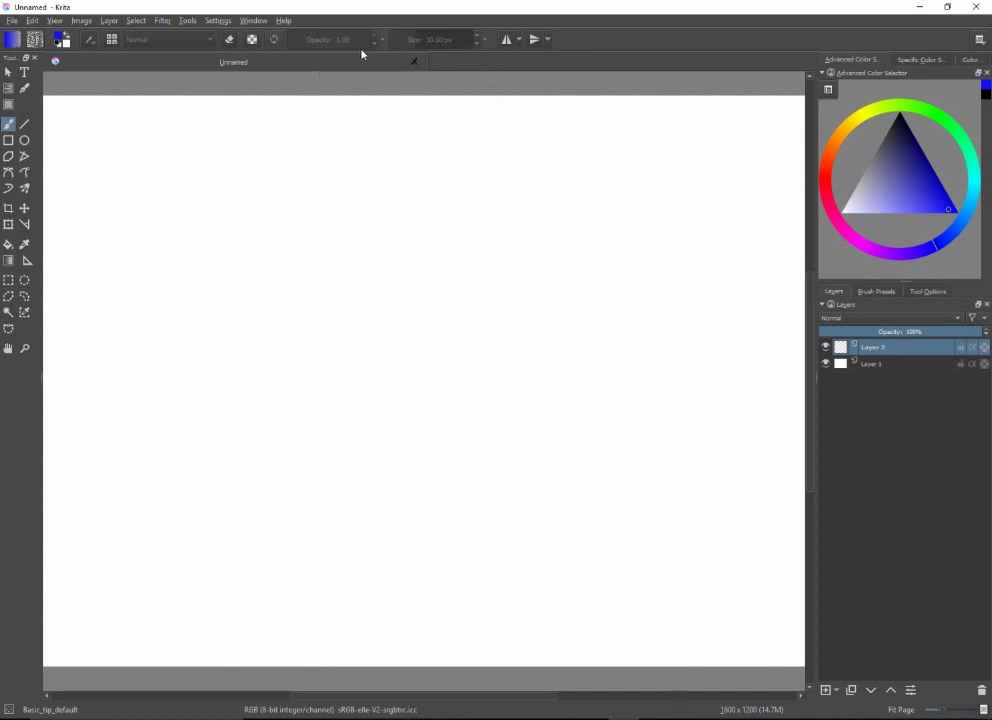
Switch to the Animation workspace and view its Animation and Onion Skins dockers
left_click(980, 41)
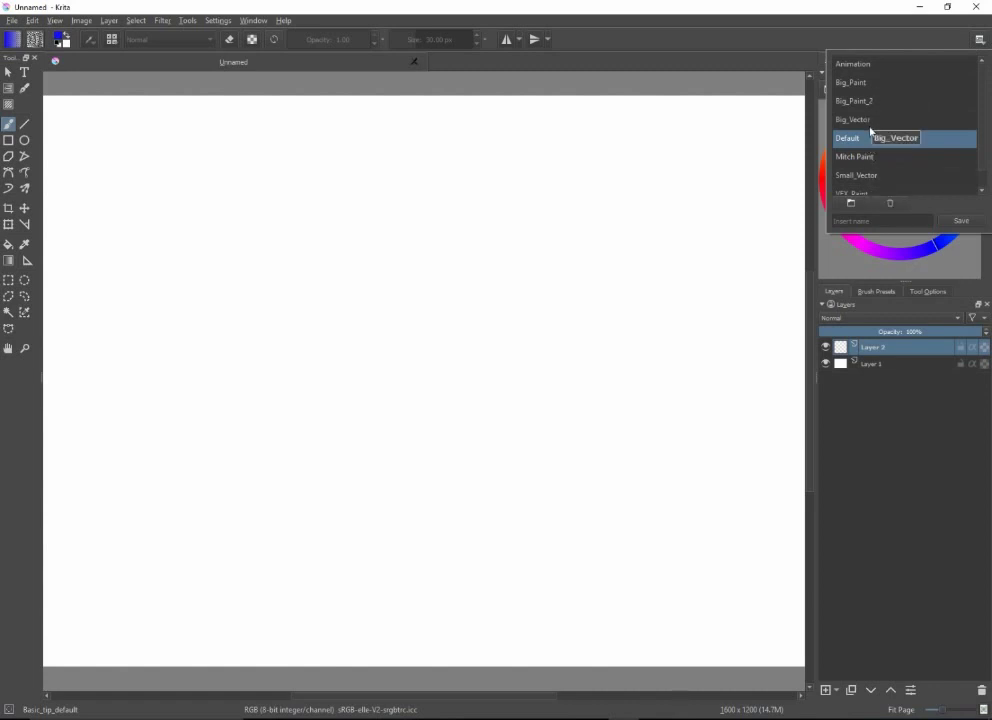
left_click(855, 66)
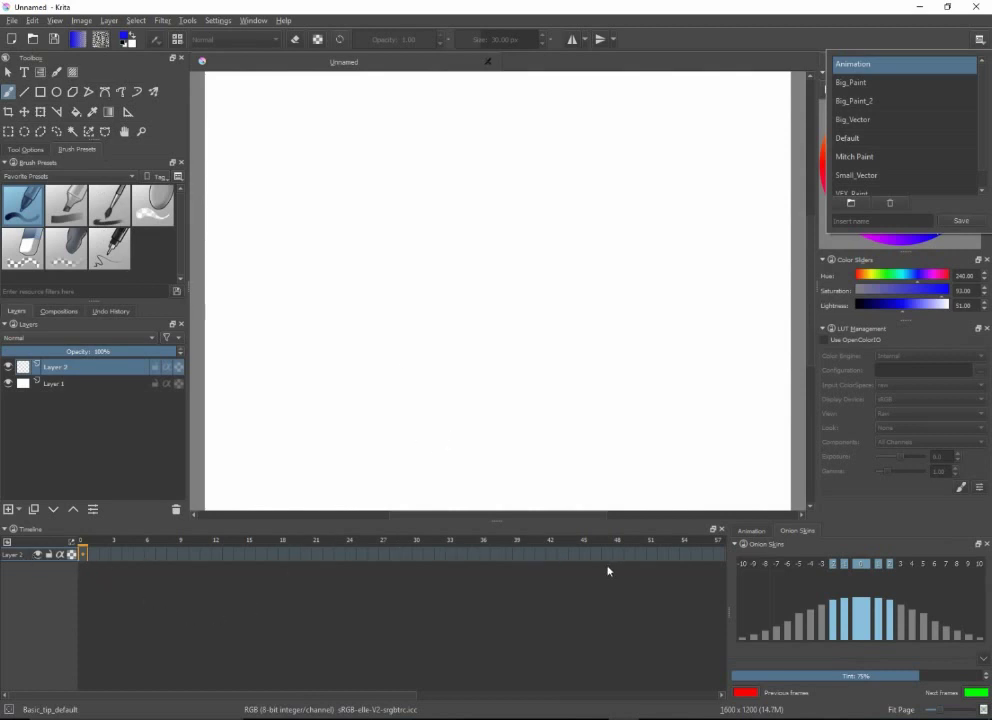
left_click(750, 533)
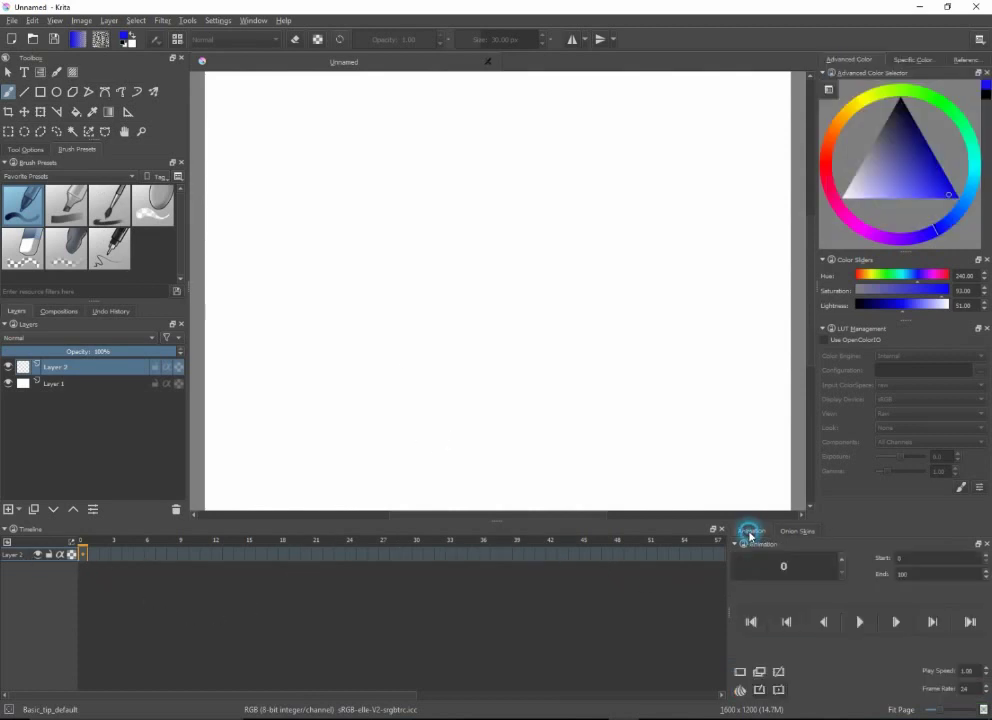
left_click(786, 535)
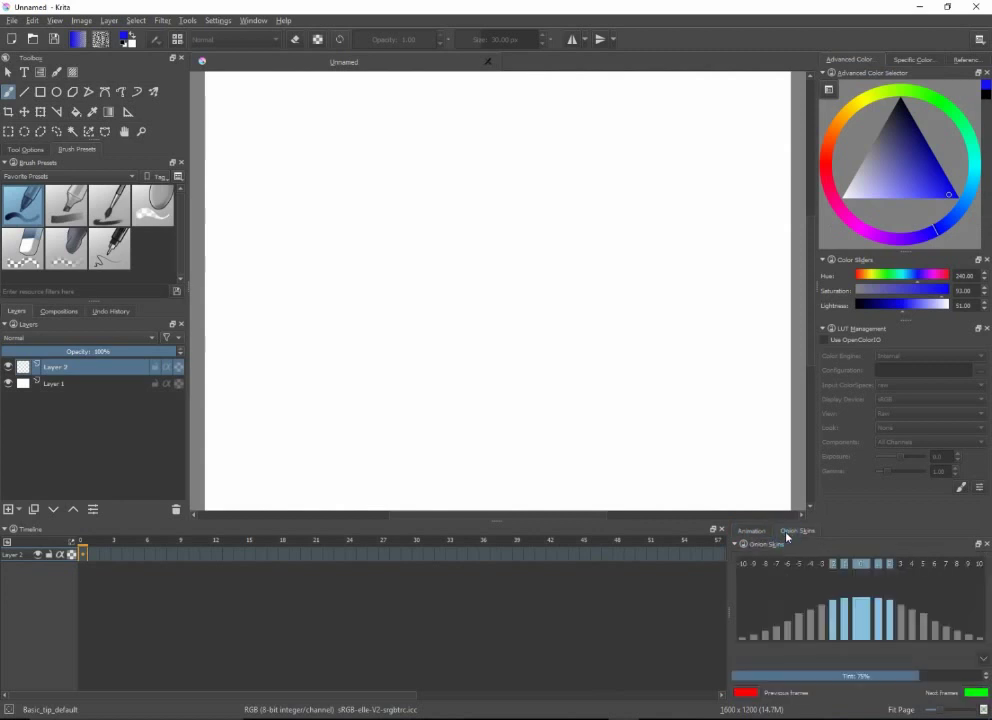
Try the Big_Paint workspace and return to the Default workspace
left_click(979, 39)
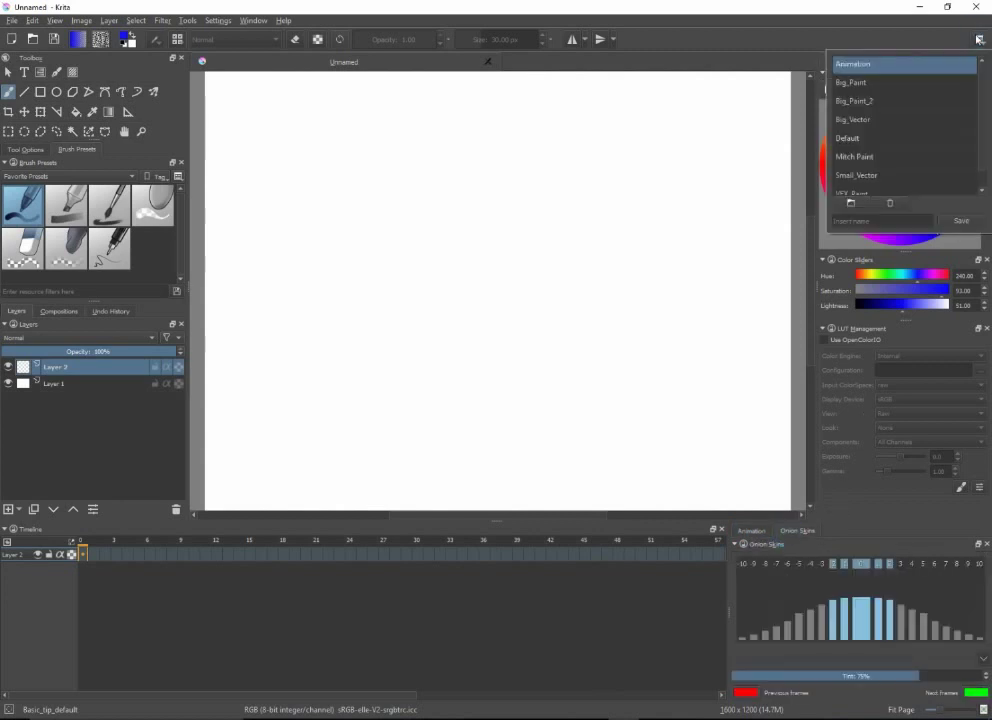
left_click(850, 84)
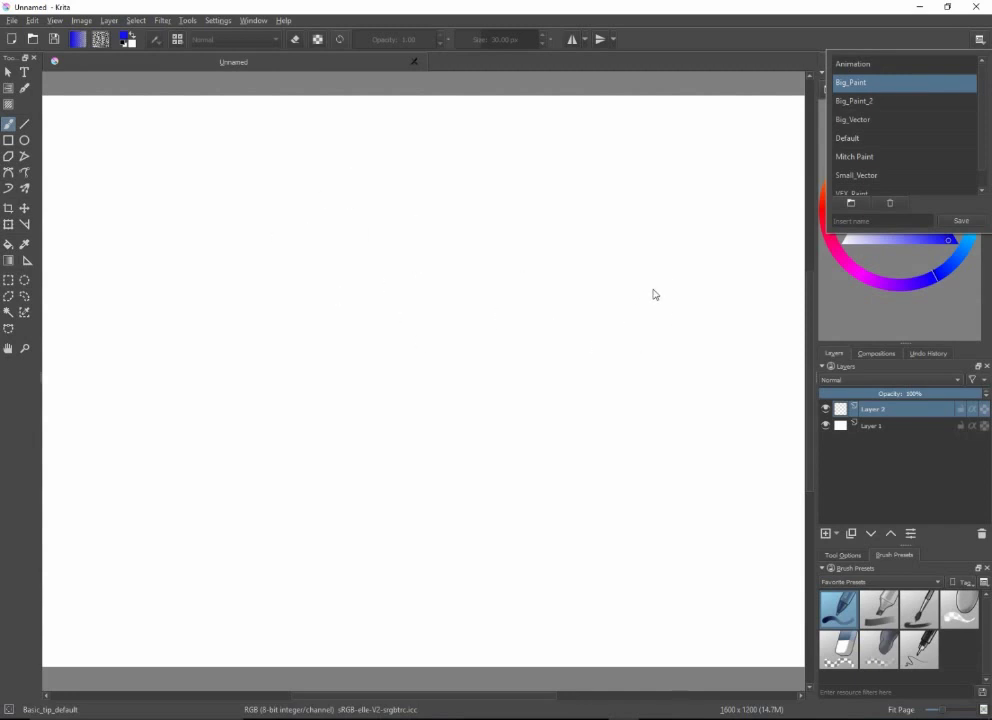
left_click(855, 141)
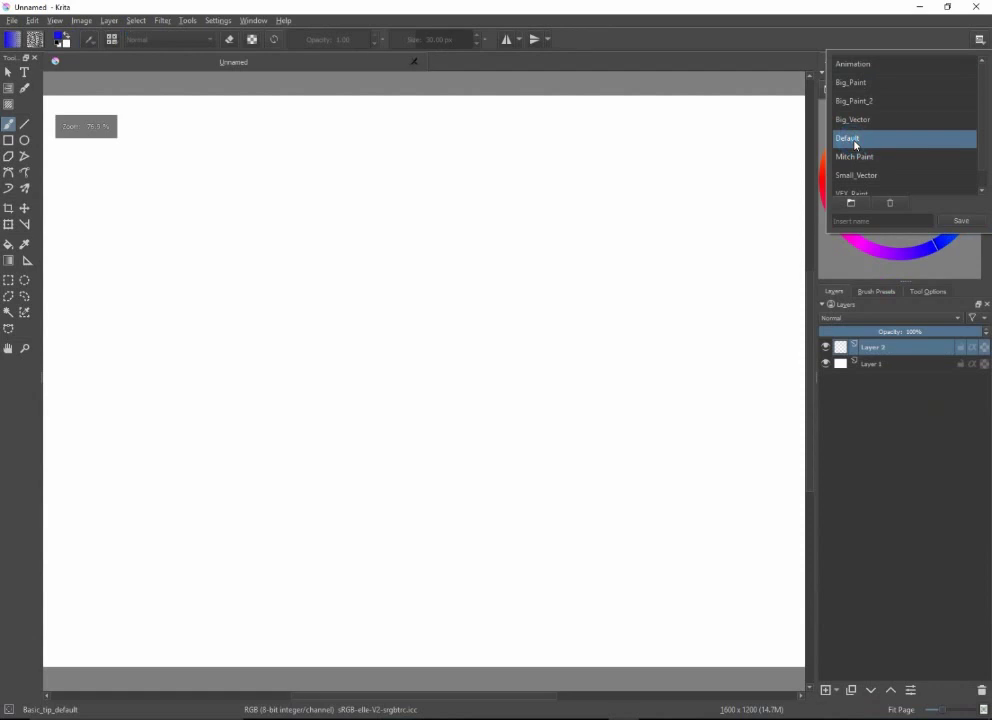
left_click(851, 429)
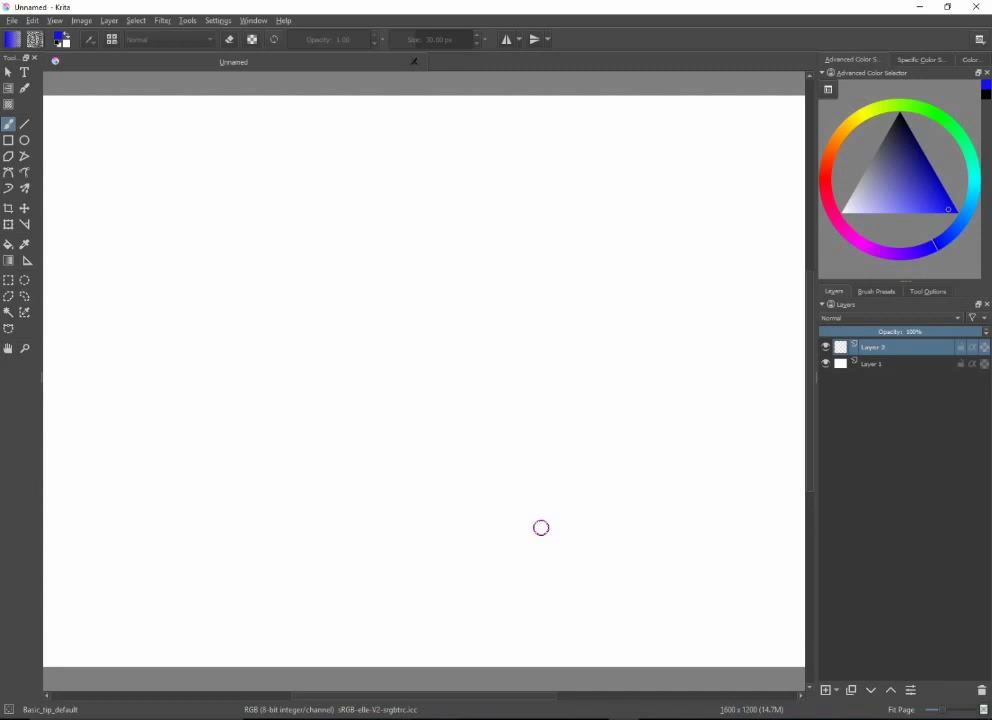
Switch to the Bristles_hairy brush at 27 px and paint loose blue test strokes on Layer 2, refreshing the canvas display
left_click(671, 370)
key("/")
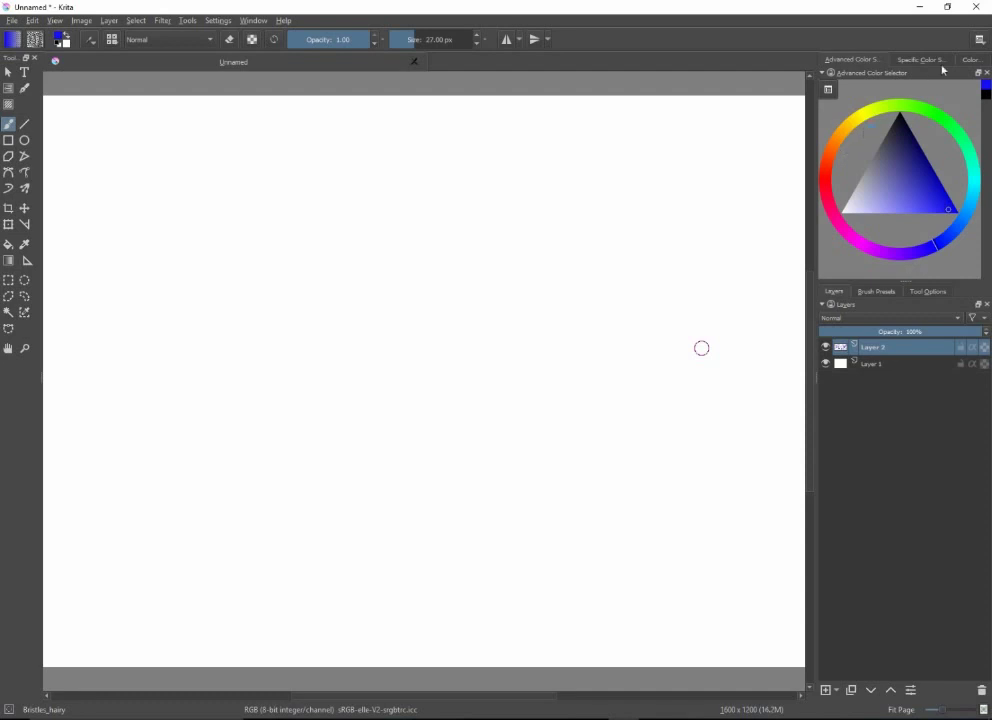
left_click(979, 44)
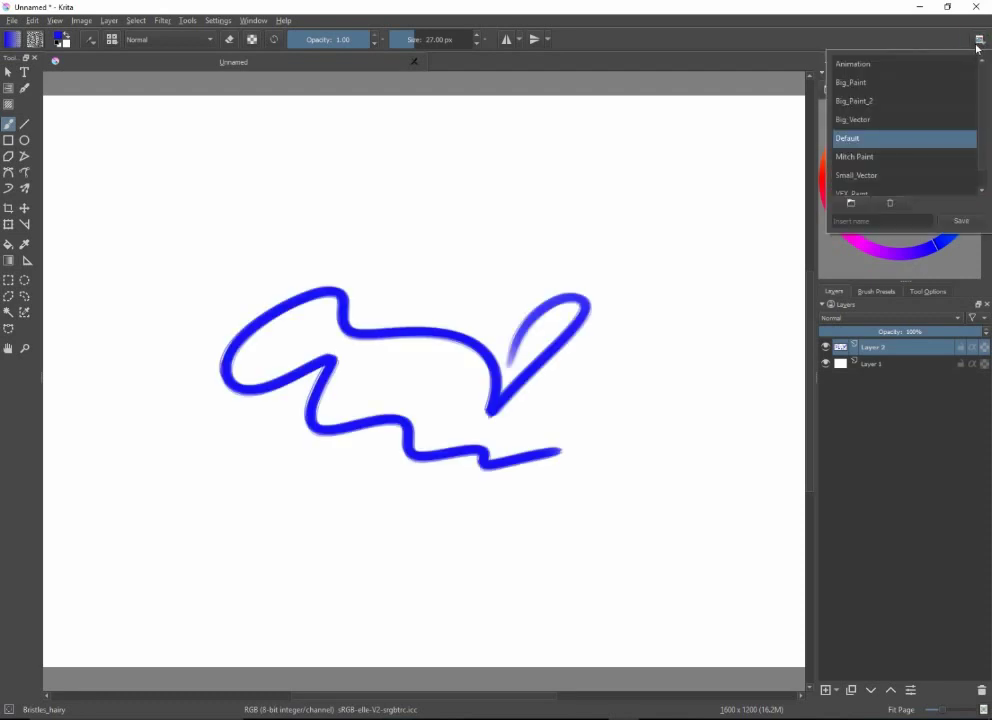
left_click(510, 256)
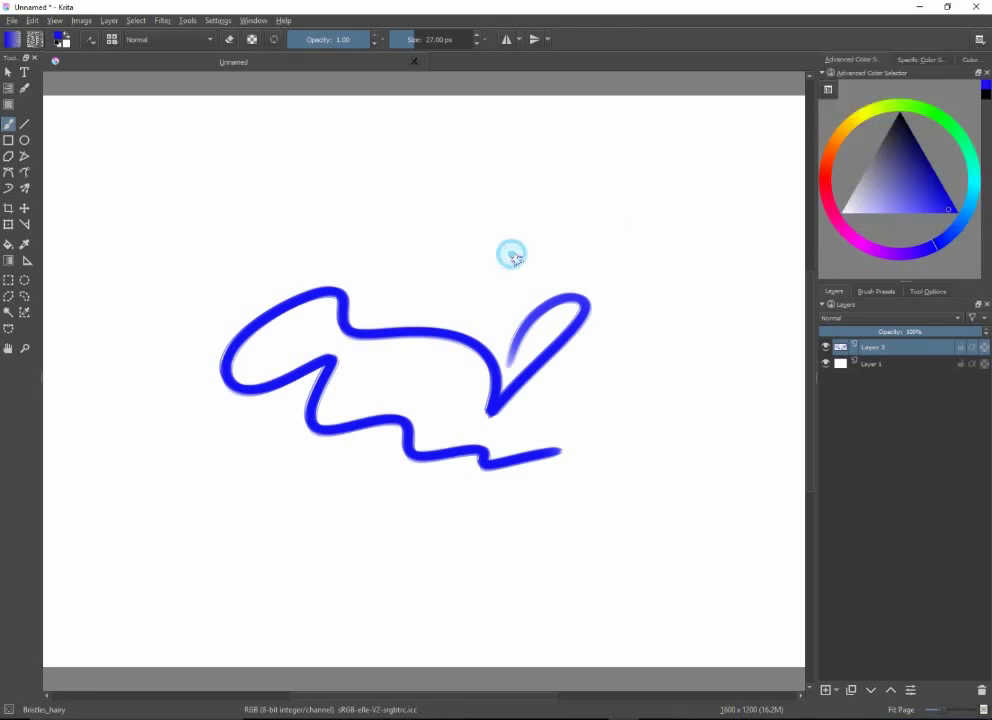
left_click_drag(516, 259, 470, 345)
left_click(977, 41)
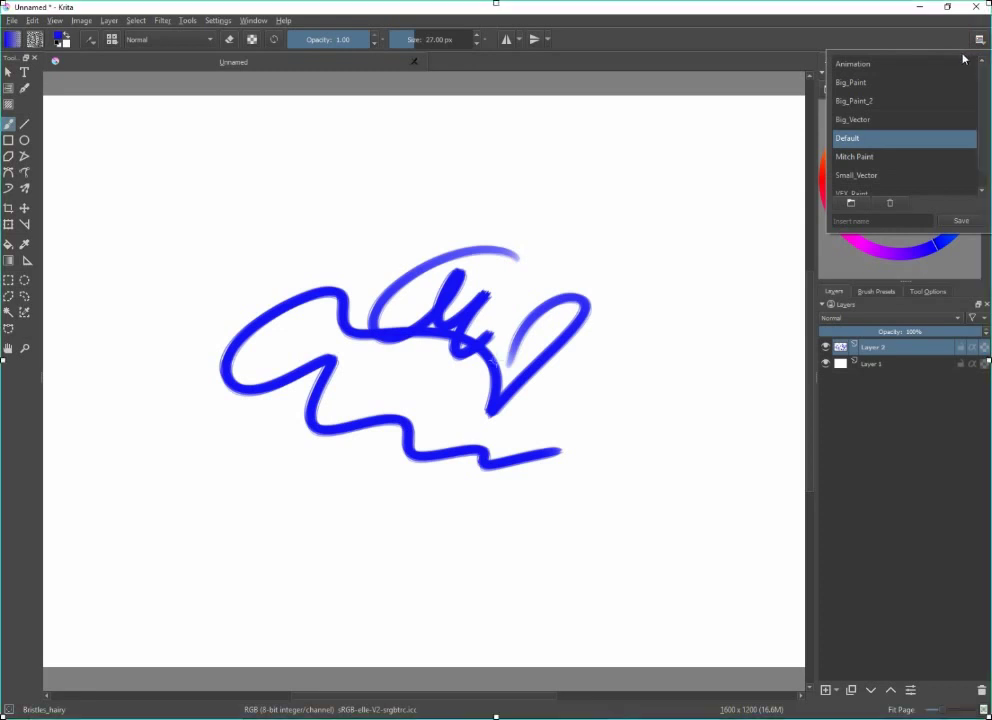
left_click(893, 120)
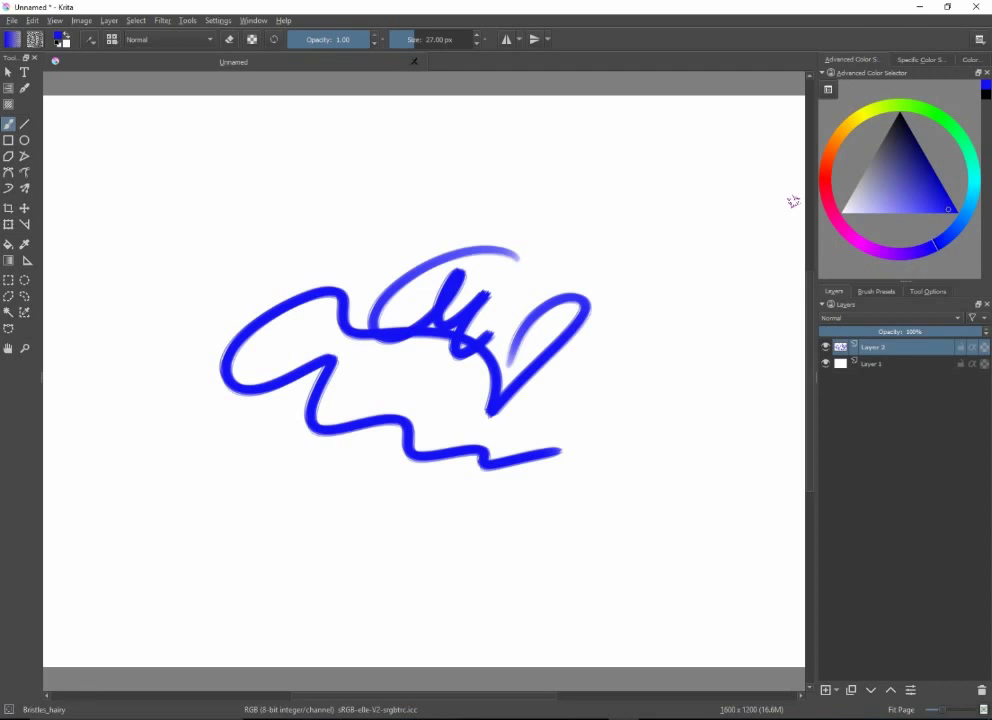
Turn off OpenGL in the Display preferences and apply the change
left_click(219, 21)
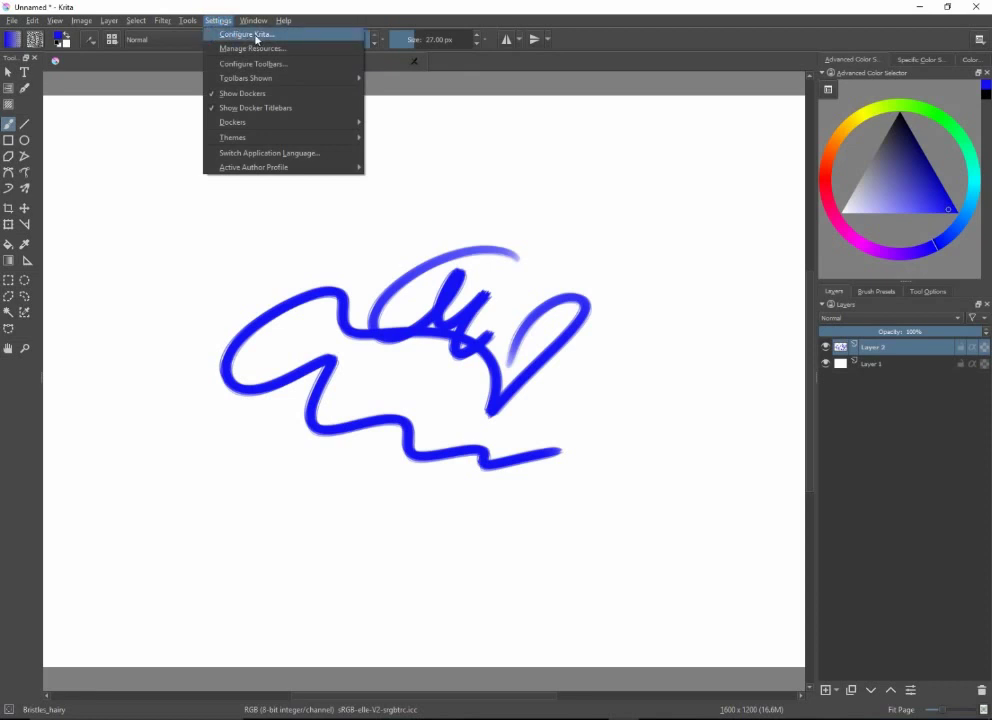
left_click(256, 36)
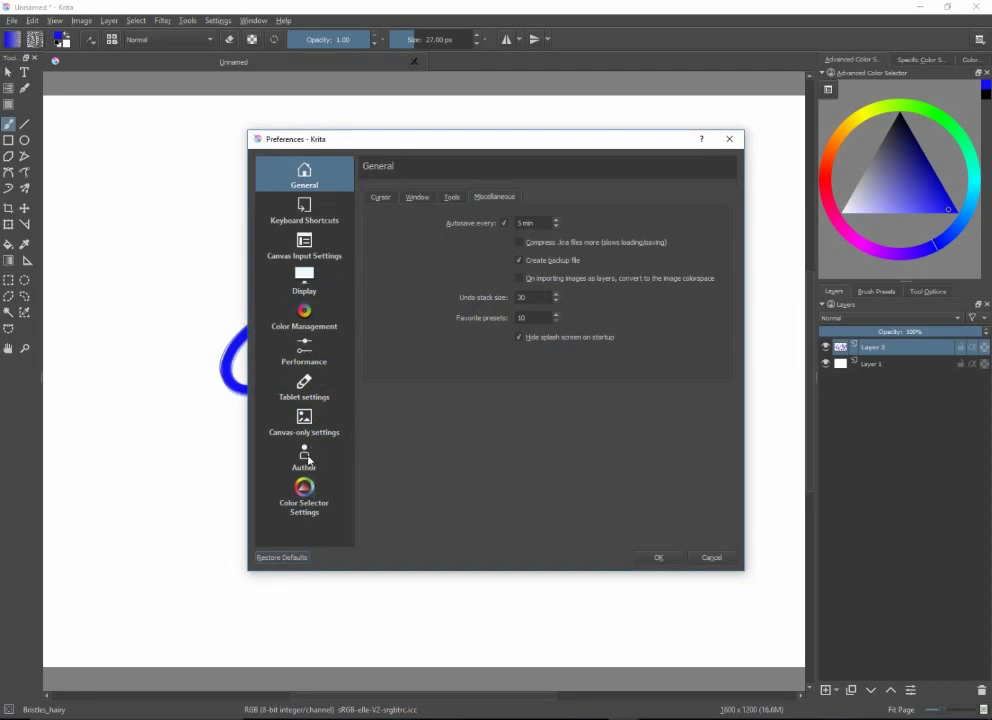
left_click(305, 280)
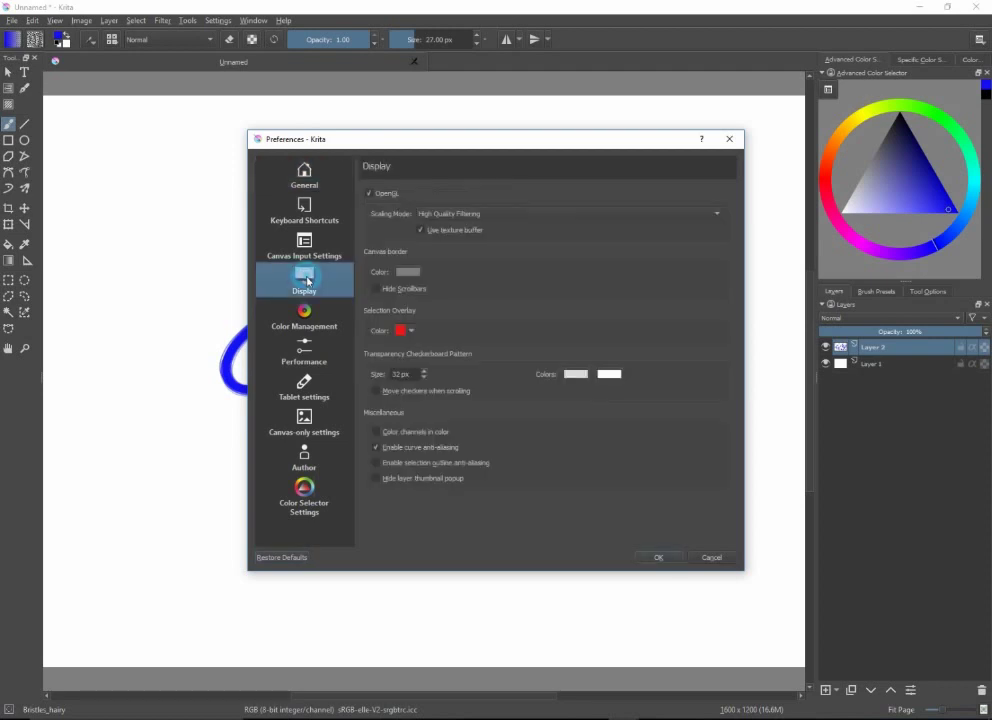
left_click(369, 194)
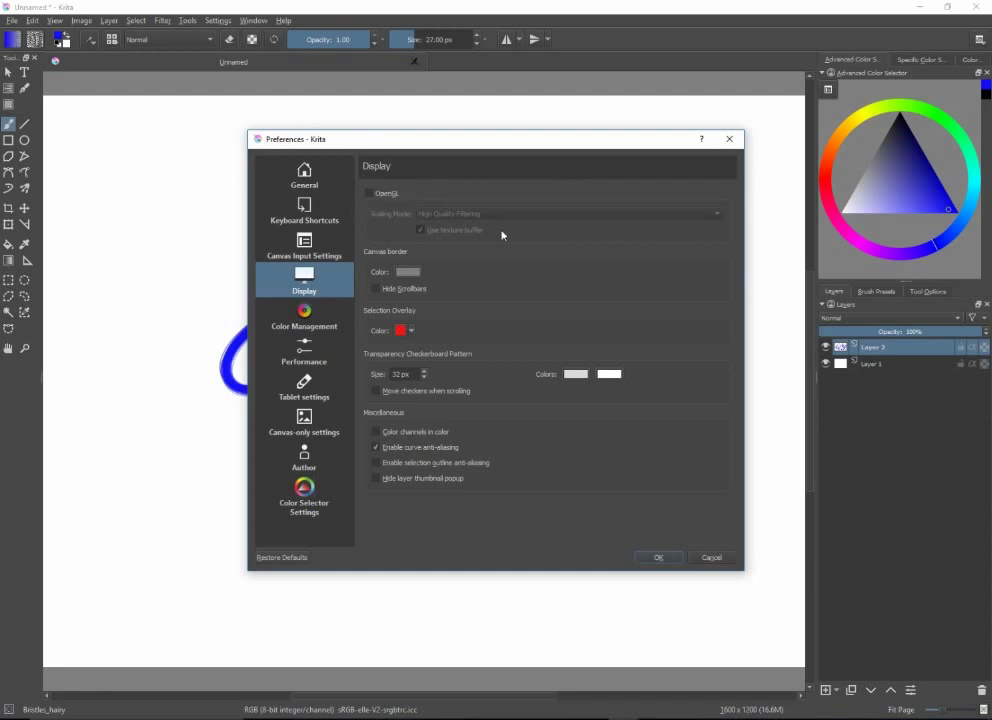
left_click(651, 557)
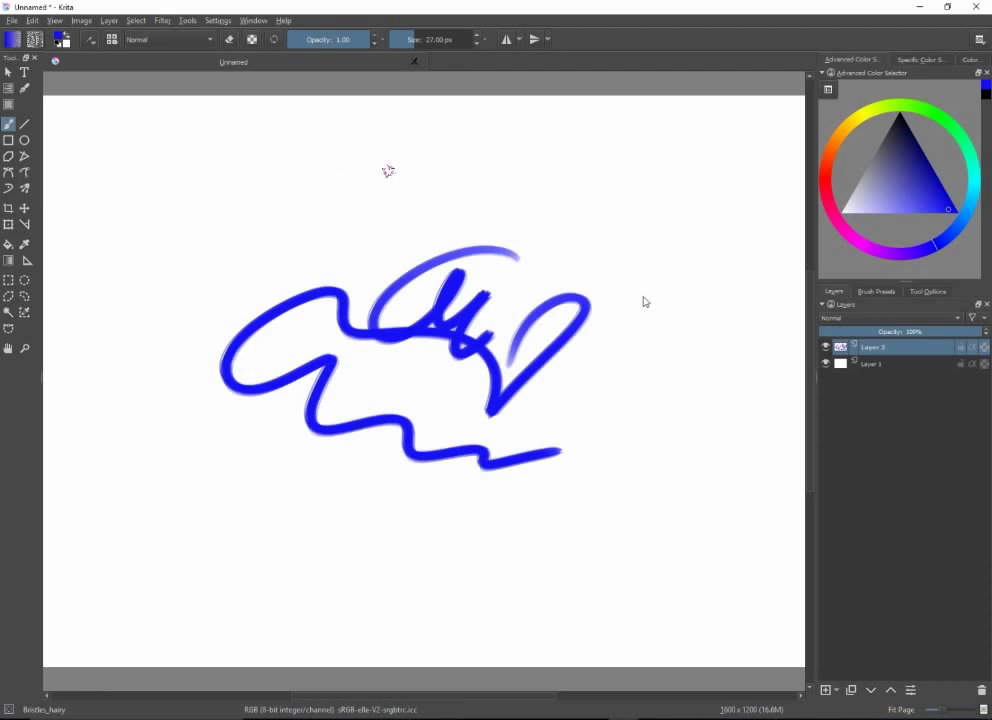
Paint more freehand blue strokes on Layer 2, around and over the existing scribble, with varied pen pressure
left_click_drag(645, 298, 630, 365)
mouse_move(646, 241)
left_mouse_down()
mouse_move(603, 285)
mouse_move(547, 193)
mouse_move(406, 176)
mouse_move(355, 218)
mouse_move(527, 219)
mouse_move(581, 242)
mouse_move(650, 292)
mouse_move(675, 427)
left_mouse_up()
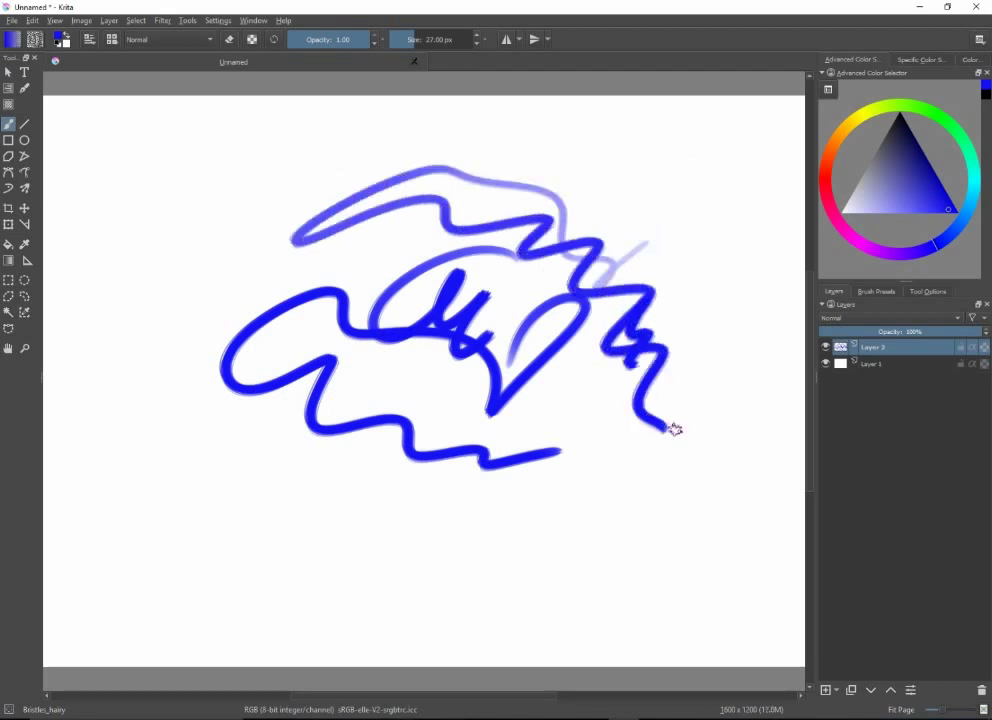
left_click_drag(568, 412, 595, 435)
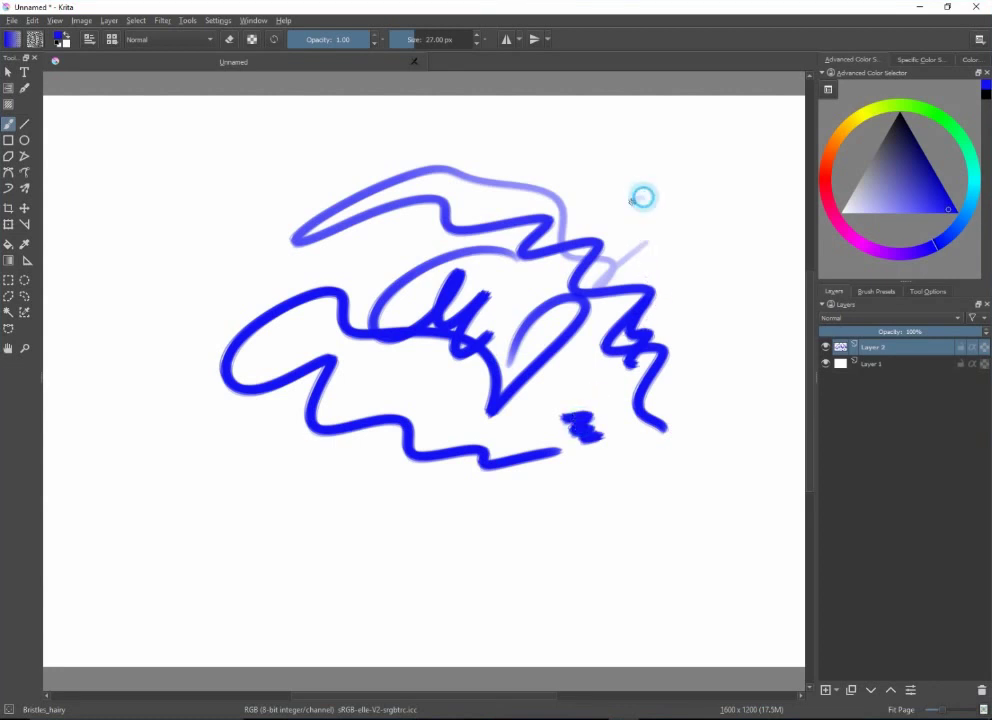
mouse_move(620, 213)
left_mouse_down()
mouse_move(665, 222)
mouse_move(658, 248)
mouse_move(676, 284)
mouse_move(724, 268)
mouse_move(694, 338)
mouse_move(640, 410)
mouse_move(488, 377)
mouse_move(334, 409)
mouse_move(339, 448)
mouse_move(385, 489)
mouse_move(438, 489)
mouse_move(460, 503)
mouse_move(532, 513)
mouse_move(591, 488)
mouse_move(598, 438)
mouse_move(555, 437)
mouse_move(522, 468)
mouse_move(532, 461)
mouse_move(530, 423)
mouse_move(471, 447)
mouse_move(540, 403)
mouse_move(473, 367)
mouse_move(434, 433)
mouse_move(452, 463)
mouse_move(478, 427)
mouse_move(525, 286)
left_mouse_up()
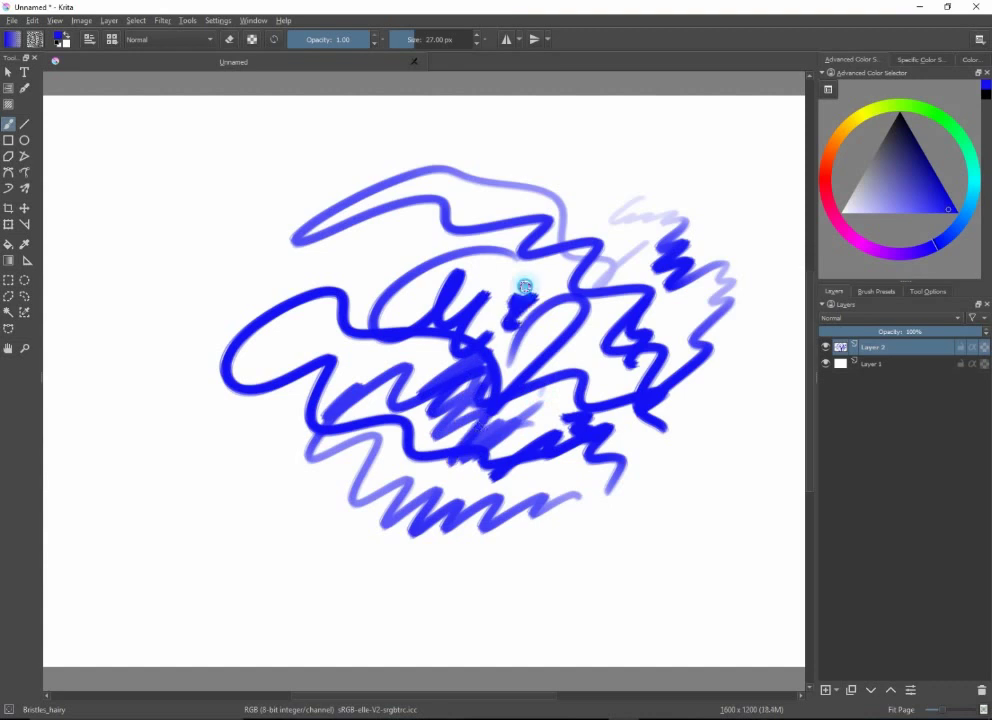
mouse_move(567, 184)
left_mouse_down()
mouse_move(565, 193)
mouse_move(602, 193)
mouse_move(569, 159)
mouse_move(470, 205)
mouse_move(477, 290)
left_mouse_up()
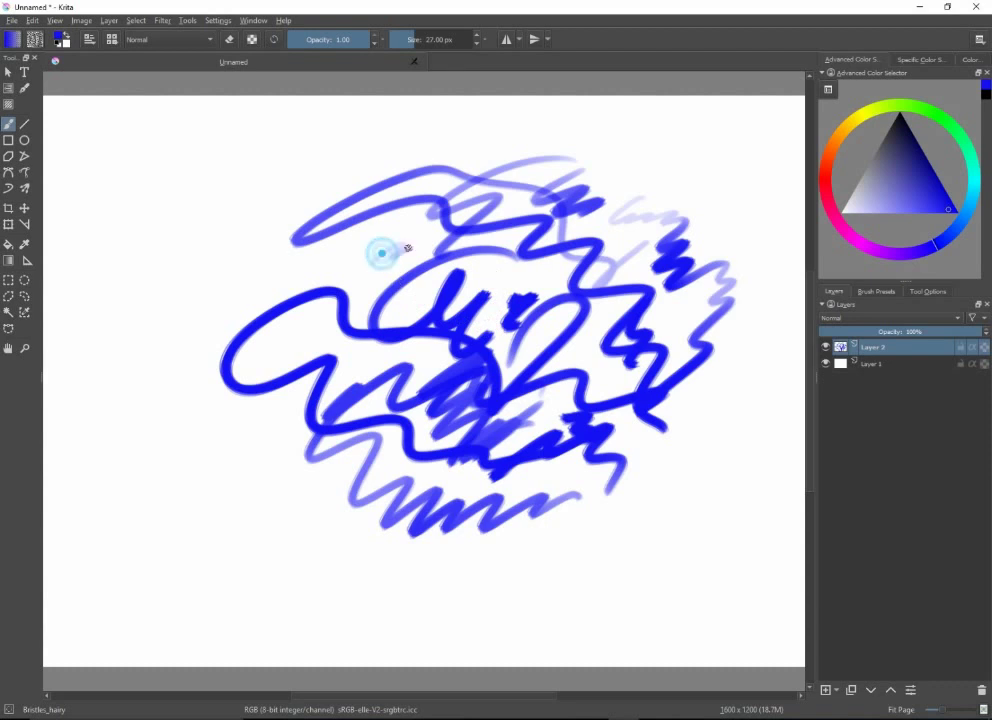
mouse_move(381, 253)
left_mouse_down()
mouse_move(313, 313)
mouse_move(328, 330)
mouse_move(296, 266)
mouse_move(295, 305)
mouse_move(333, 350)
mouse_move(368, 362)
mouse_move(367, 327)
left_mouse_up()
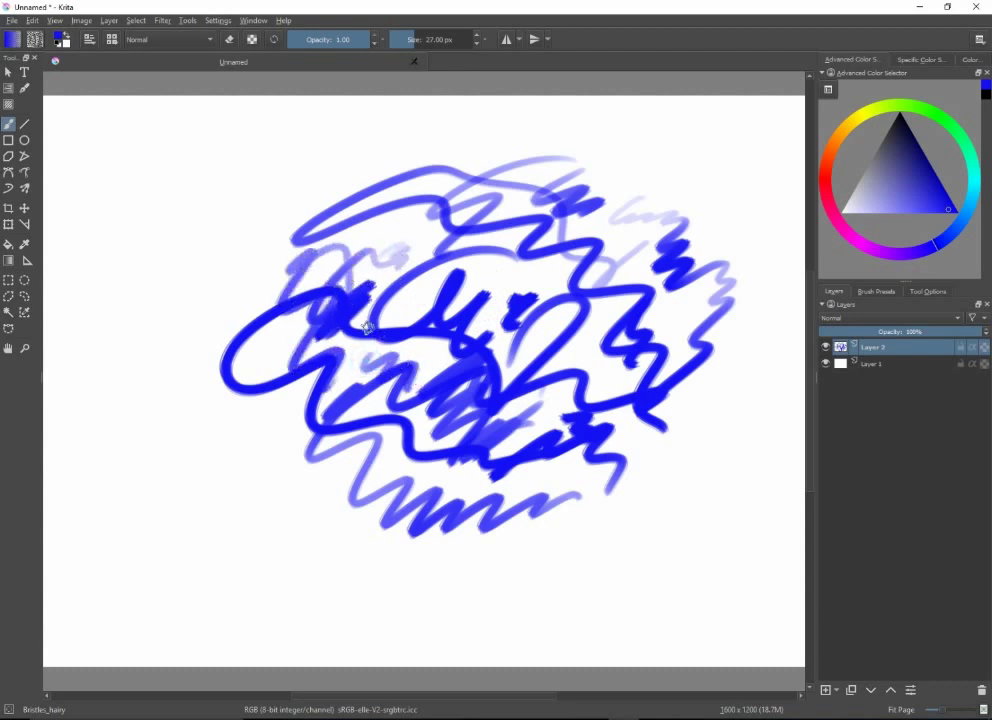
Try bending the tablet's global input pressure curve with added points, removing them again to restore the straight line
left_click(218, 20)
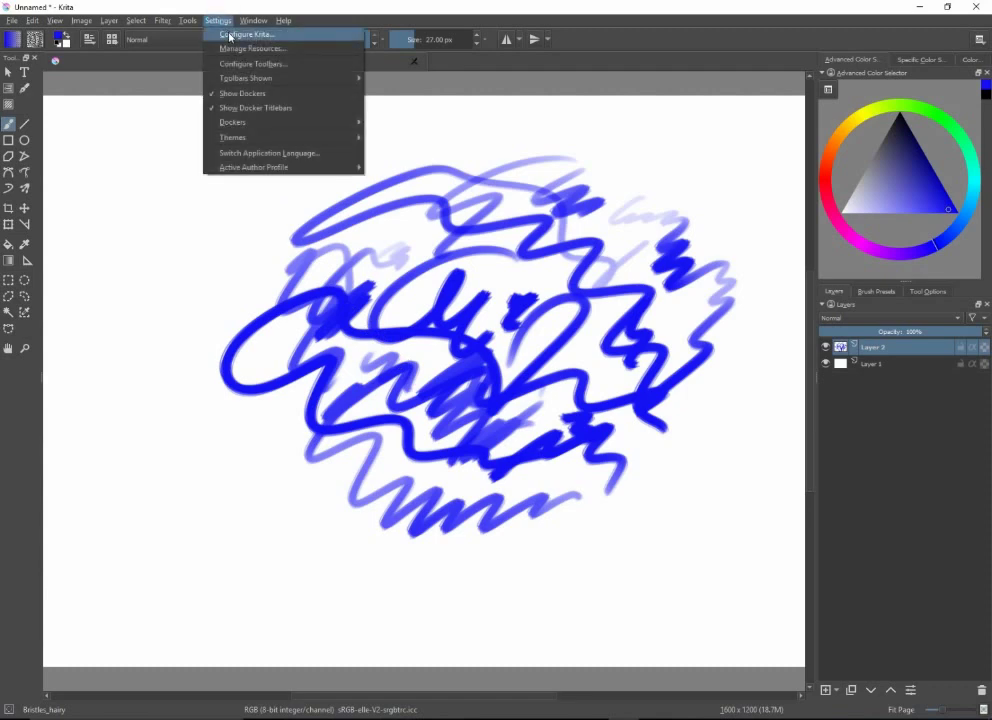
left_click(228, 34)
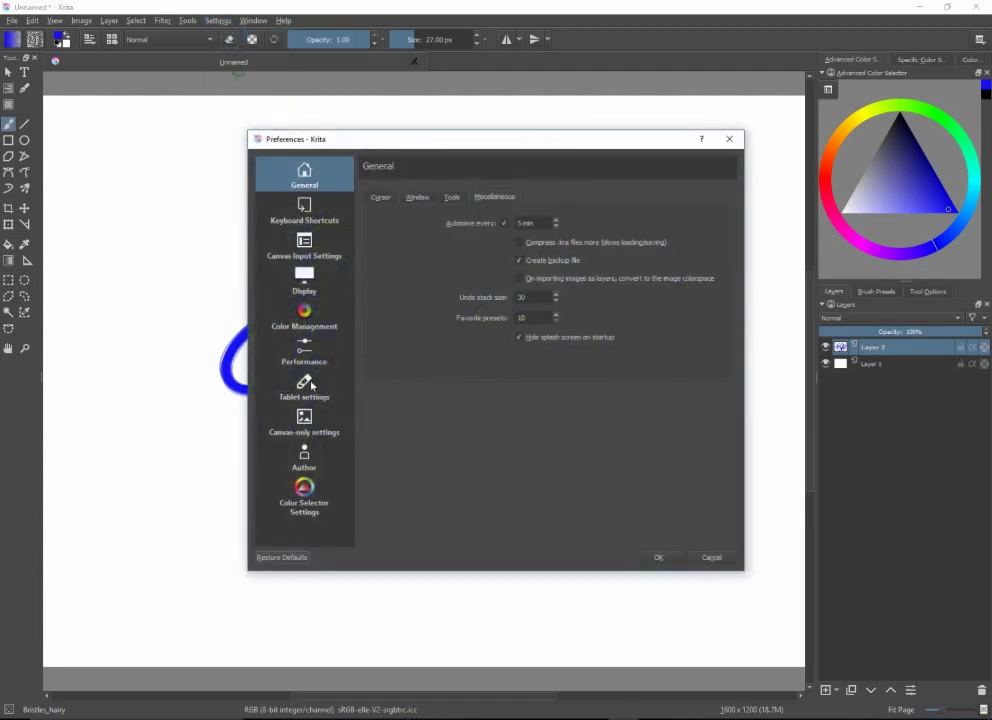
left_click(305, 387)
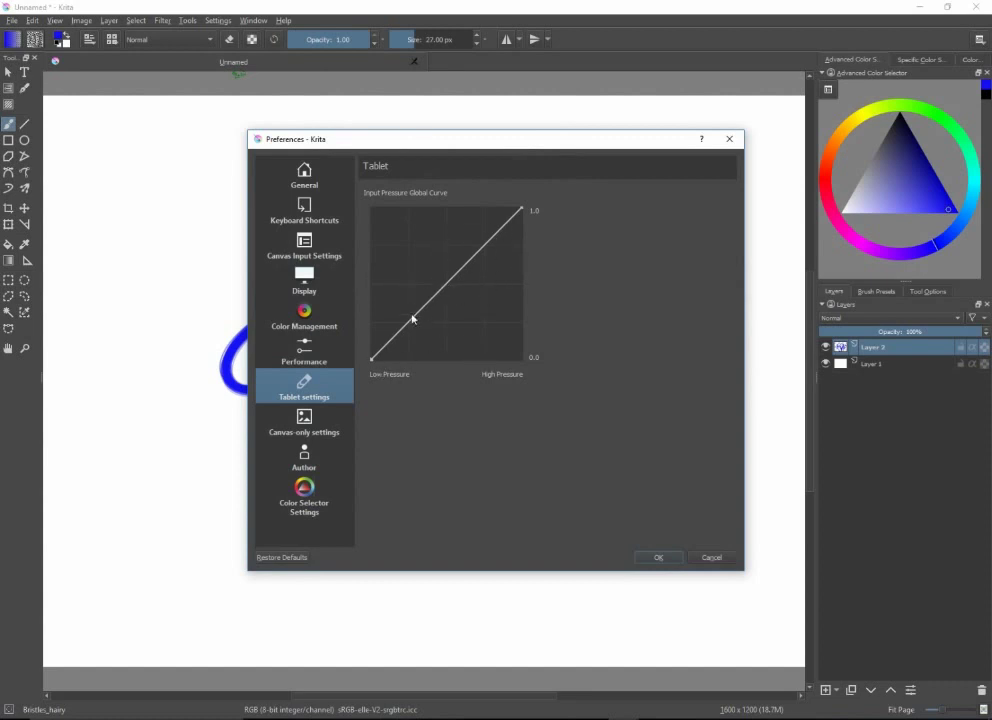
left_click_drag(401, 326, 647, 242)
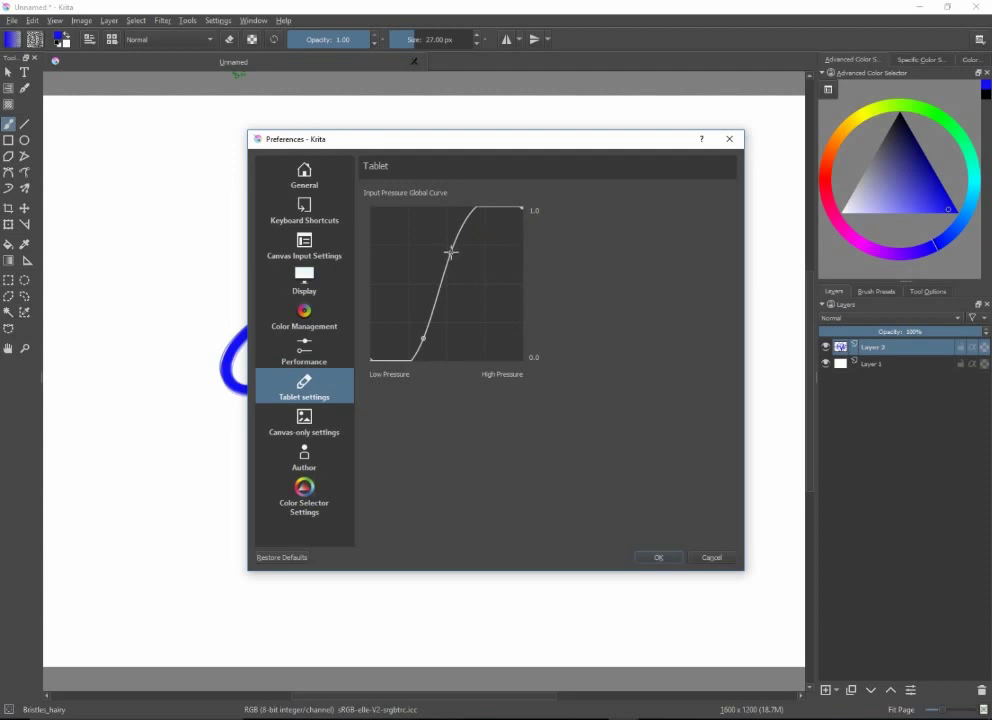
left_click_drag(451, 252, 647, 252)
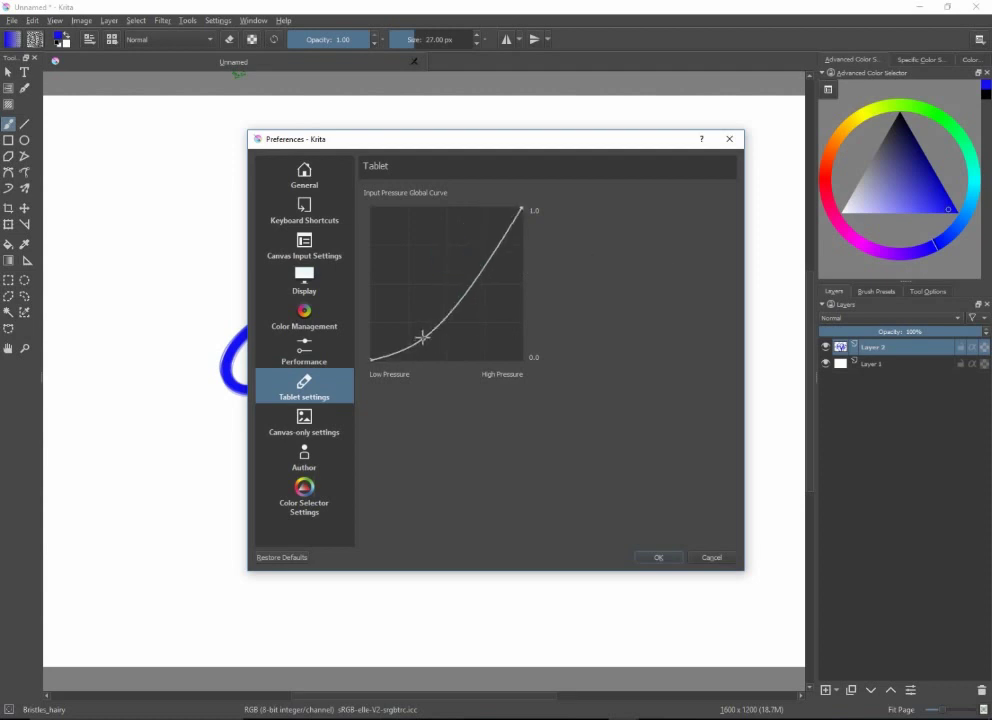
left_click_drag(421, 337, 617, 356)
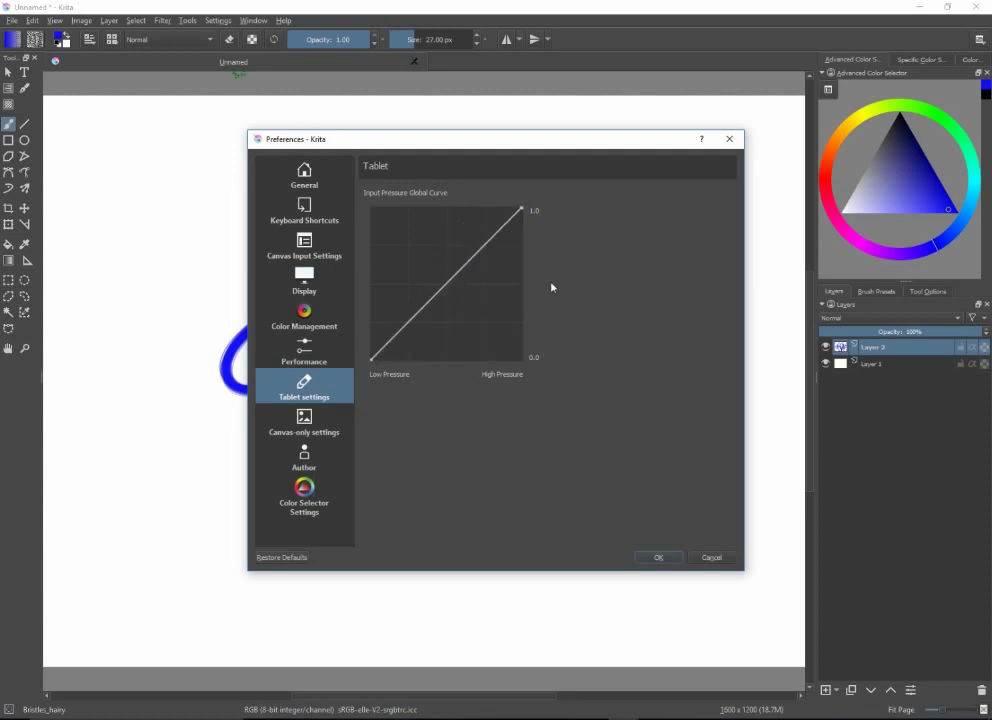
left_click(655, 557)
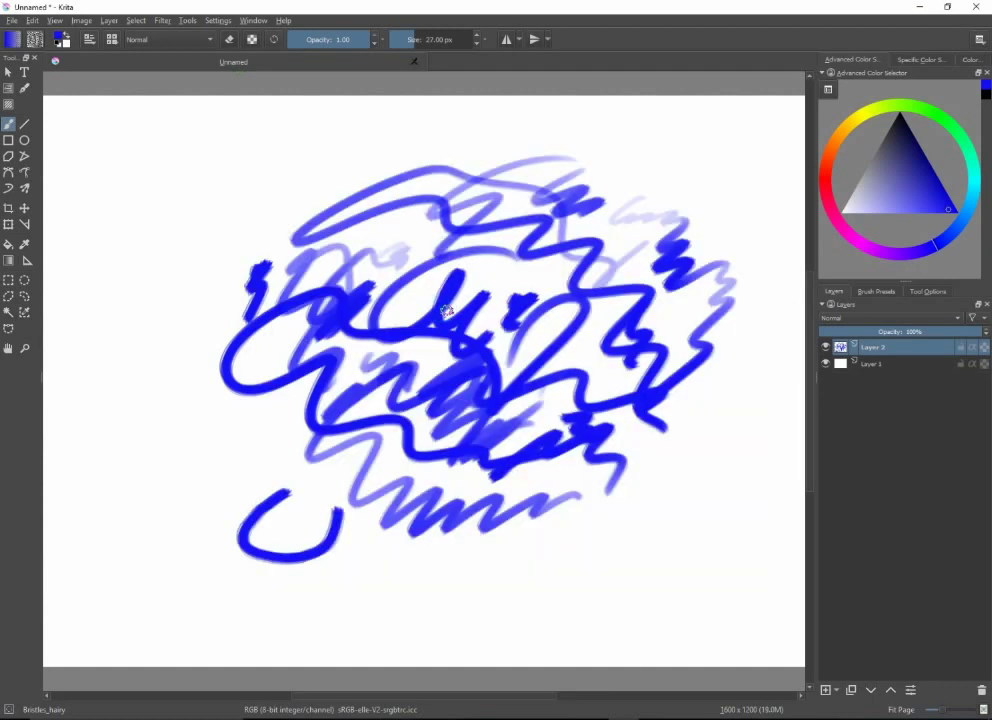
Paint further loose blue test strokes around the scribble on Layer 2 and clear the layer's contents
mouse_move(375, 243)
left_mouse_down()
mouse_move(363, 215)
mouse_move(381, 244)
mouse_move(448, 282)
mouse_move(452, 197)
mouse_move(279, 182)
mouse_move(205, 246)
mouse_move(215, 445)
mouse_move(245, 461)
left_mouse_up()
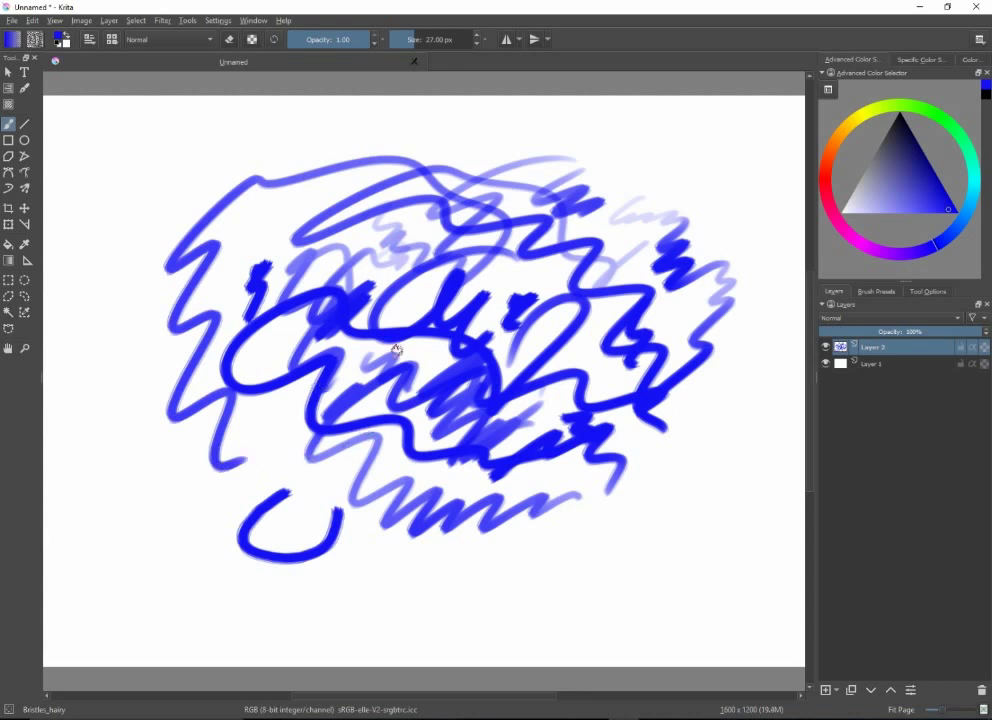
left_click(31, 20)
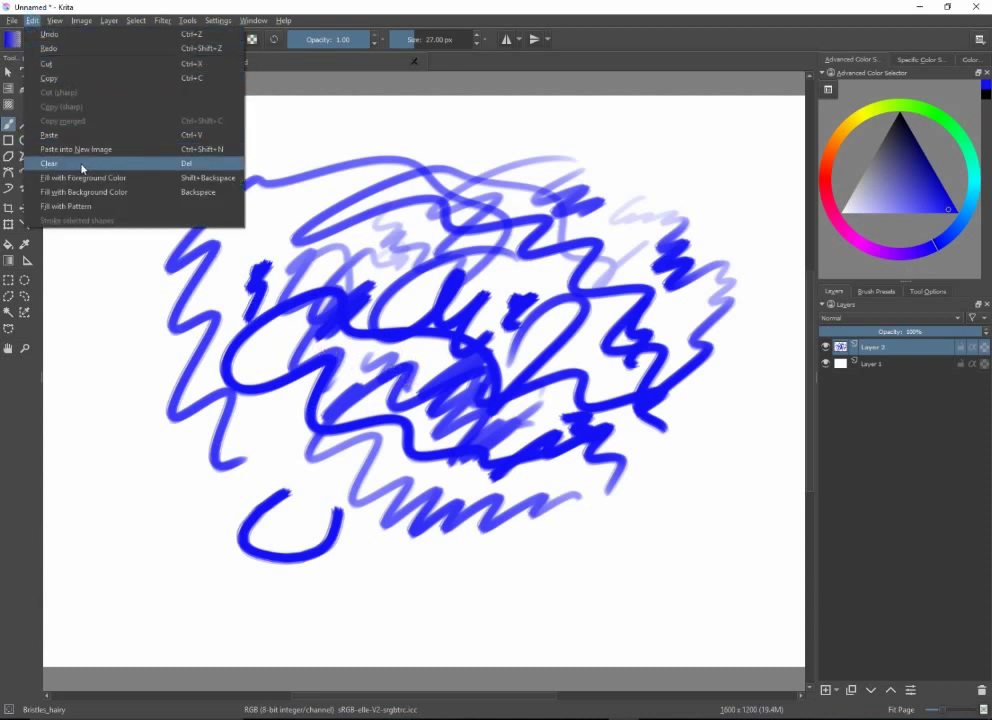
left_click(81, 165)
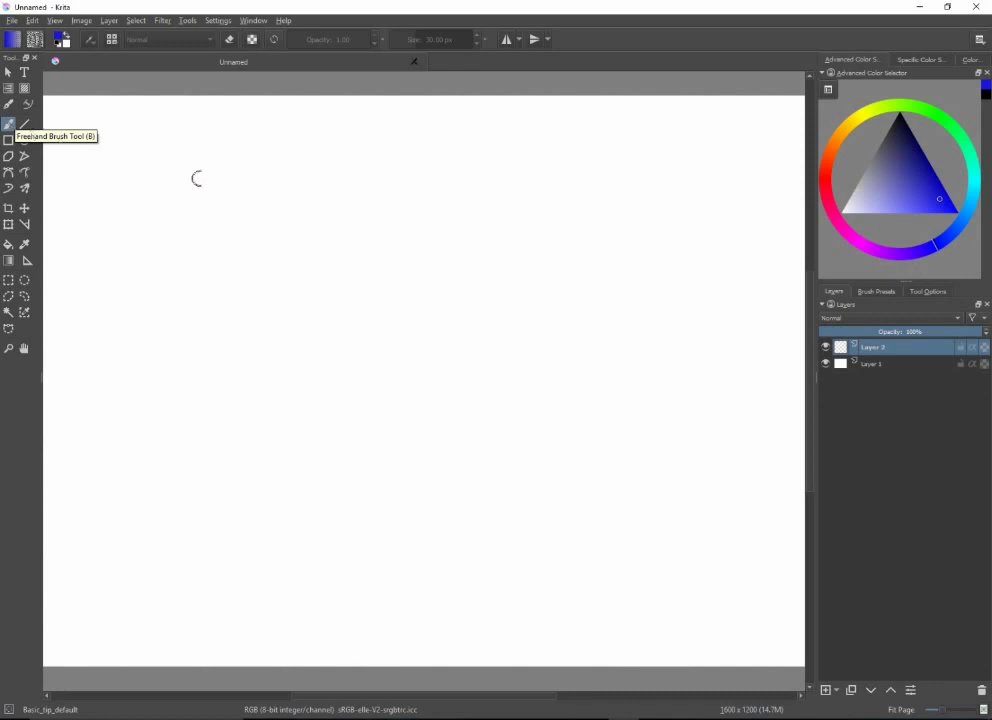
Switch the brush presets from the Favorite Presets tag to All, browse the full set, and return to the layer list
left_click(876, 292)
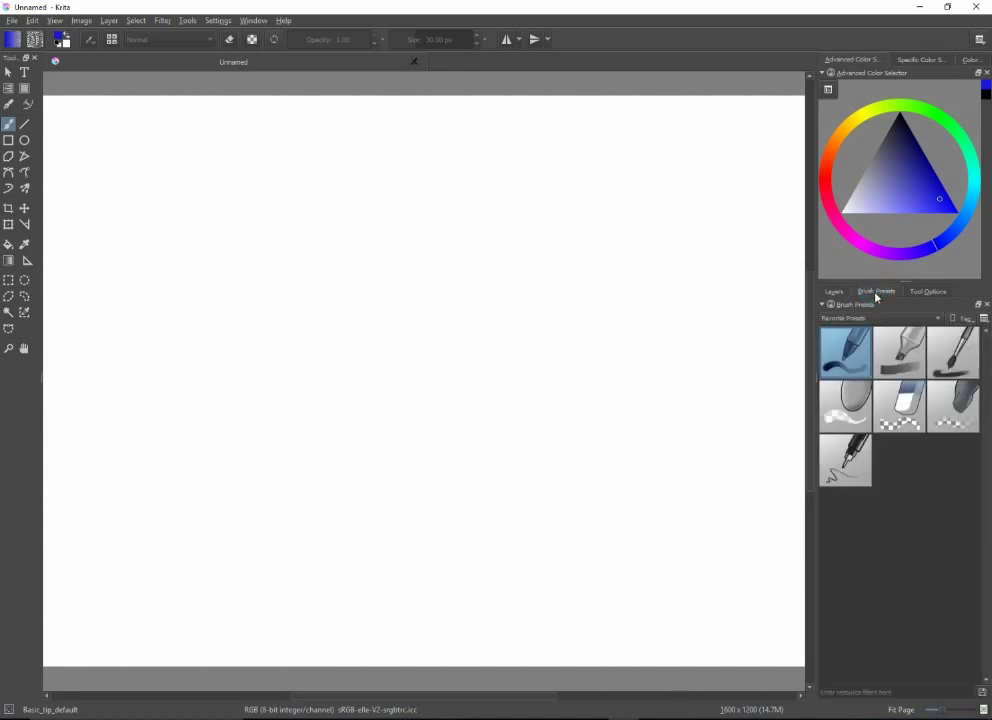
left_click(874, 320)
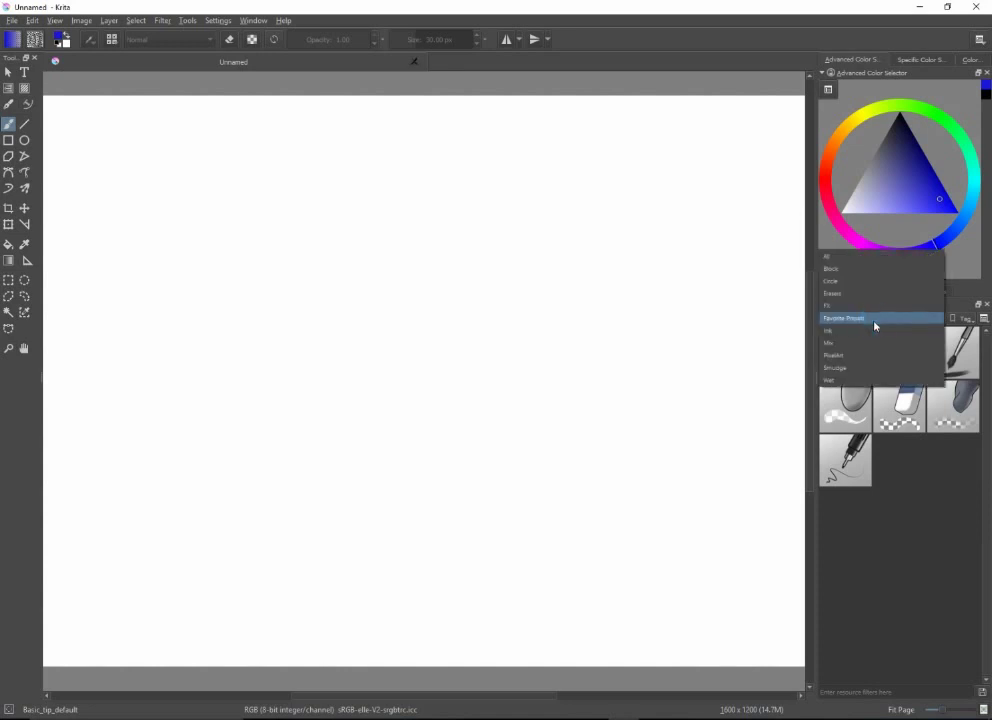
left_click(869, 257)
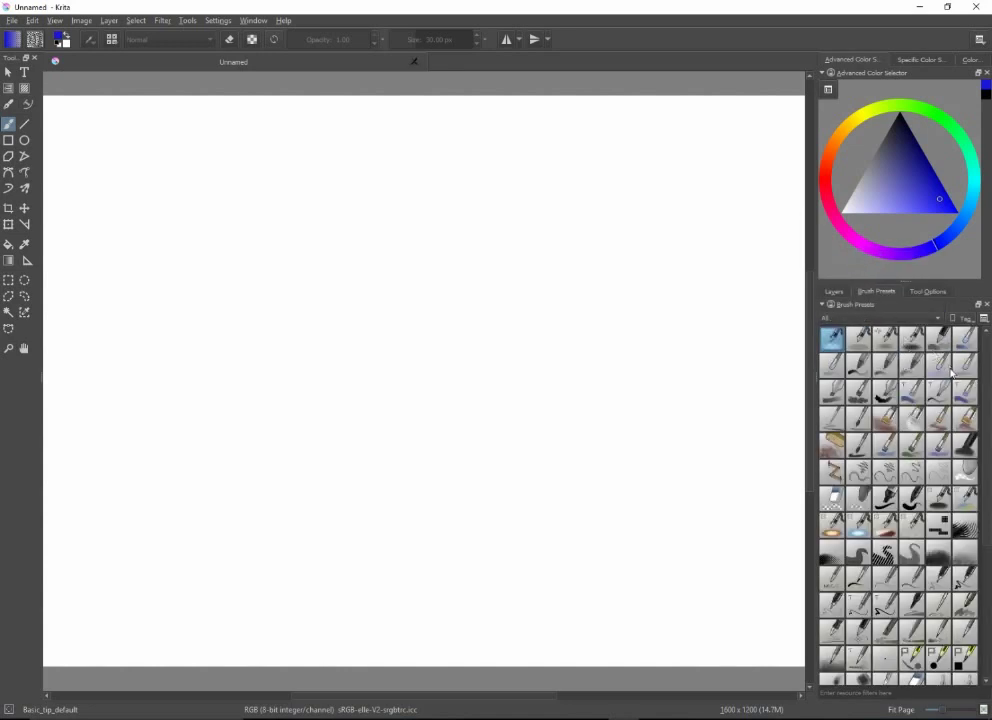
mouse_move(985, 382)
left_mouse_down()
mouse_move(981, 538)
mouse_move(970, 456)
mouse_move(976, 348)
left_mouse_up()
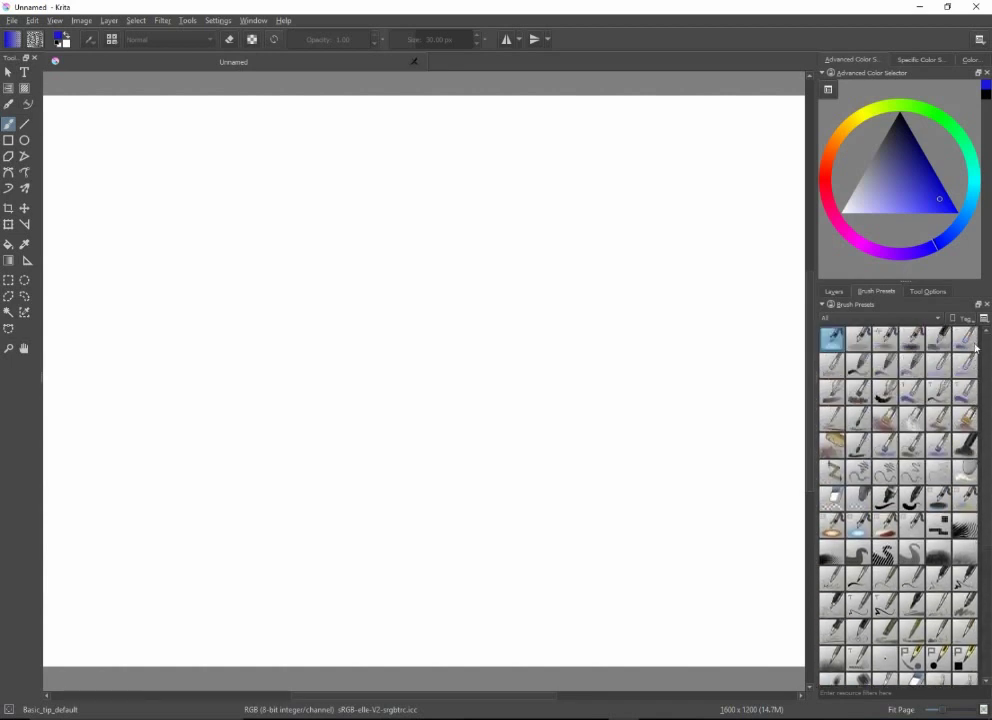
left_click(834, 292)
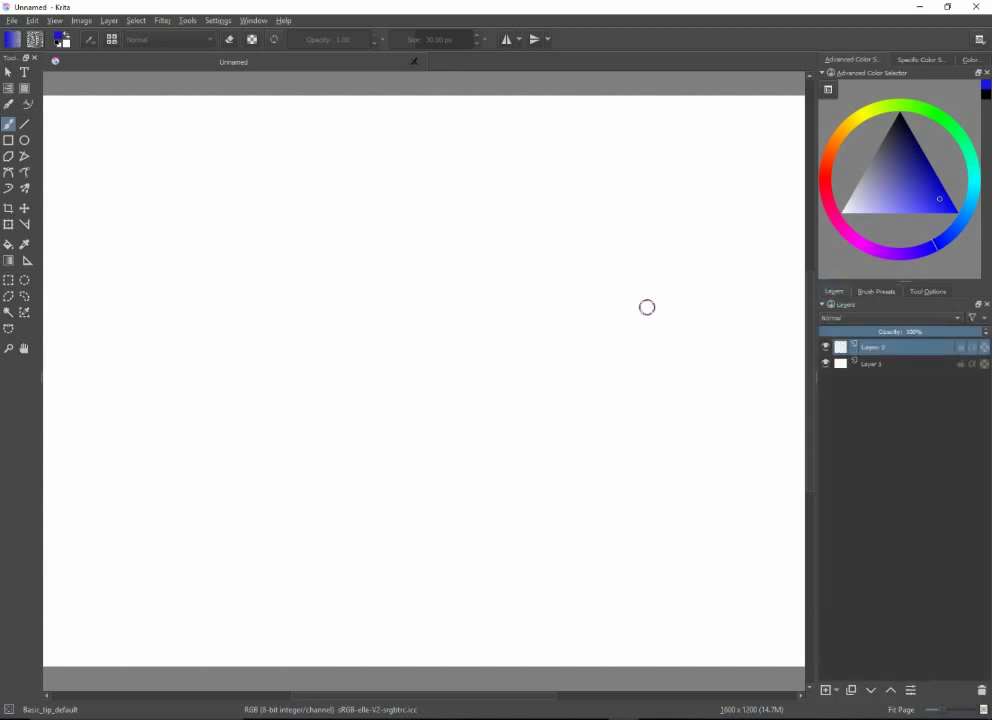
Try the toolbox icons at 64x64 and 14x14, and return them to the Default size
right_click(37, 127)
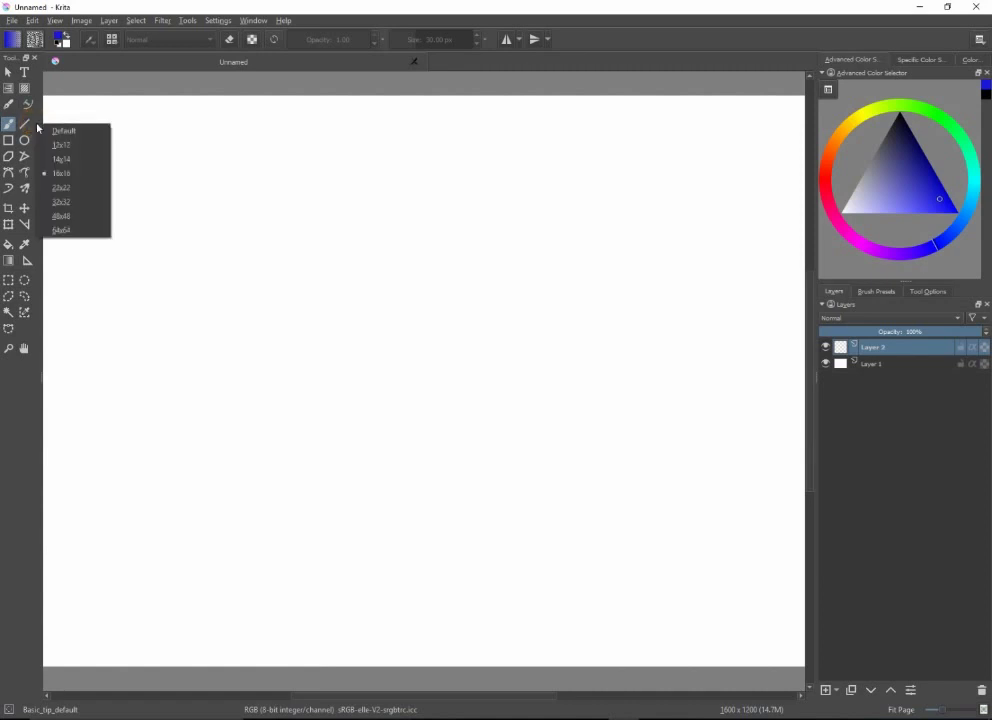
left_click(64, 230)
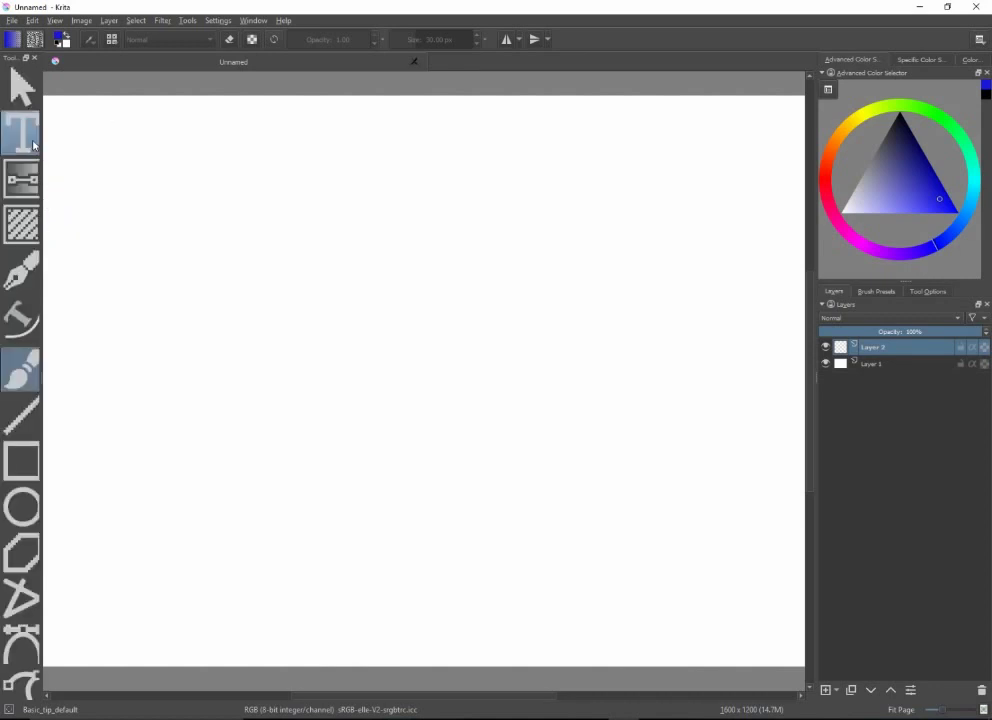
right_click(40, 141)
left_click(58, 175)
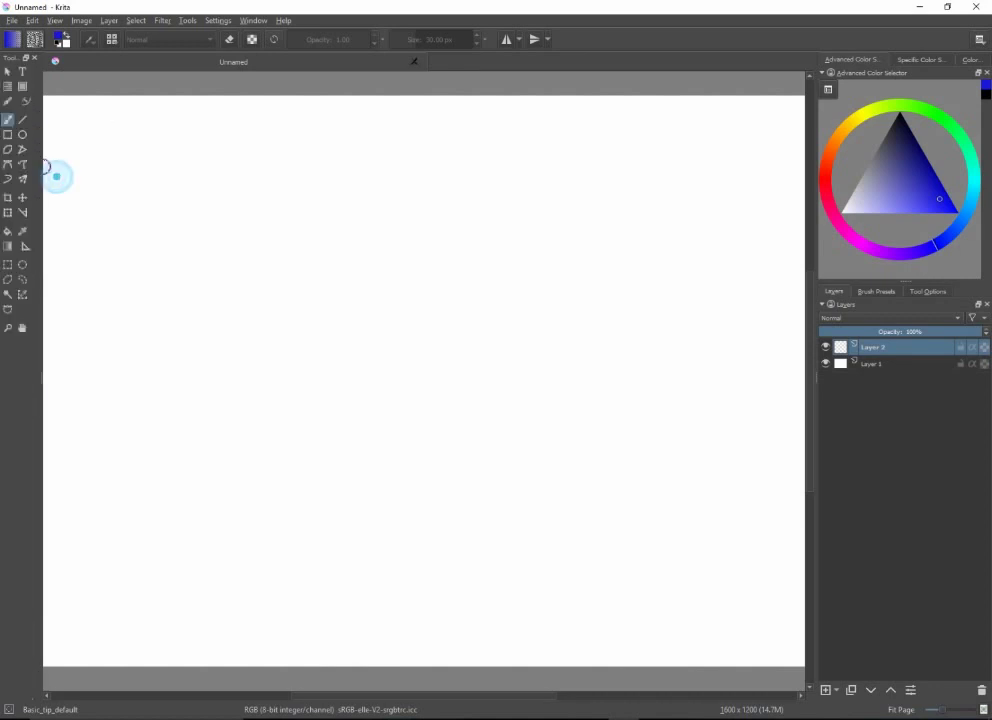
right_click(38, 170)
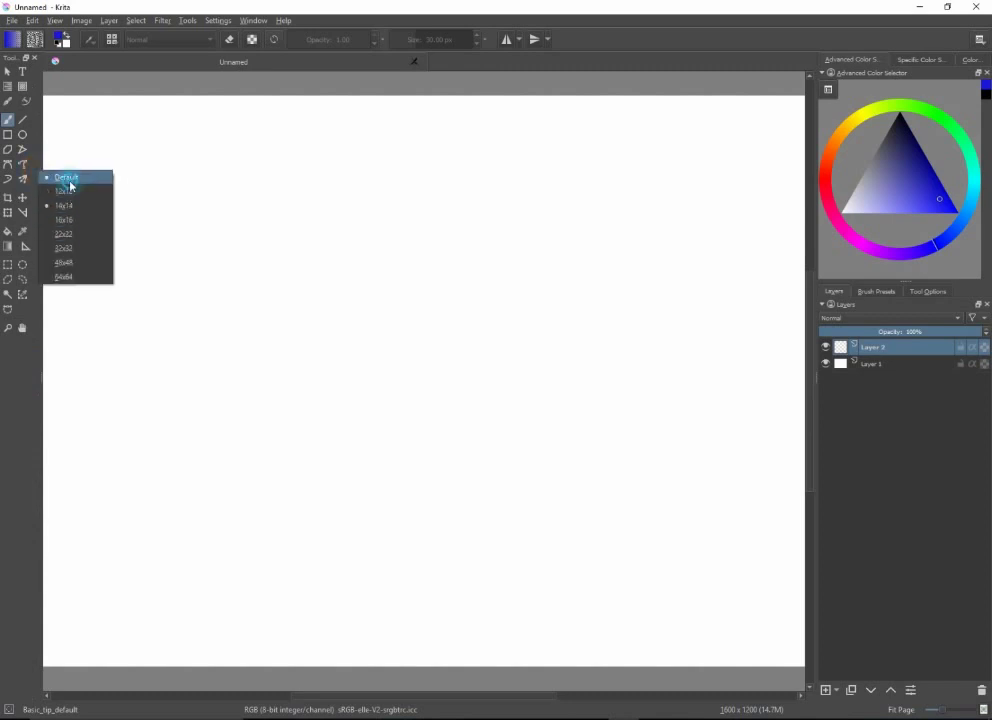
left_click(66, 178)
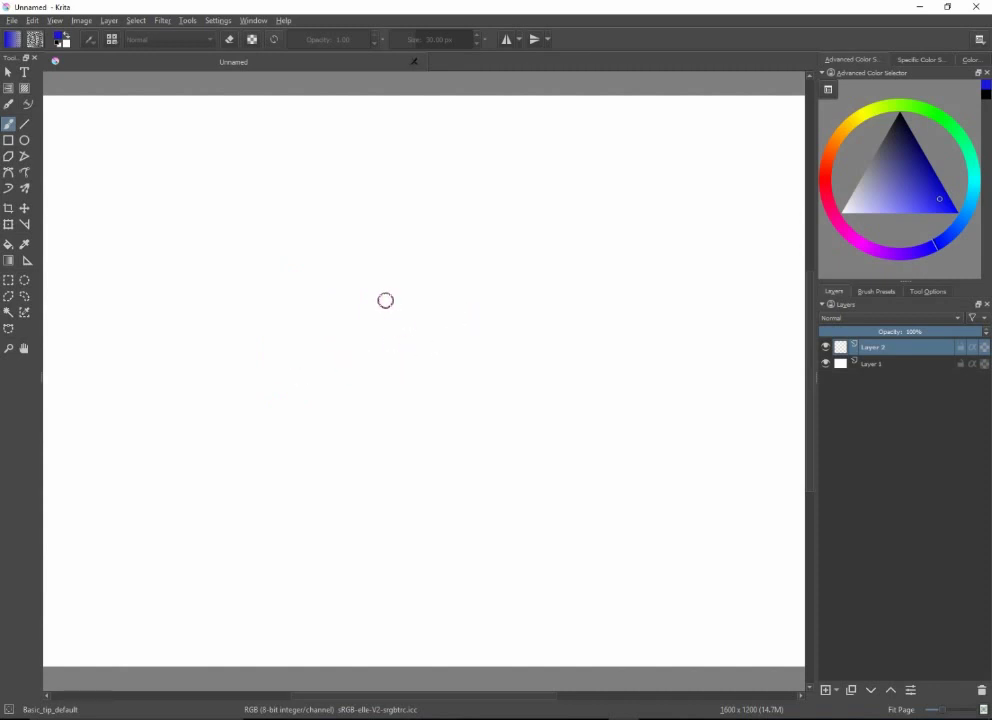
Try red and orange-yellow in the canvas pop-up palette's color wheel, and settle on bright green as the foreground color
right_click(416, 361)
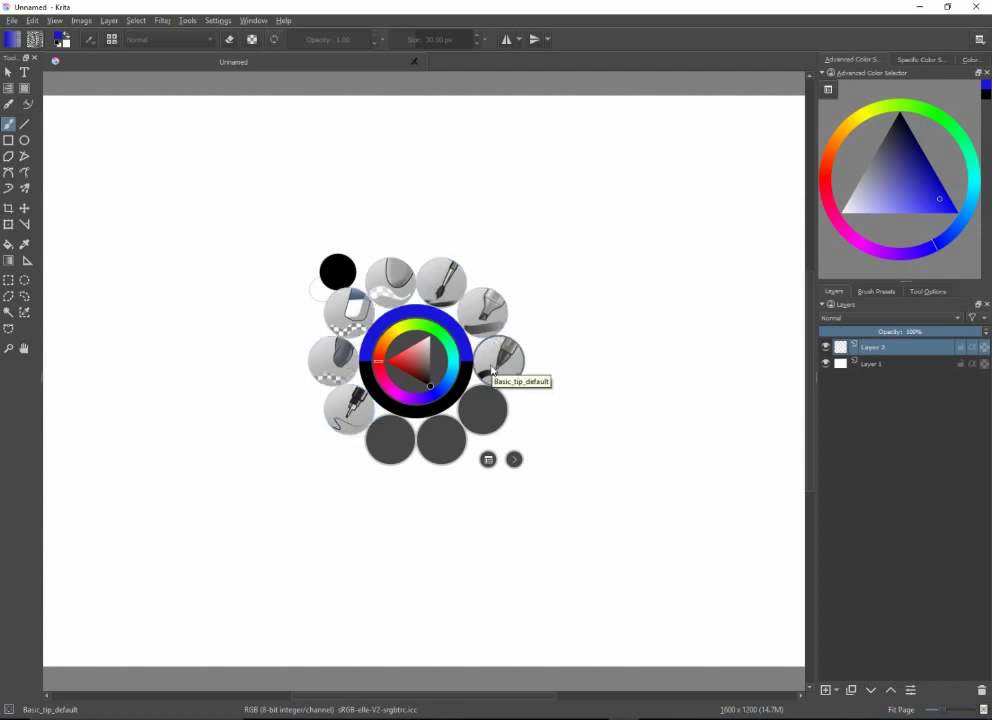
left_click(407, 364)
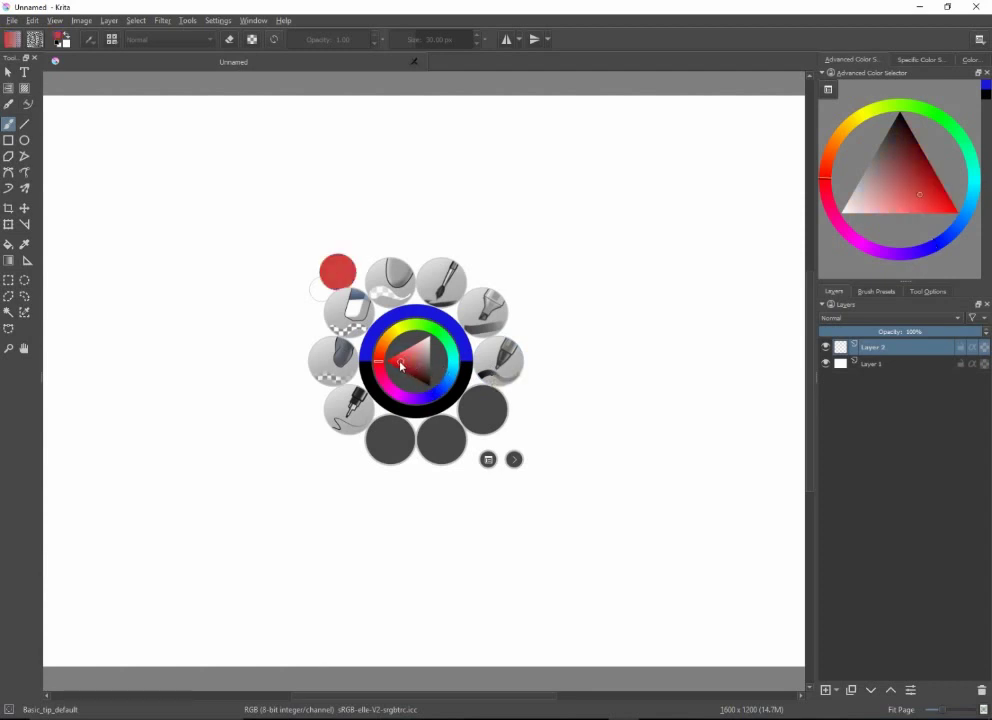
left_click(399, 361)
left_click_drag(384, 366, 386, 333)
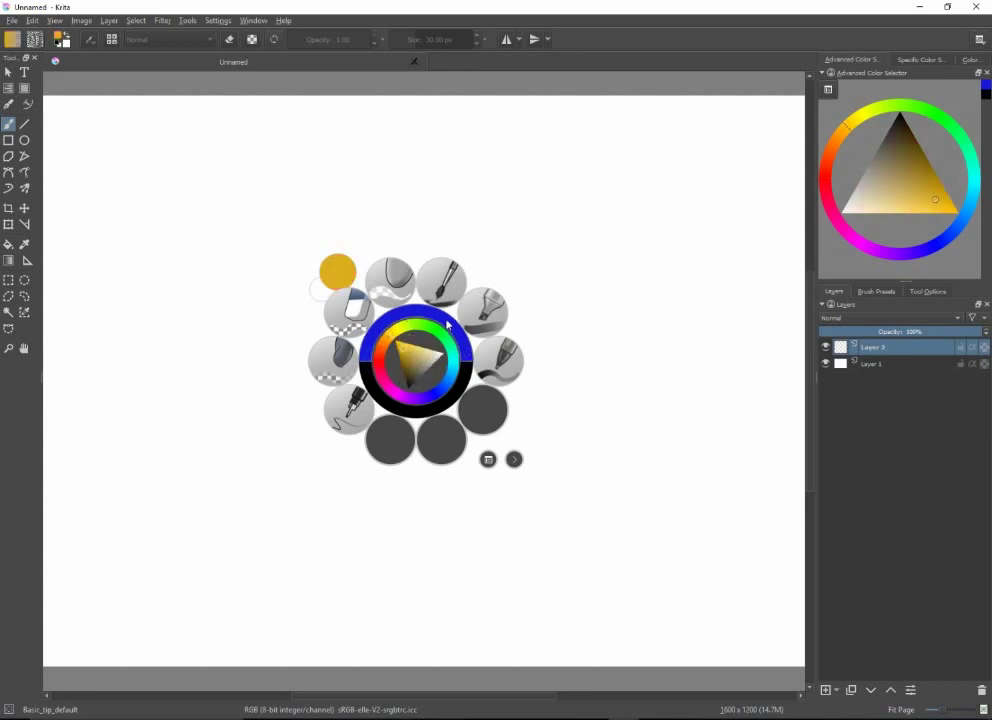
left_click(437, 337)
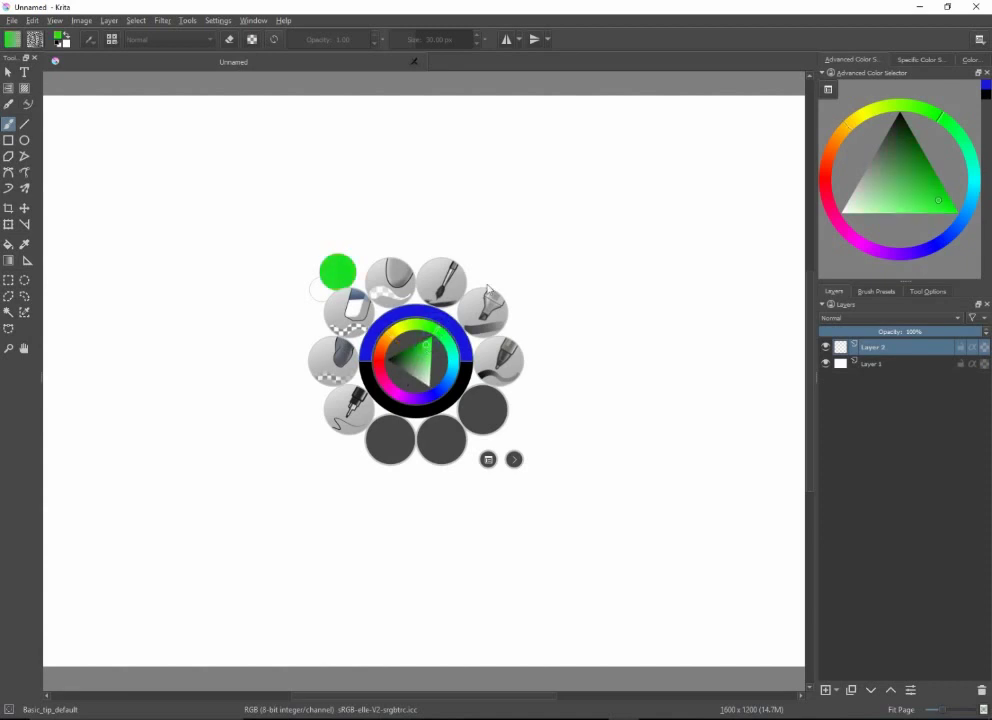
Switch to the Bristles_hairy preset at 27 px and paint a vertical green zigzag near the canvas center on Layer 2
left_click(385, 264)
left_click(531, 254)
mouse_move(525, 285)
left_mouse_down()
mouse_move(487, 358)
mouse_move(496, 409)
mouse_move(518, 446)
mouse_move(471, 503)
left_mouse_up()
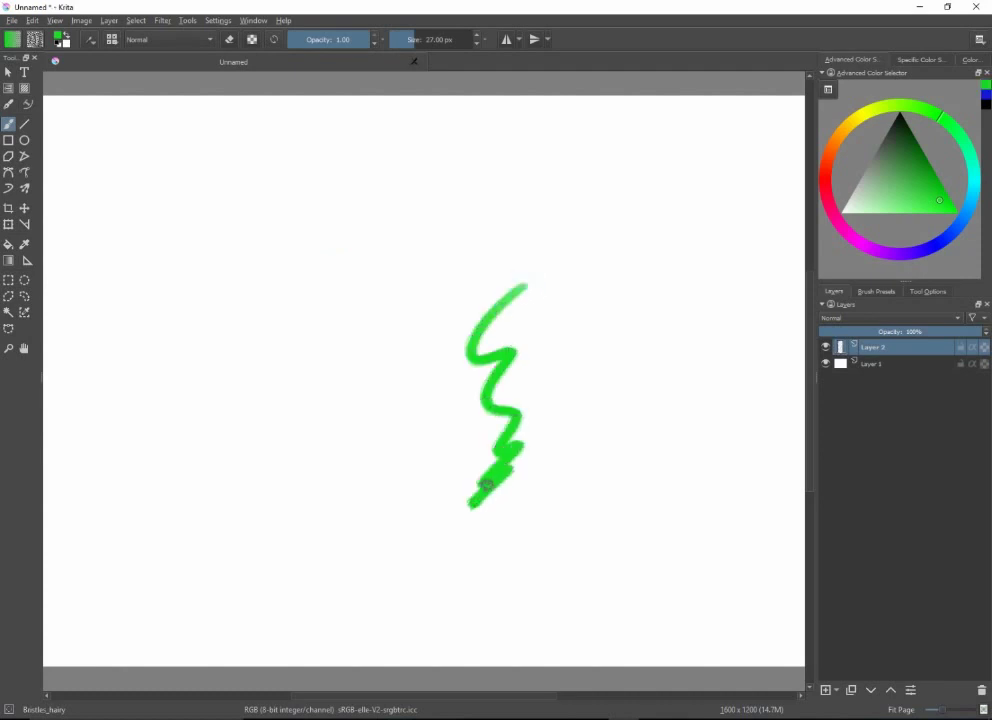
Choose yellow from the canvas pop-up palette and paint a zigzag stroke left of the green one
right_click(435, 393)
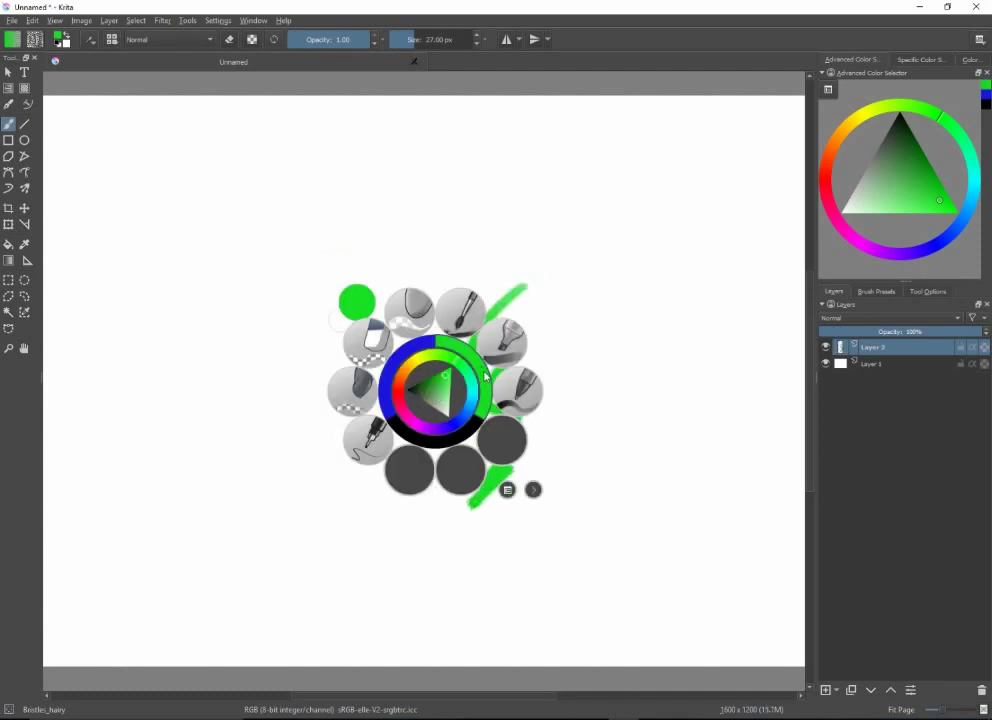
left_click(424, 369)
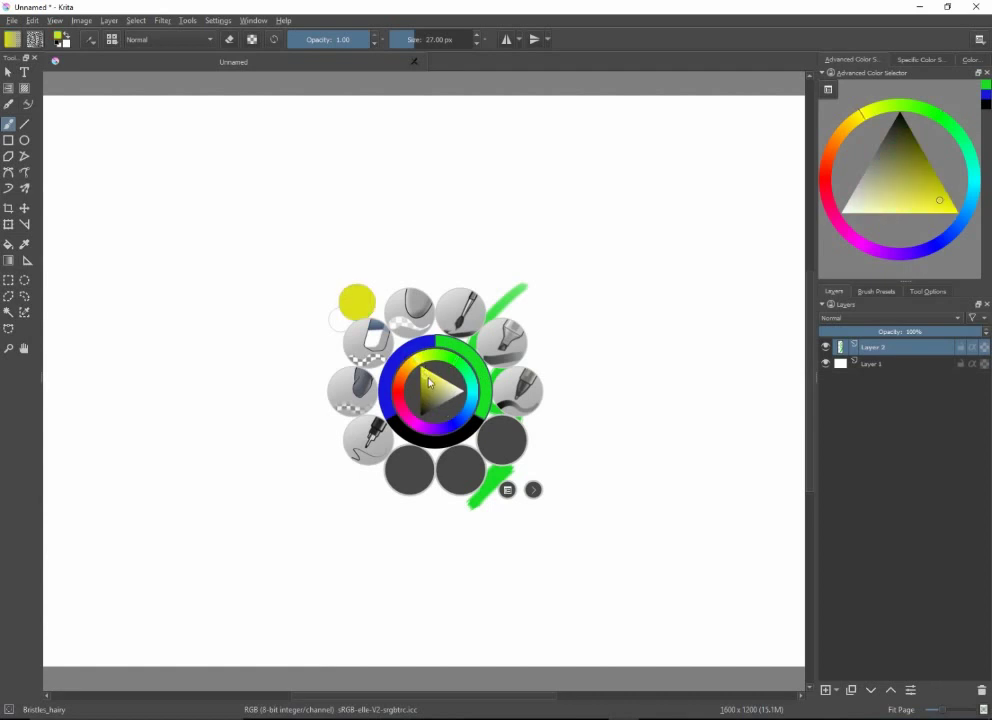
left_click(472, 264)
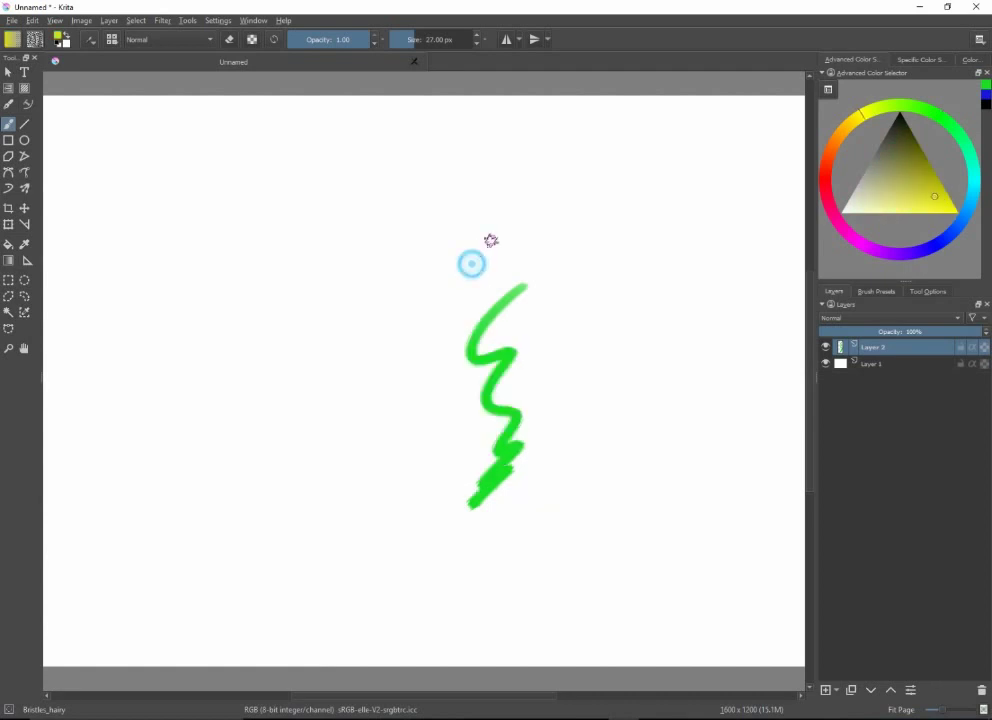
mouse_move(483, 252)
left_mouse_down()
mouse_move(403, 348)
mouse_move(428, 424)
left_mouse_up()
Pick the recently used green from the pop-up palette's color history and paint a curved zigzag right of the existing green stroke
right_click(443, 364)
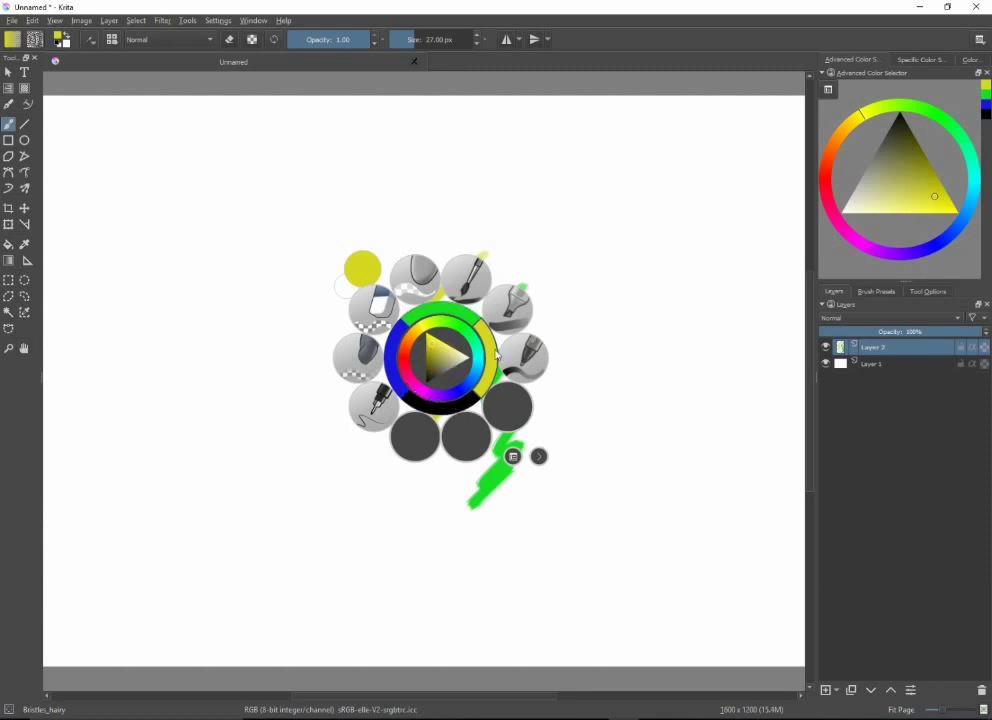
left_click(470, 310)
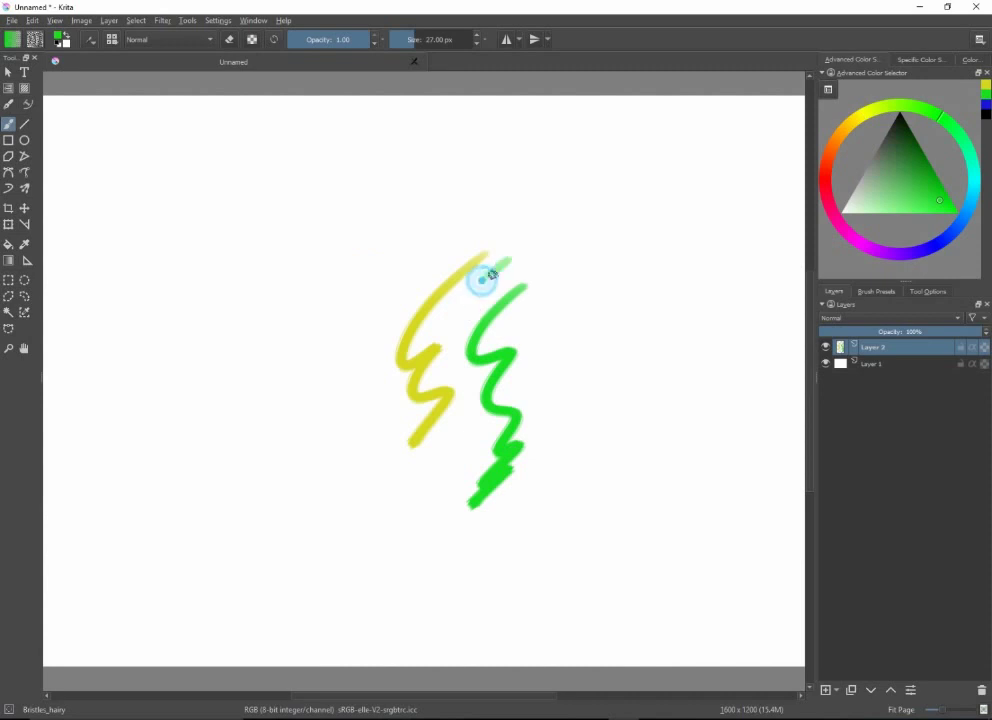
mouse_move(492, 274)
left_mouse_down()
mouse_move(563, 266)
mouse_move(559, 306)
mouse_move(583, 329)
mouse_move(559, 380)
left_mouse_up()
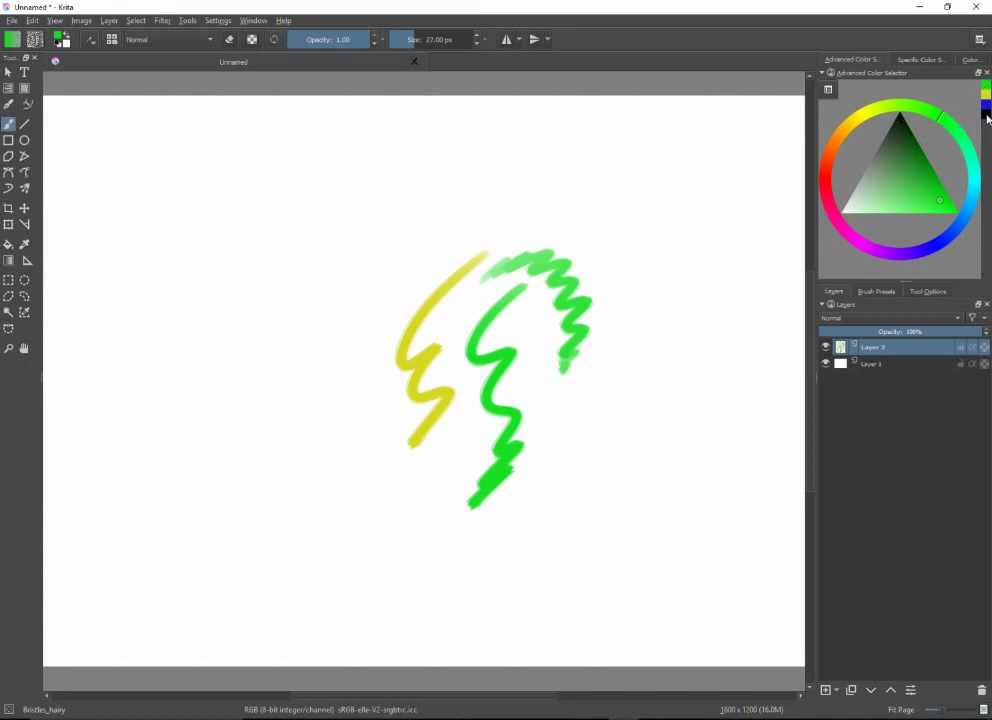
Set the Advanced Color Selector's shade selector type to MyPaint in its settings and apply the change
left_click(828, 92)
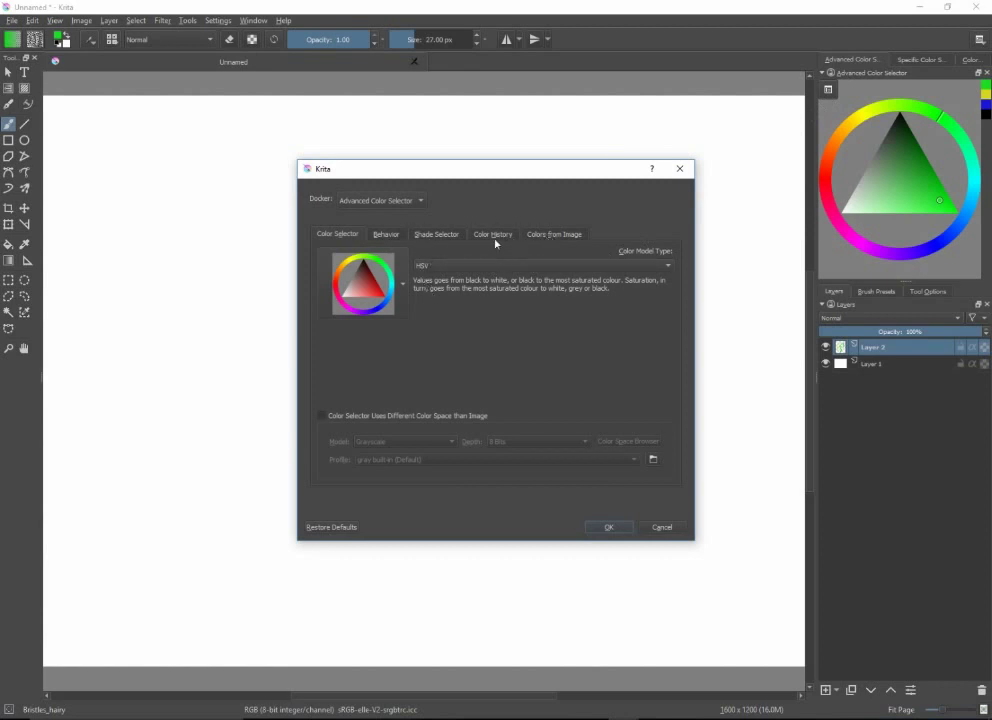
left_click(443, 236)
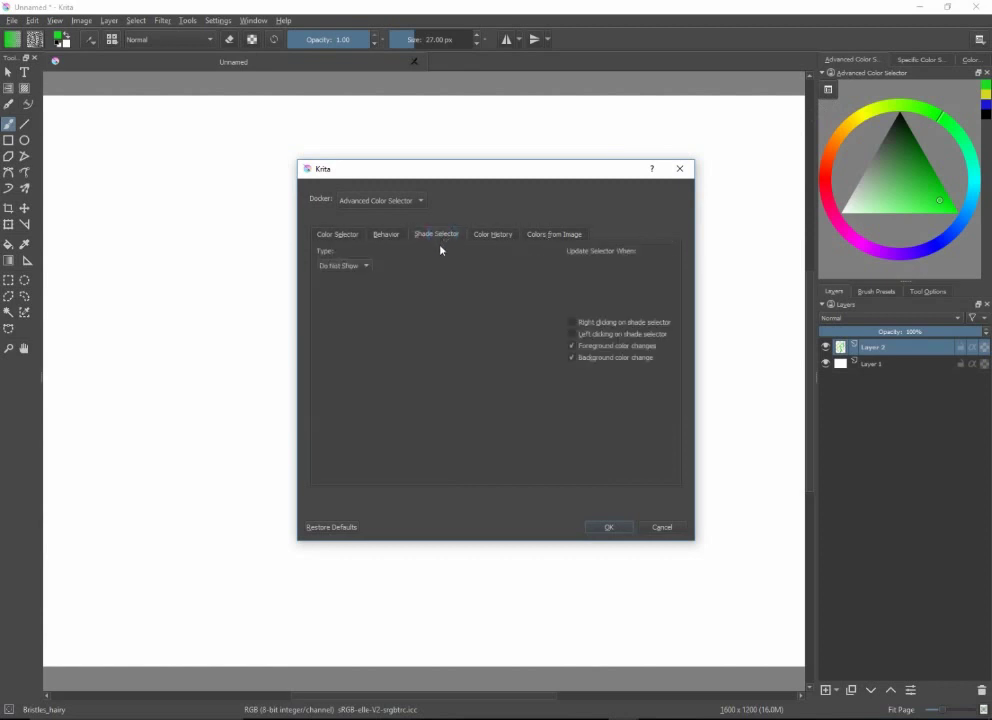
left_click(364, 267)
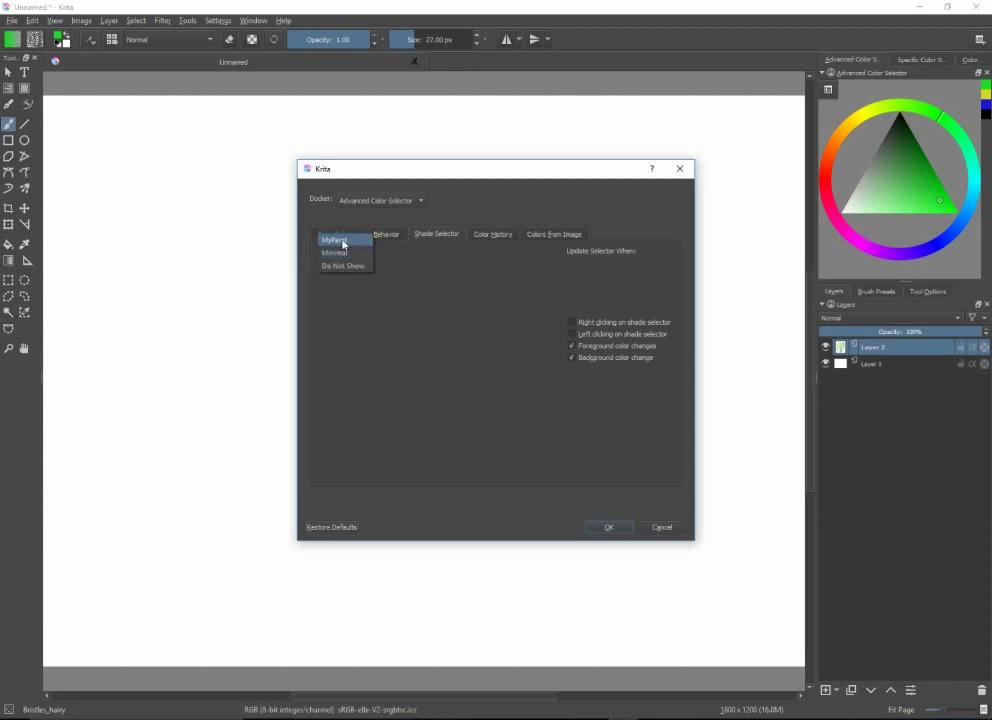
left_click(344, 243)
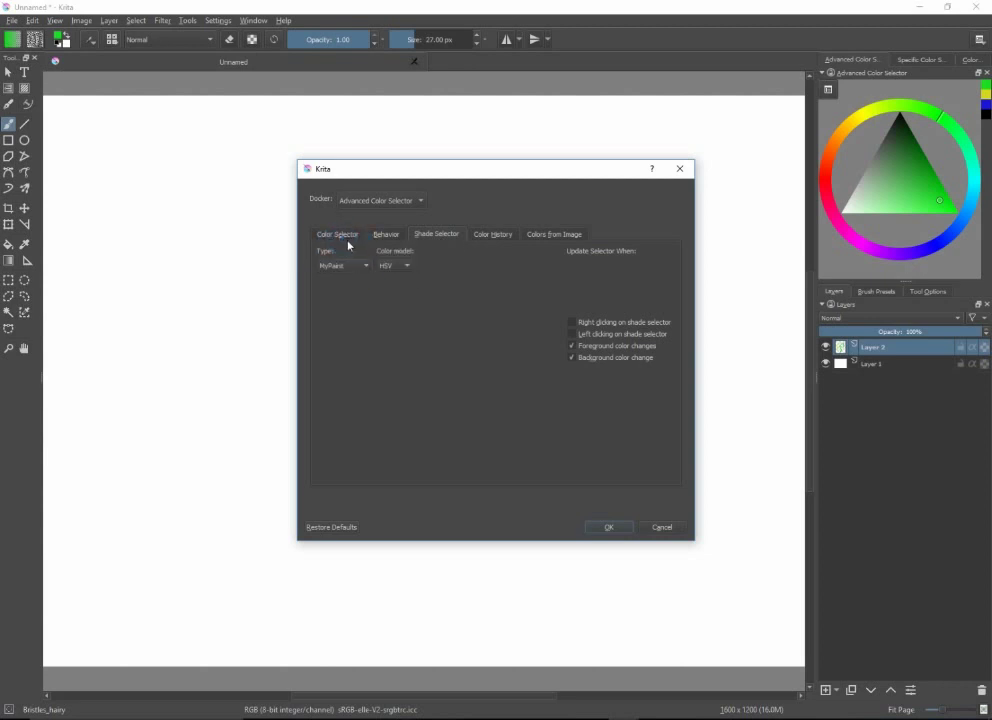
left_click(618, 527)
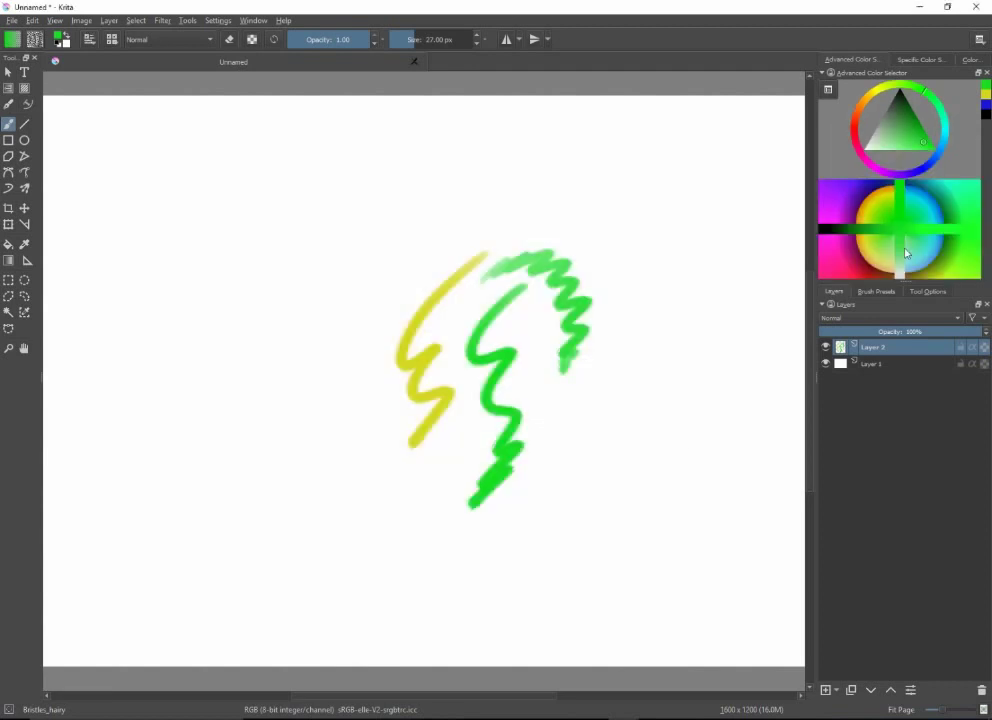
Hide the shade selector by setting its type to Do Not Show in the Advanced Color Selector settings
left_click(828, 89)
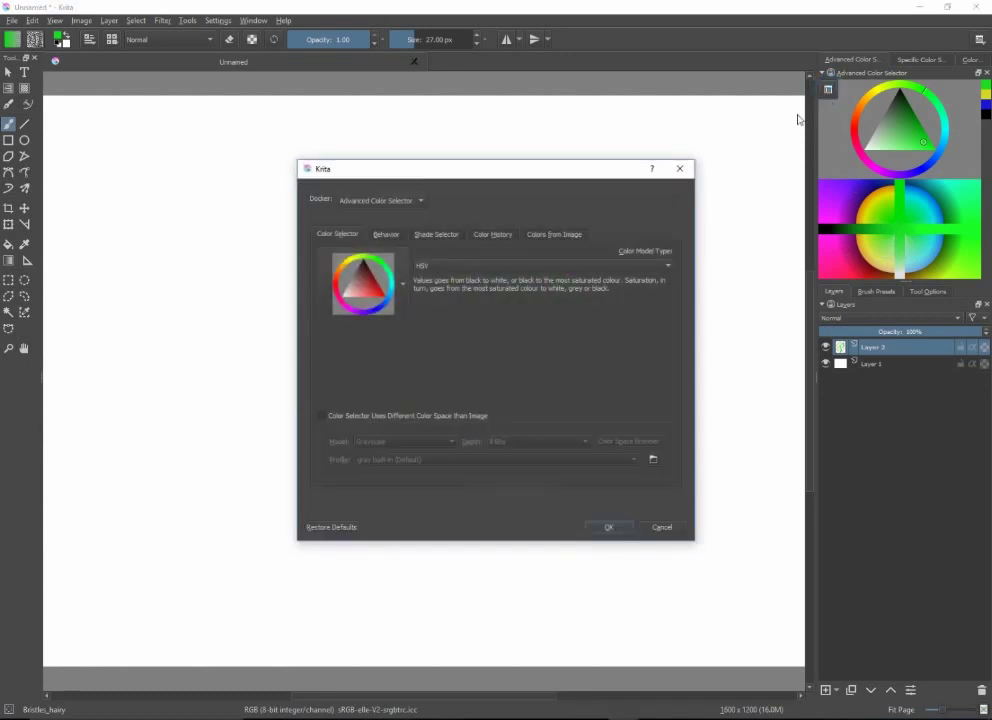
left_click(447, 238)
left_click(358, 265)
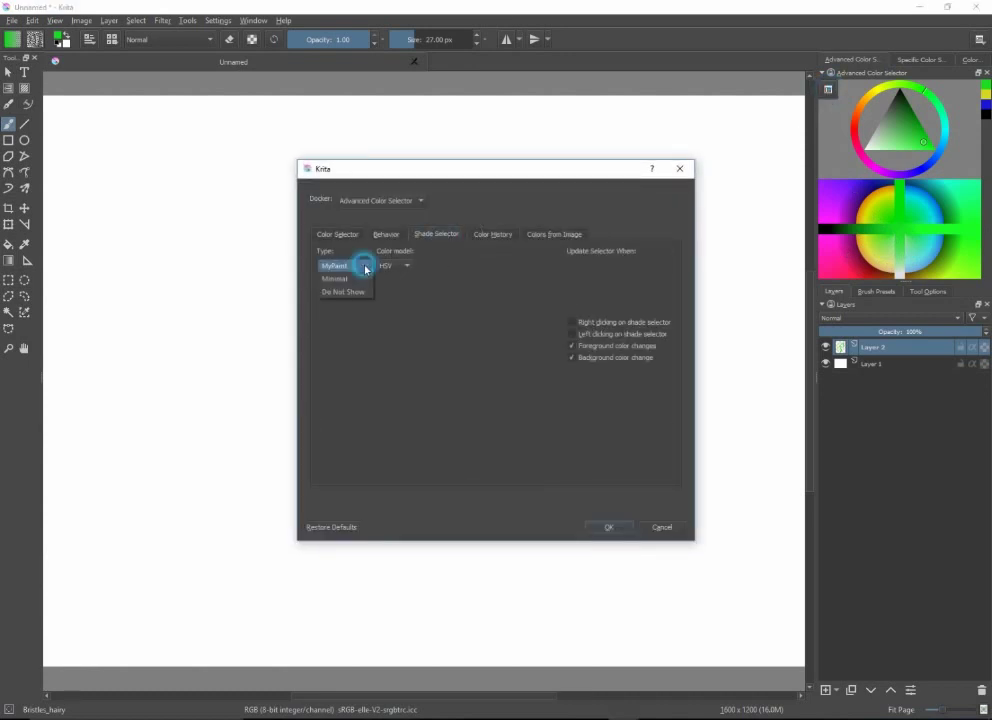
left_click(348, 290)
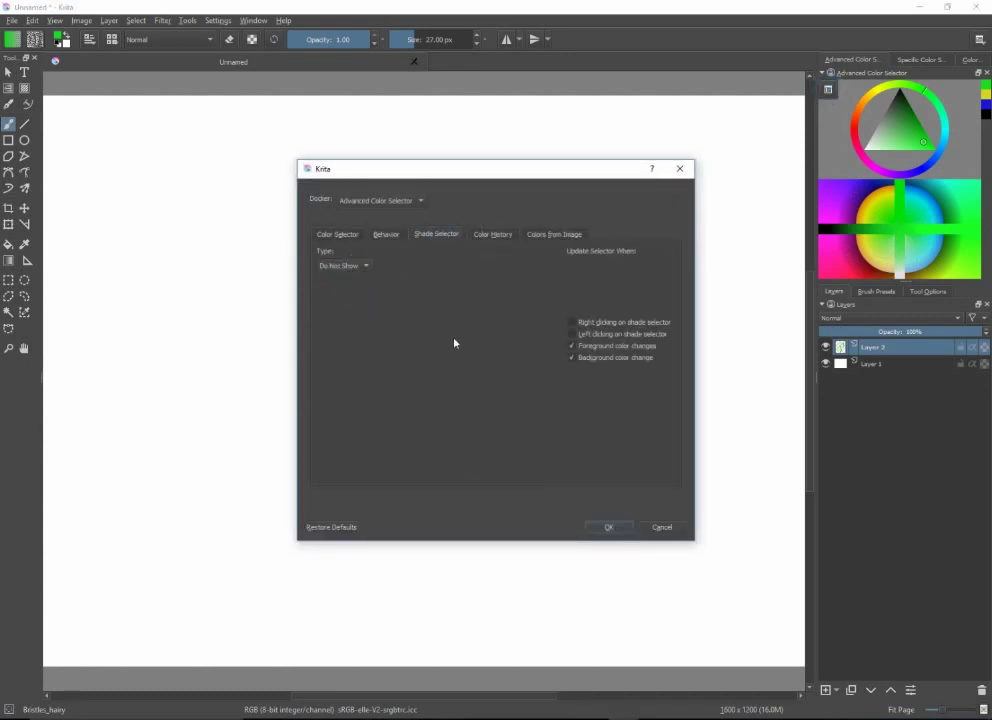
left_click(600, 528)
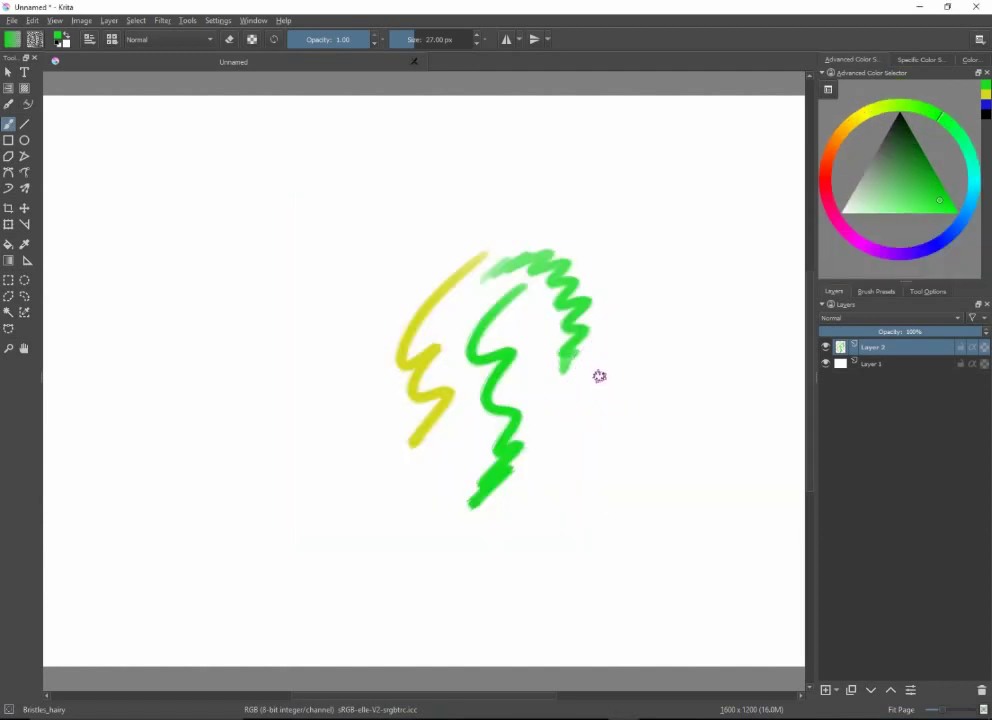
Clear all strokes from Layer 2 and paint a large green zigzag scribble across the canvas with the Bristles_hairy brush
key("Delete")
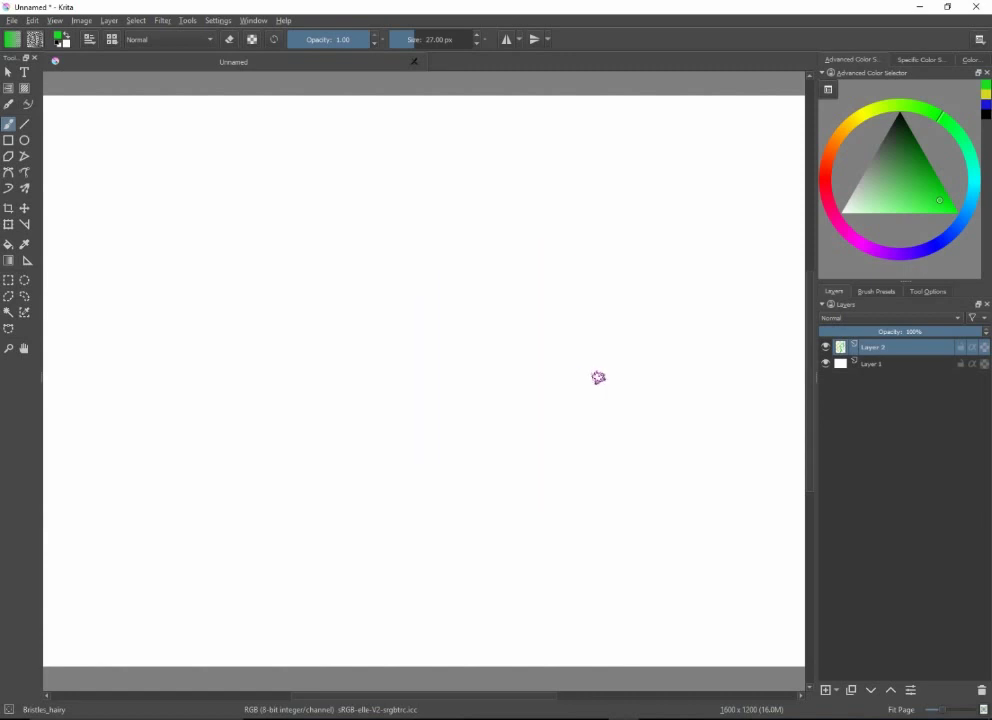
left_click(34, 21)
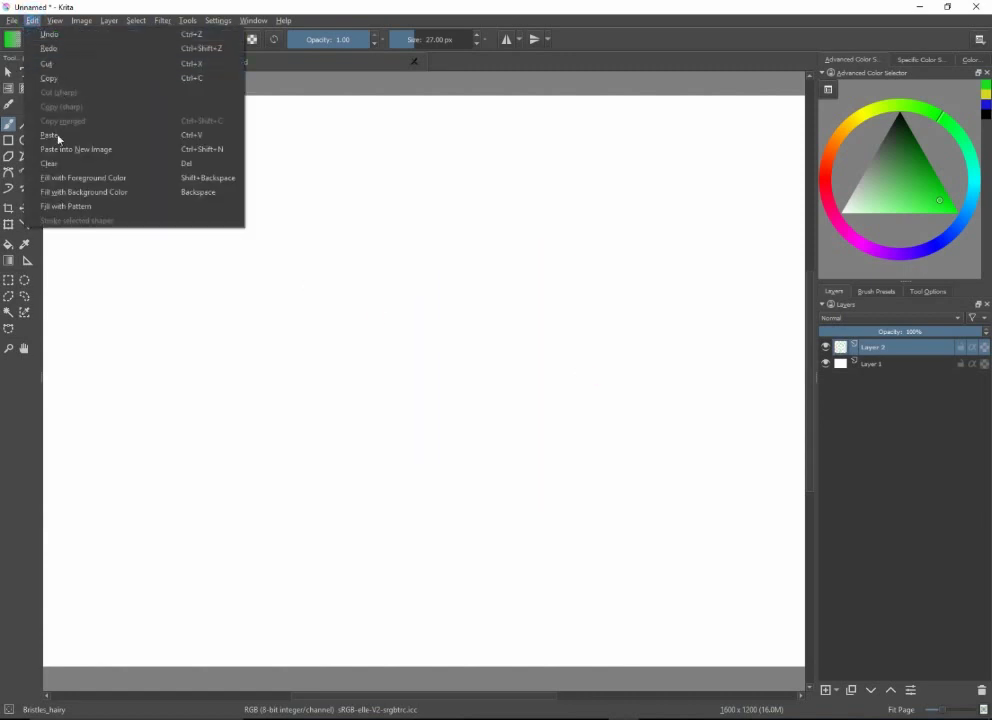
left_click(436, 276)
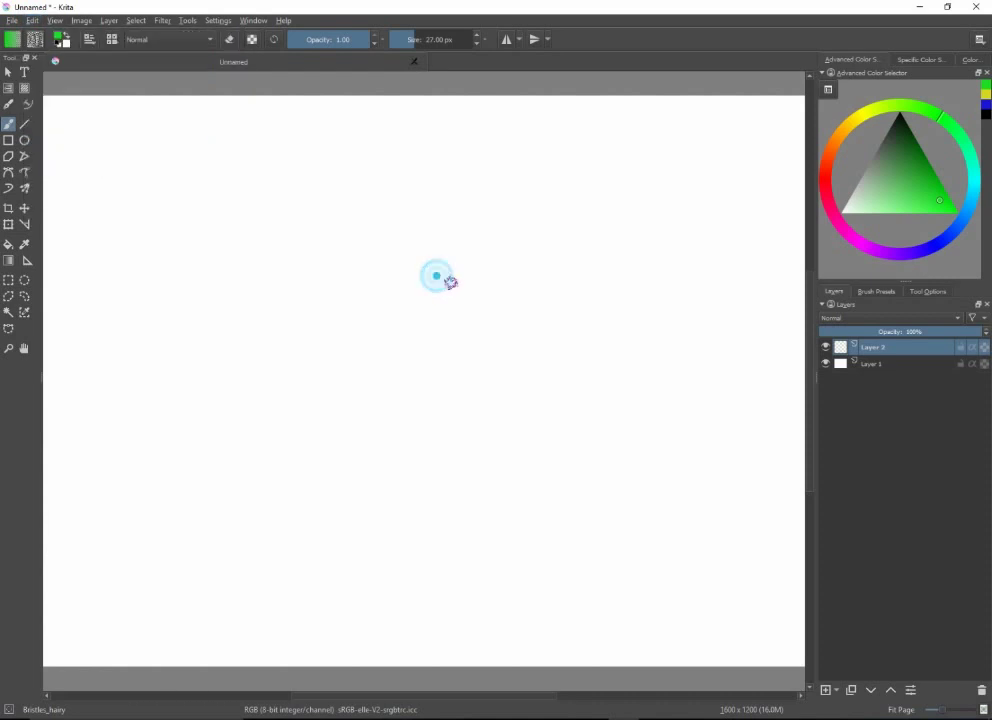
mouse_move(436, 276)
left_mouse_down()
mouse_move(387, 290)
mouse_move(290, 354)
mouse_move(272, 403)
mouse_move(316, 475)
mouse_move(504, 448)
mouse_move(585, 418)
mouse_move(565, 353)
mouse_move(512, 256)
mouse_move(435, 200)
mouse_move(455, 296)
mouse_move(422, 318)
mouse_move(377, 326)
mouse_move(416, 314)
mouse_move(392, 350)
left_mouse_up()
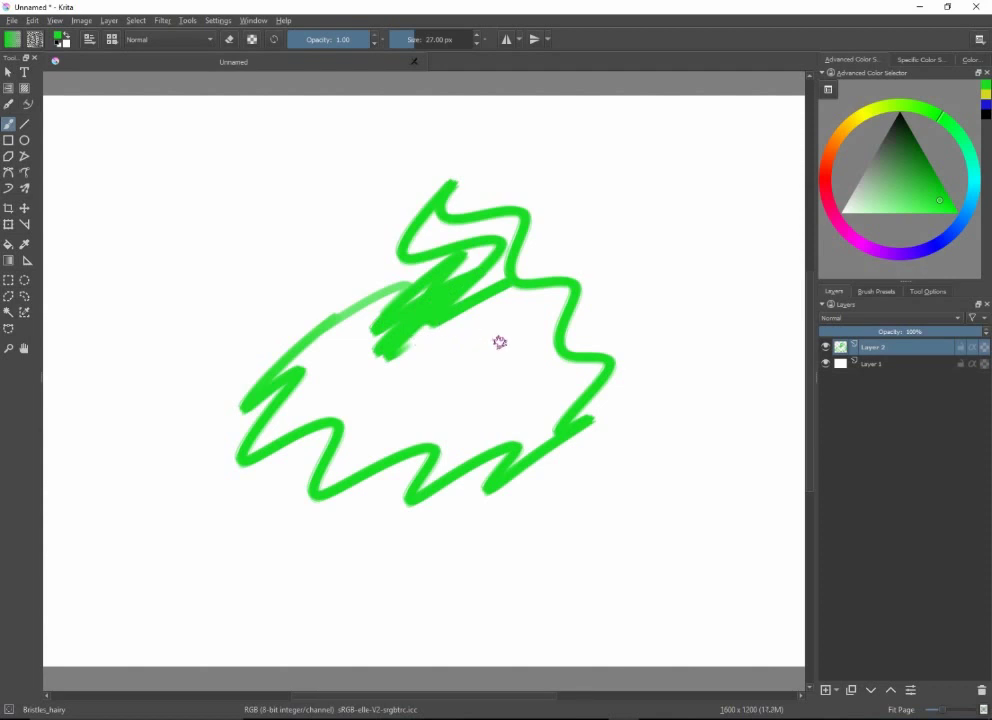
Pick a muted green and the Eraser_circle preset from the pop-up palette, and erase part of the dense green strokes
right_click(531, 344)
left_click(530, 348)
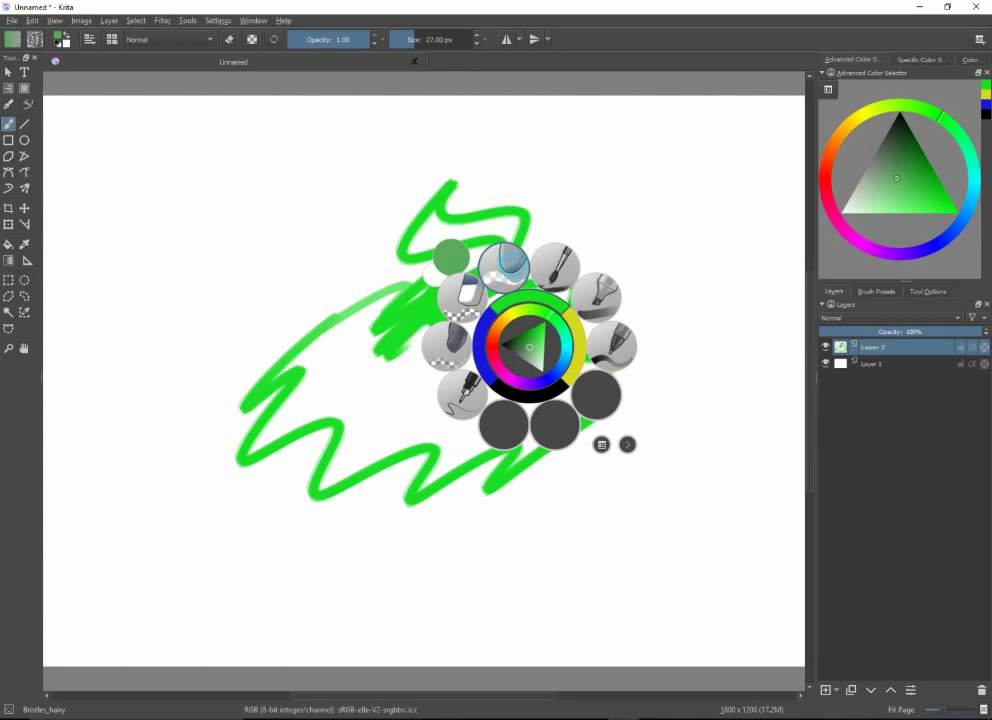
left_click(508, 265)
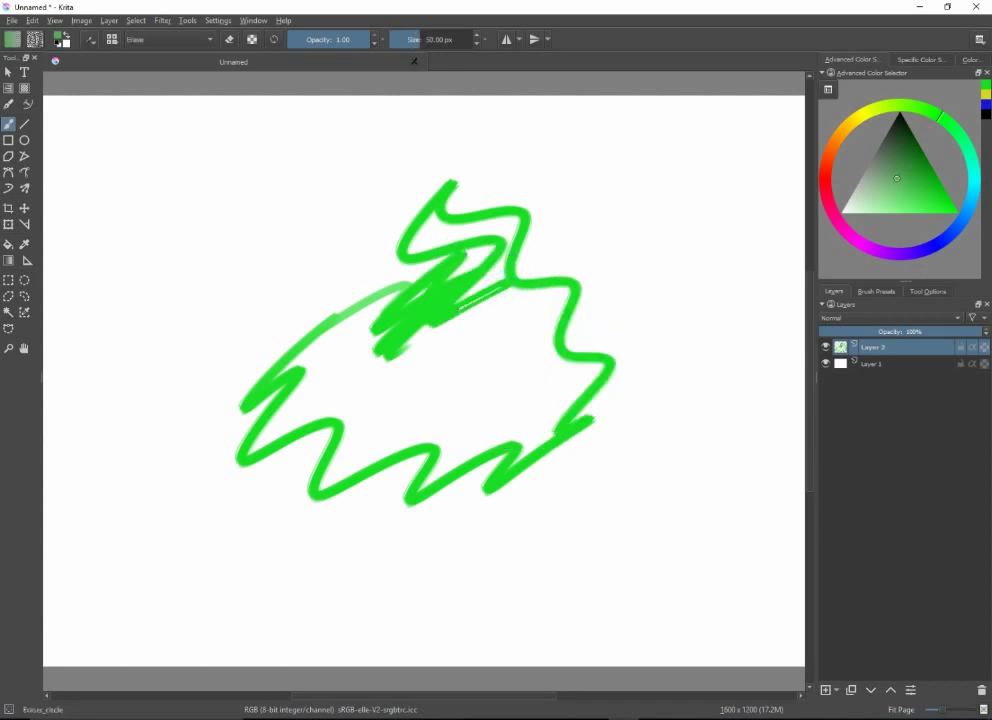
mouse_move(455, 312)
left_mouse_down()
mouse_move(403, 323)
mouse_move(415, 335)
mouse_move(427, 307)
mouse_move(415, 318)
mouse_move(445, 306)
left_mouse_up()
Switch to the Eraser_soft preset from the pop-up palette and softly fade the remaining dense green strokes at 60 px
right_click(478, 292)
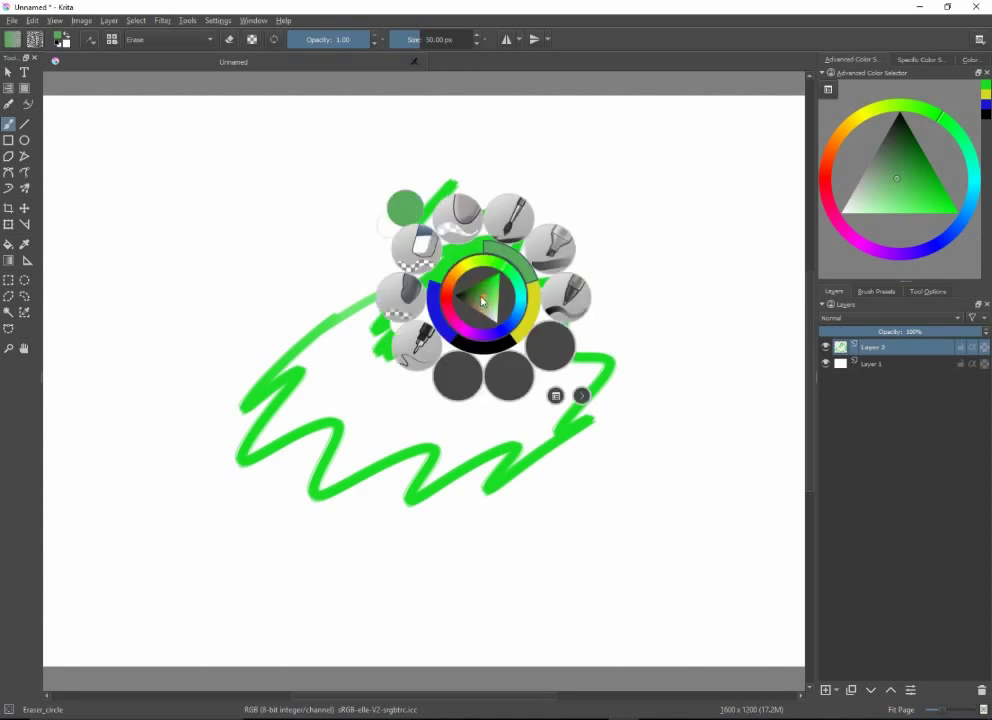
left_click(413, 297)
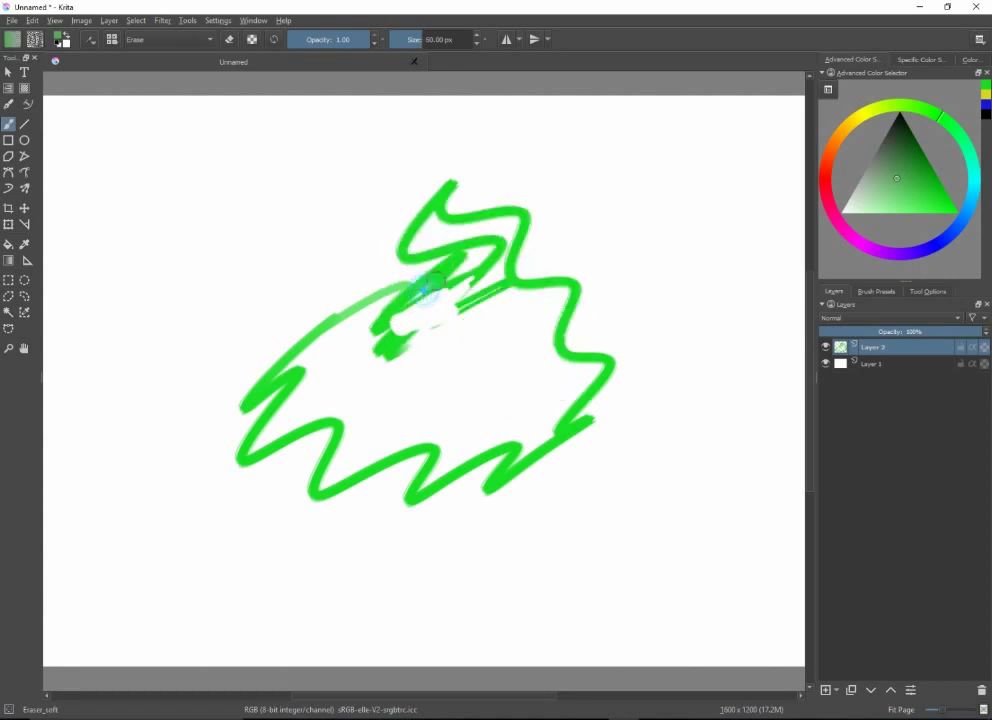
mouse_move(432, 287)
left_mouse_down()
mouse_move(398, 303)
mouse_move(452, 252)
mouse_move(368, 325)
left_mouse_up()
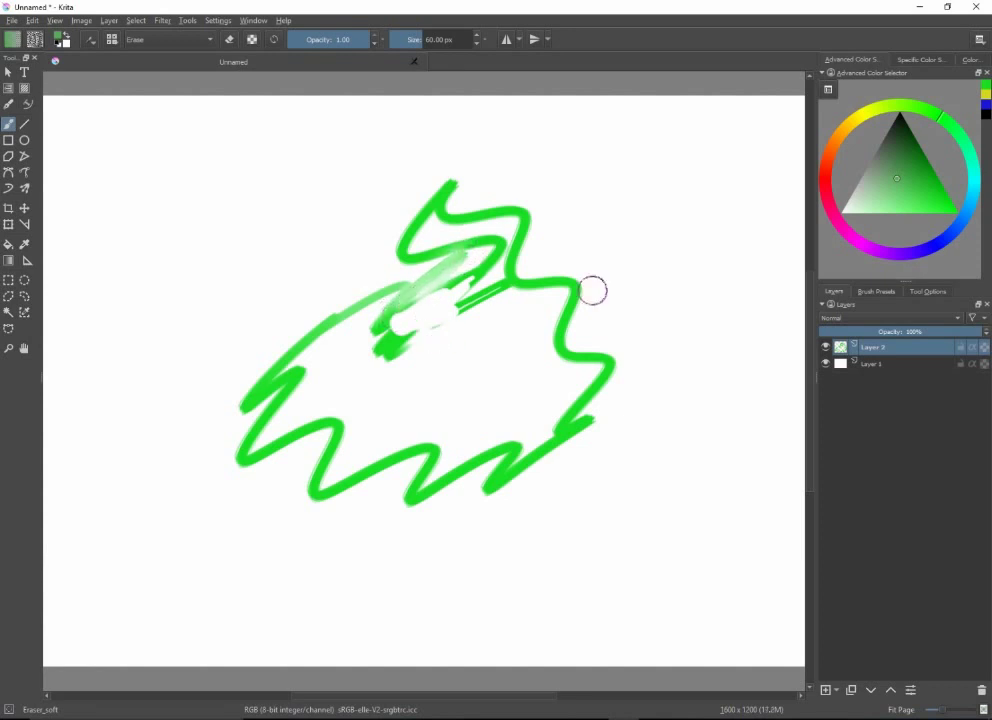
Select the Block_basic brush preset and paint a wide, muted green winding stroke over the scribble at 86 px
left_click(877, 291)
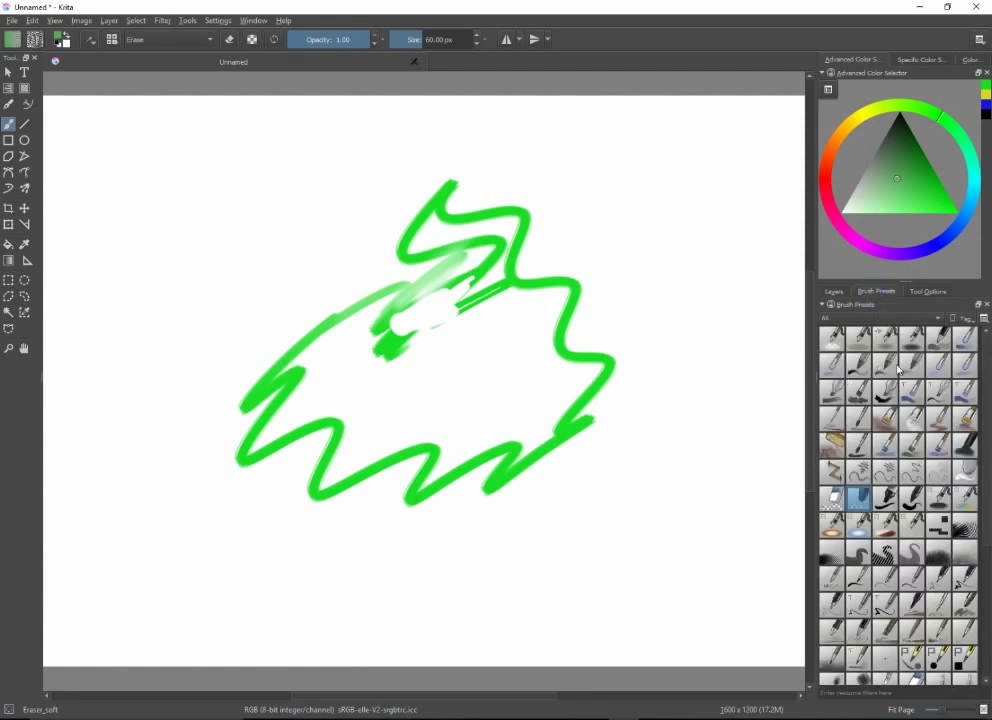
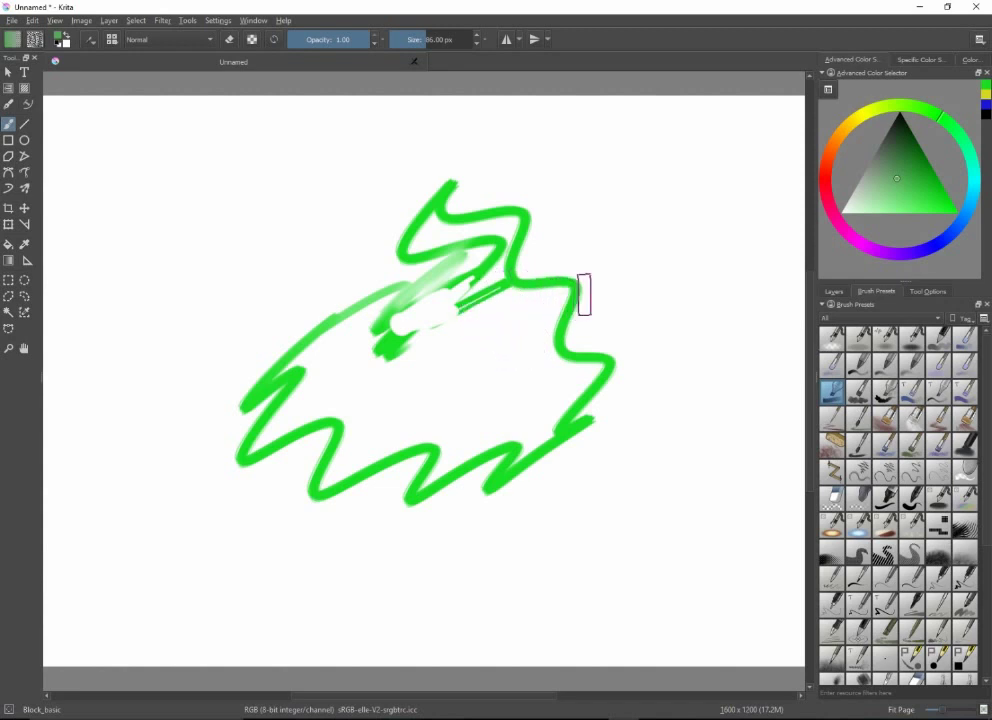
mouse_move(606, 196)
left_mouse_down()
mouse_move(567, 303)
mouse_move(486, 357)
mouse_move(441, 351)
mouse_move(424, 324)
mouse_move(427, 297)
mouse_move(497, 240)
mouse_move(482, 193)
mouse_move(417, 177)
mouse_move(367, 202)
mouse_move(334, 258)
mouse_move(281, 279)
mouse_move(236, 200)
mouse_move(190, 222)
mouse_move(203, 283)
mouse_move(190, 400)
mouse_move(257, 400)
mouse_move(316, 374)
mouse_move(357, 420)
mouse_move(402, 387)
mouse_move(422, 418)
mouse_move(475, 413)
mouse_move(505, 426)
mouse_move(595, 400)
mouse_move(637, 424)
mouse_move(668, 372)
mouse_move(704, 399)
left_mouse_up()
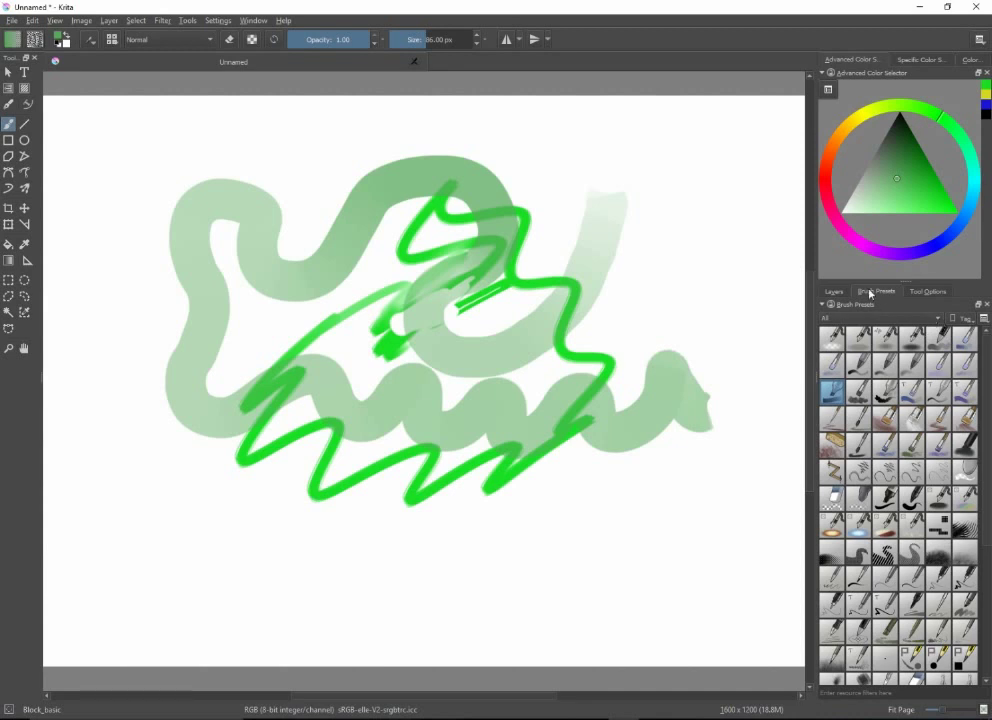
Display the brush presets in the Details view and browse through the named brushes
left_click(984, 320)
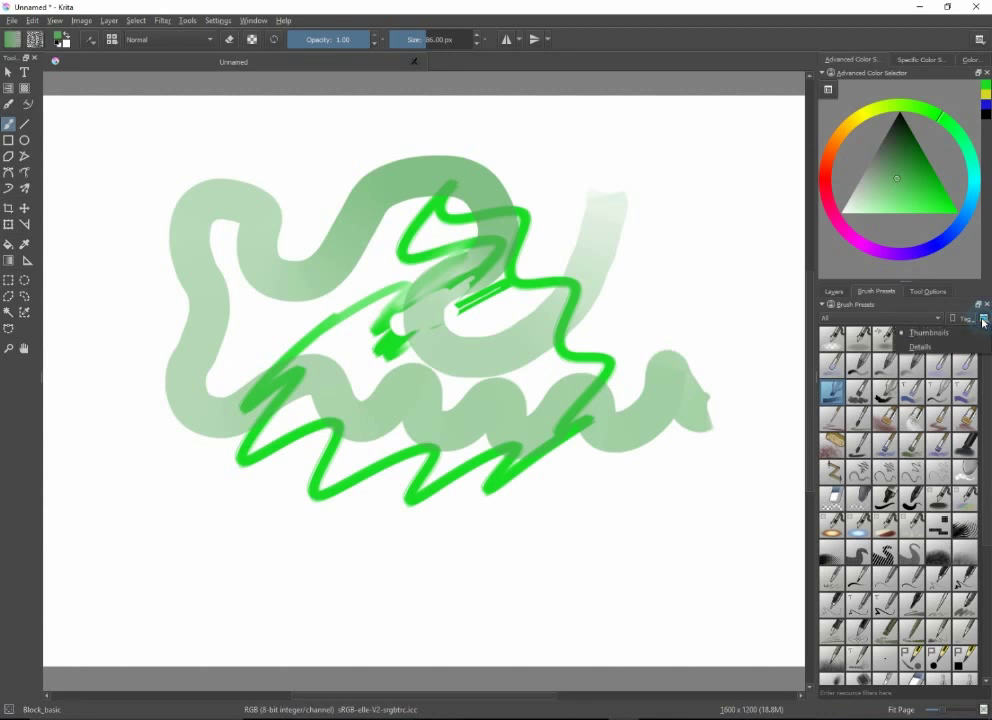
left_click(920, 347)
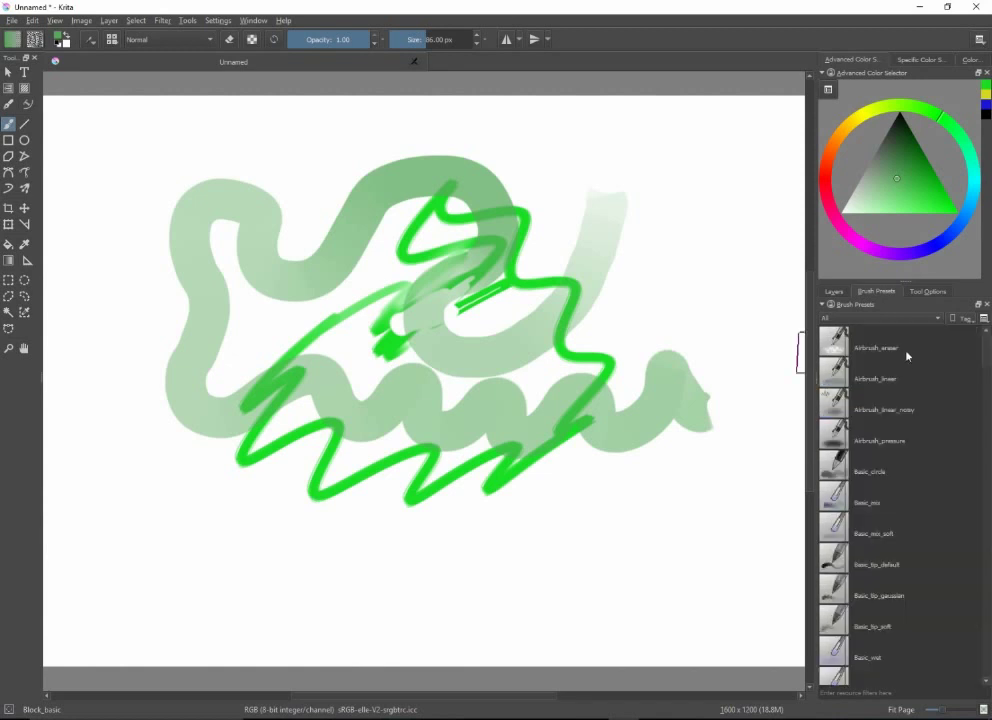
mouse_move(981, 348)
left_mouse_down()
mouse_move(974, 631)
mouse_move(974, 321)
left_mouse_up()
scroll(918, 420, "down", 5)
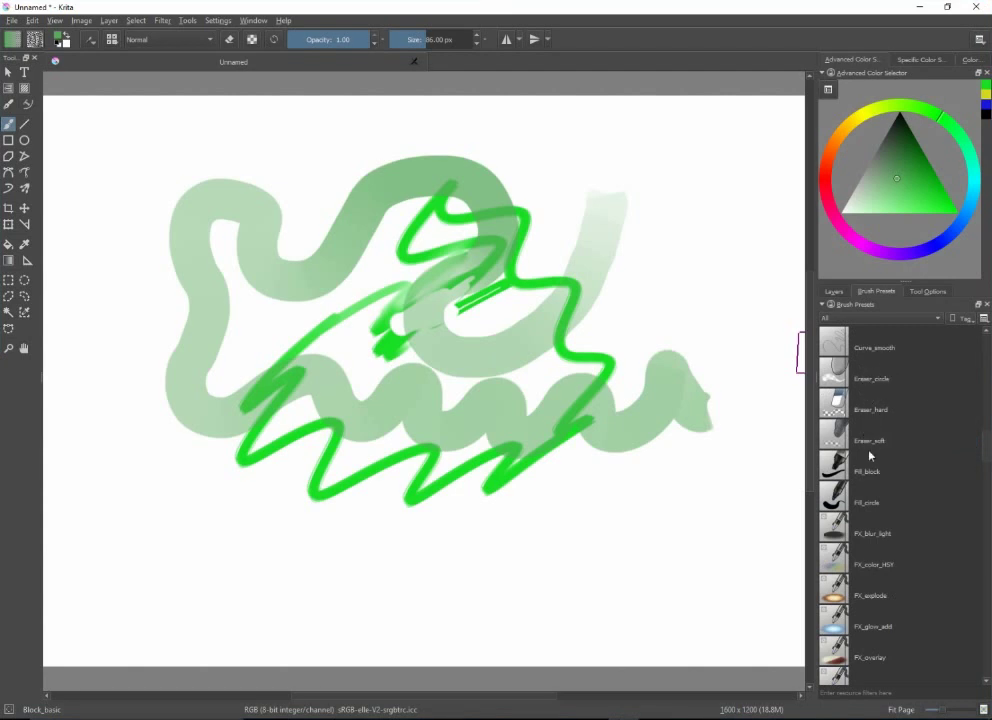
Select the Airbrush_eraser preset and filter the brush presets by the Erasers tag
key("e")
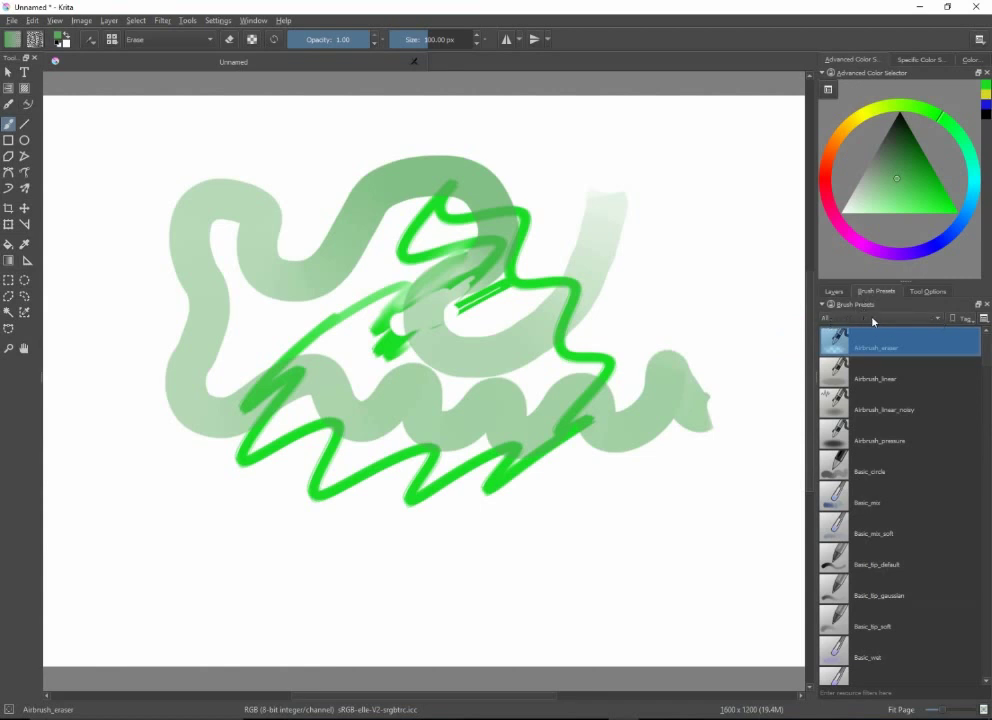
left_click(935, 318)
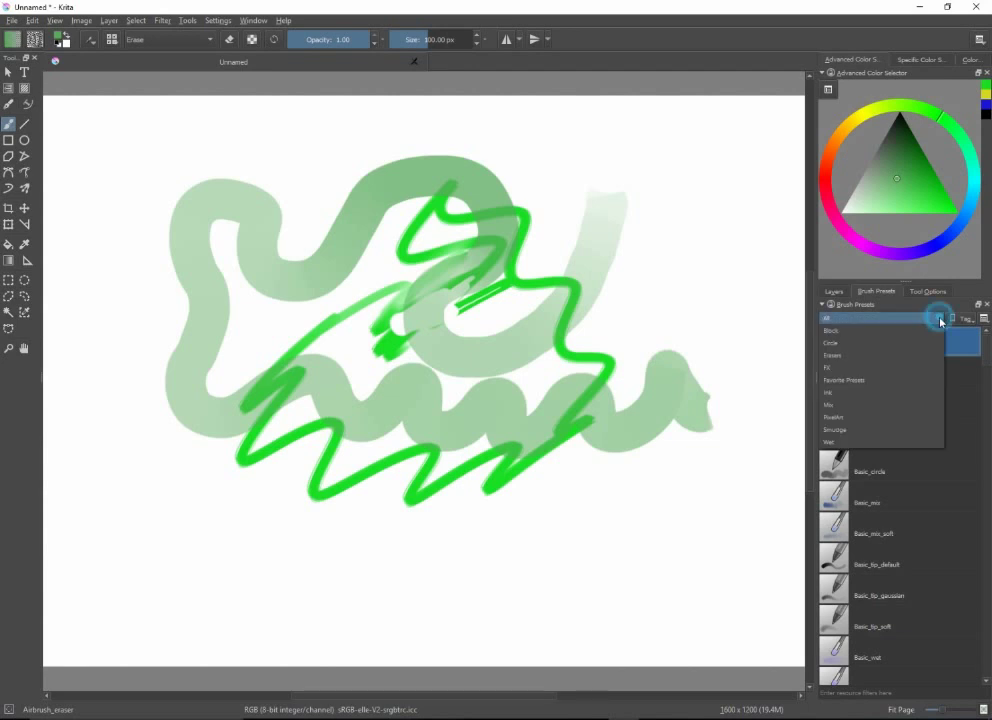
left_click(836, 356)
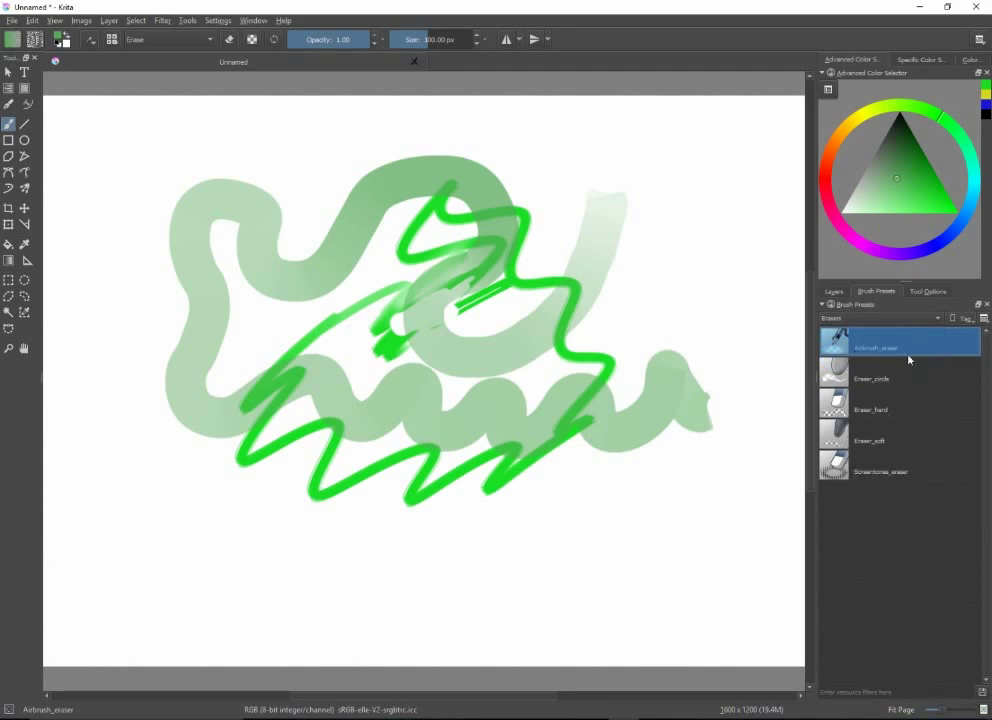
Filter the brush presets by the Favorite Presets tag, checking them against the pop-up palette, and view the tag management options
left_click(932, 318)
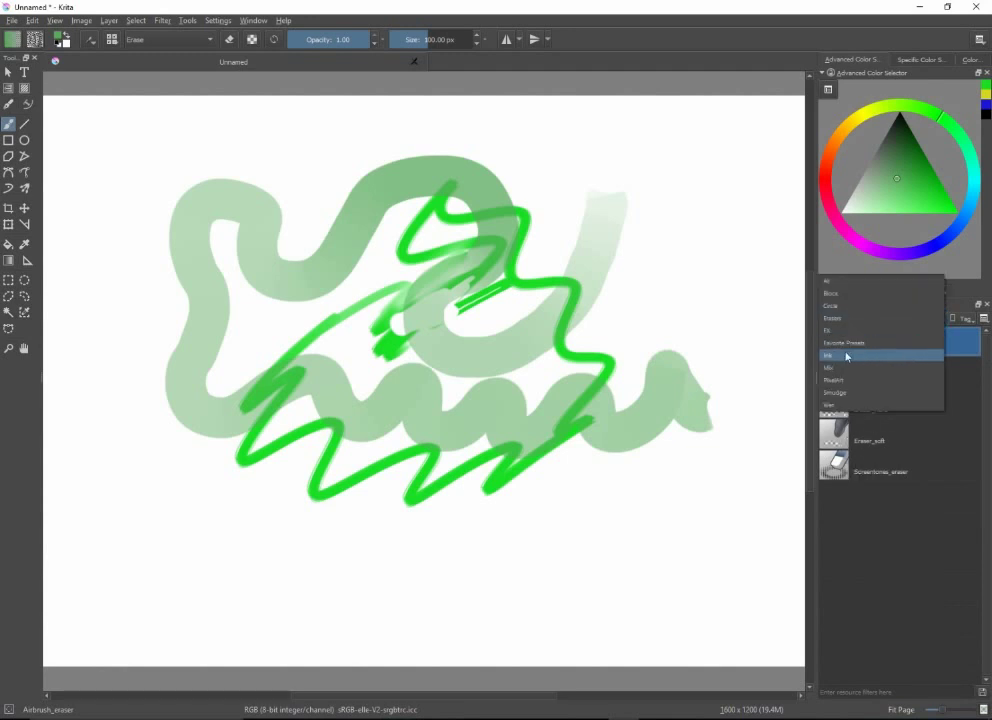
right_click(462, 366)
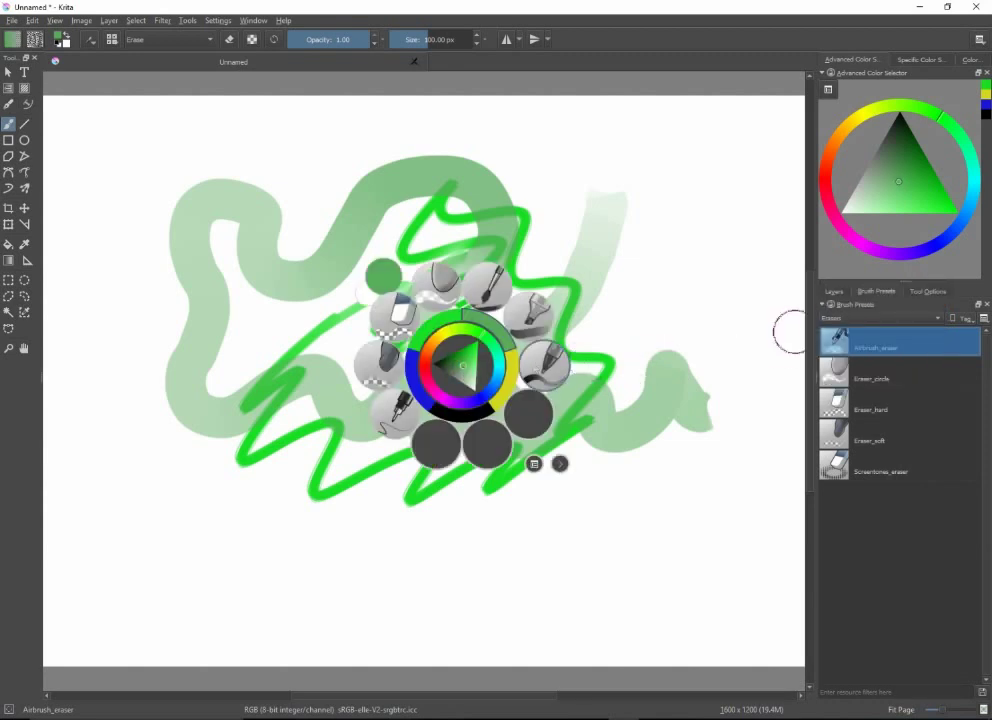
left_click(691, 354)
left_click(855, 321)
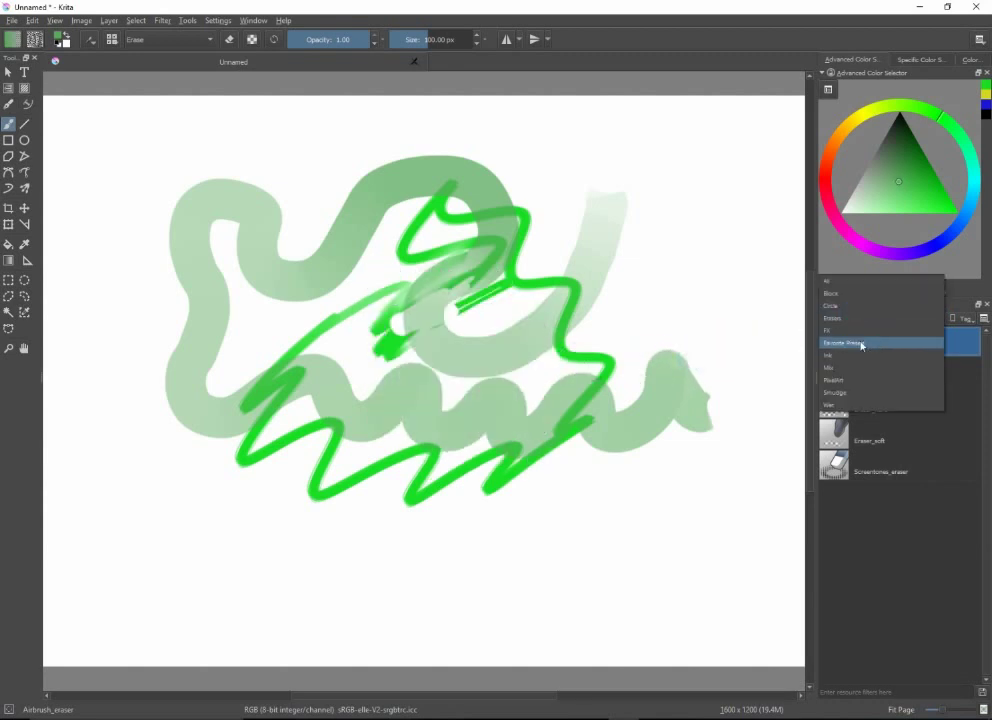
left_click(869, 344)
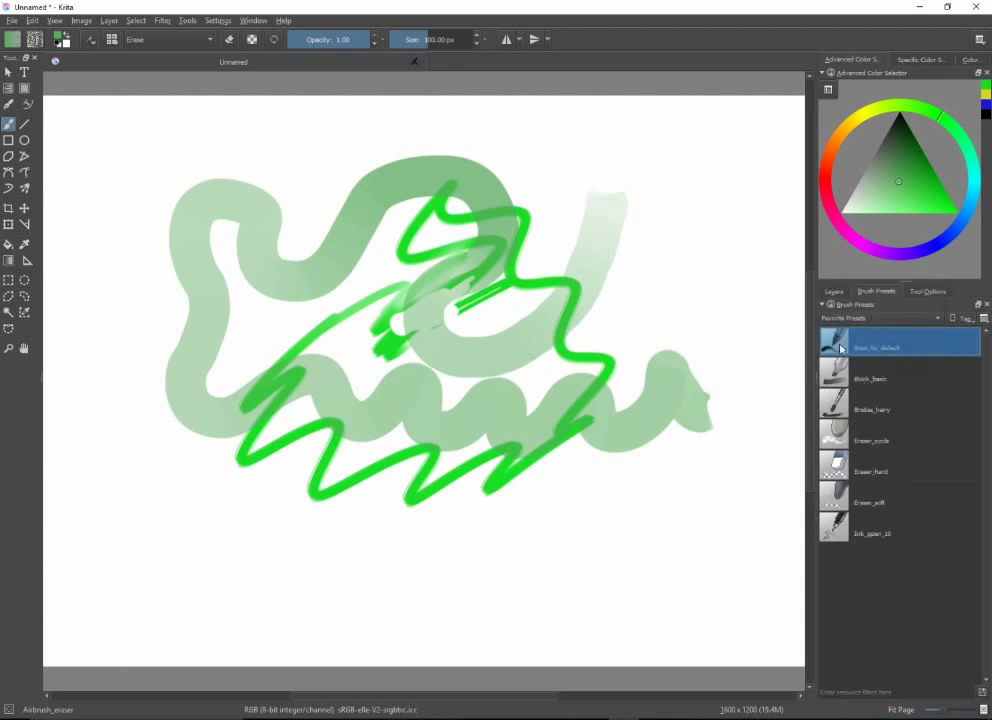
left_click(962, 321)
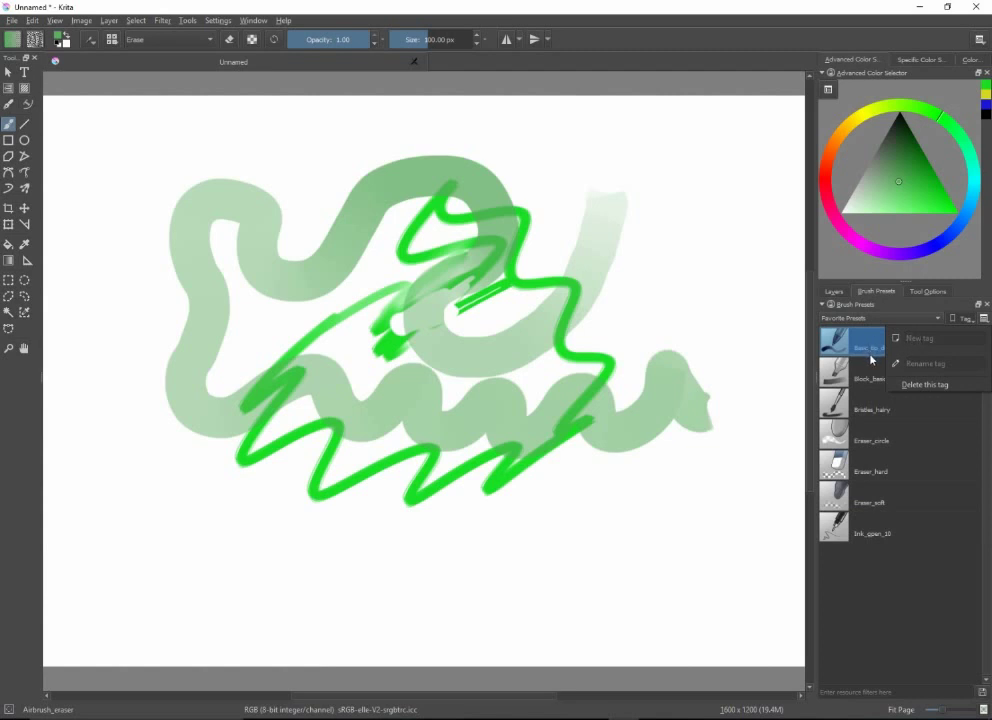
left_click(498, 412)
Pan the canvas around the painted strokes and zoom the view to 84%
mouse_move(498, 412)
left_mouse_down()
mouse_move(560, 403)
mouse_move(496, 414)
left_mouse_up()
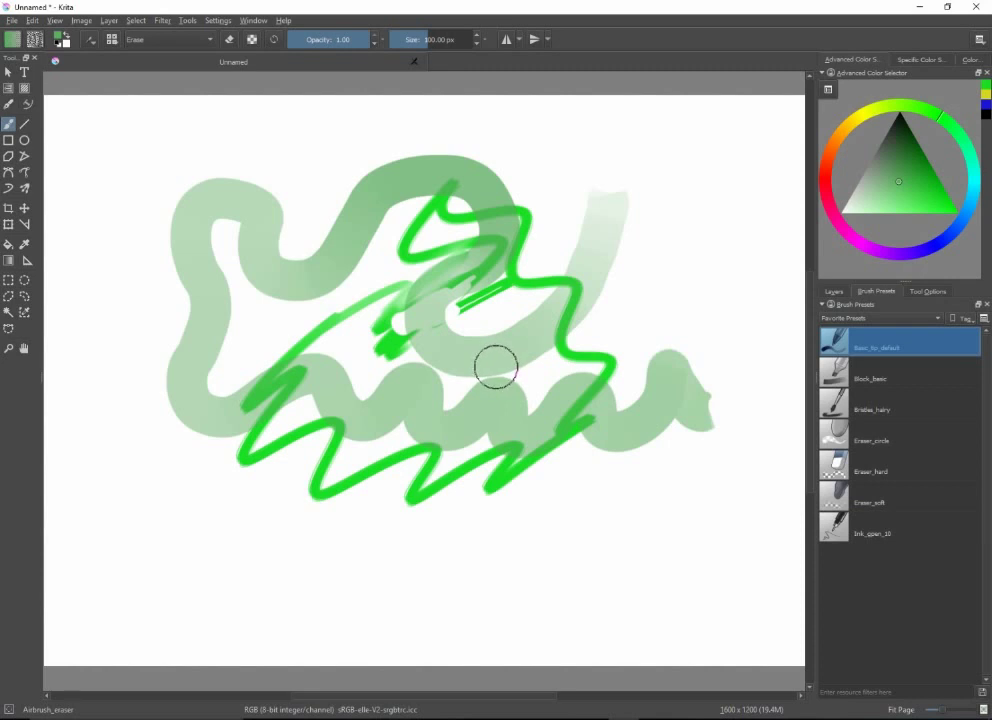
mouse_move(496, 365)
left_mouse_down()
mouse_move(523, 350)
mouse_move(320, 349)
mouse_move(527, 328)
mouse_move(412, 354)
mouse_move(463, 338)
left_mouse_up()
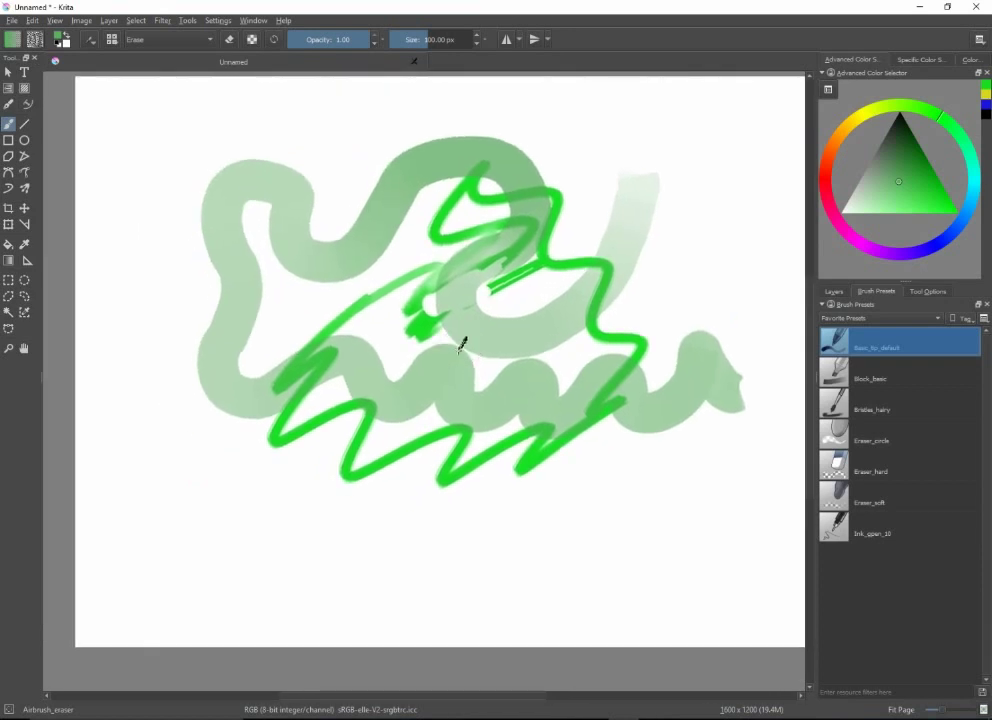
mouse_move(451, 355)
left_mouse_down()
mouse_move(511, 345)
mouse_move(368, 372)
mouse_move(520, 348)
left_mouse_up()
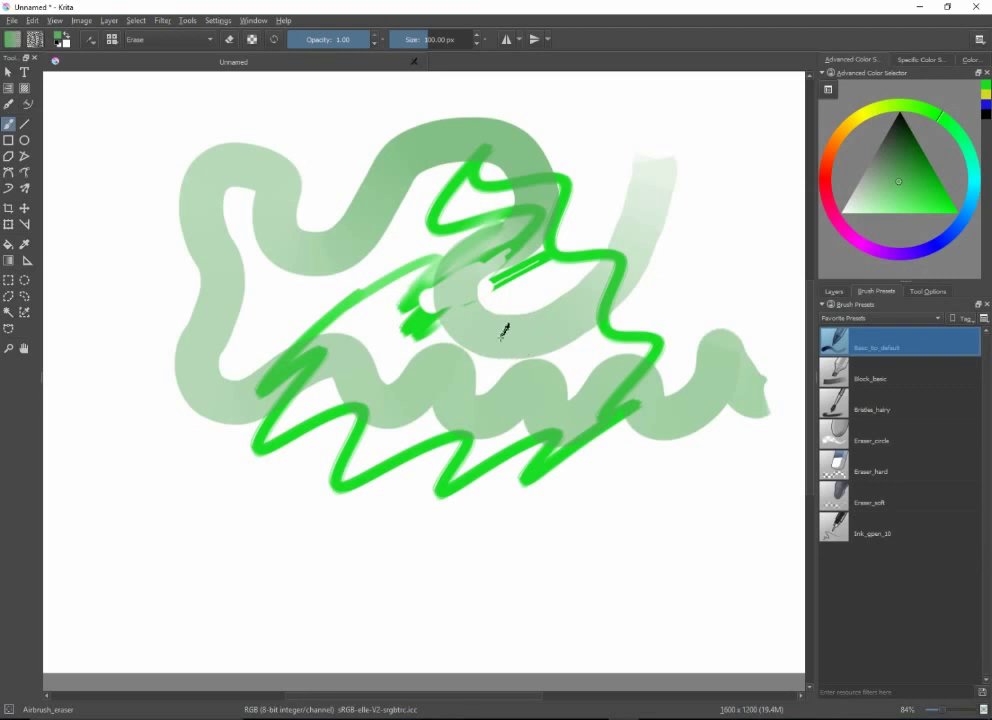
Choose the Bristles_hairy preset and paint short strokes inside the central loop using bright green and white sampled from the canvas
key("slash")
right_click(526, 292)
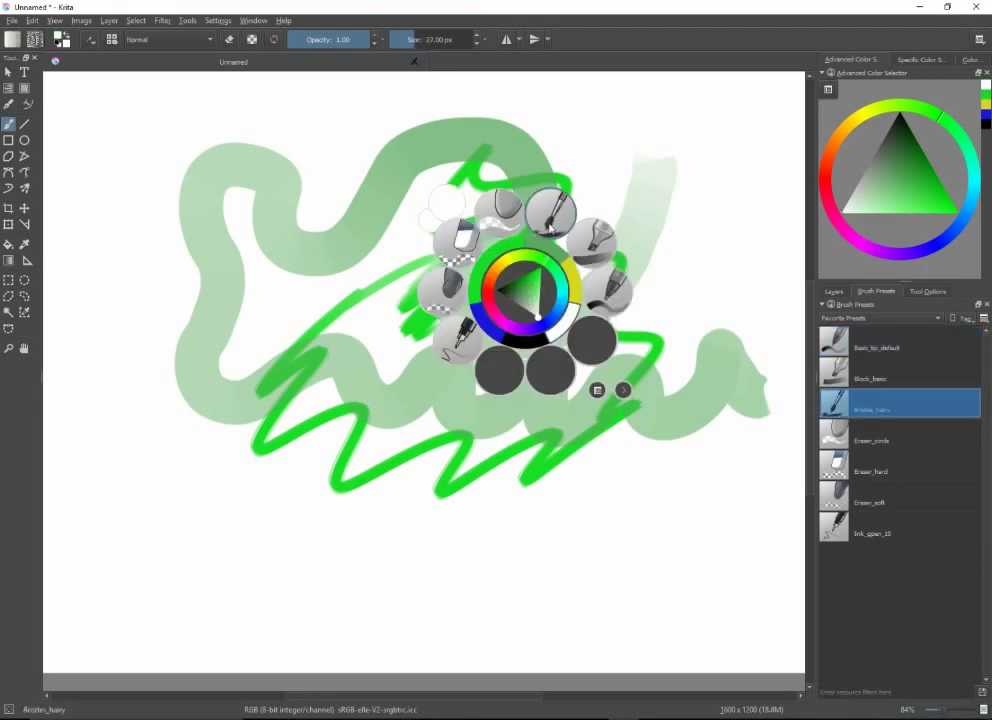
left_click(590, 243)
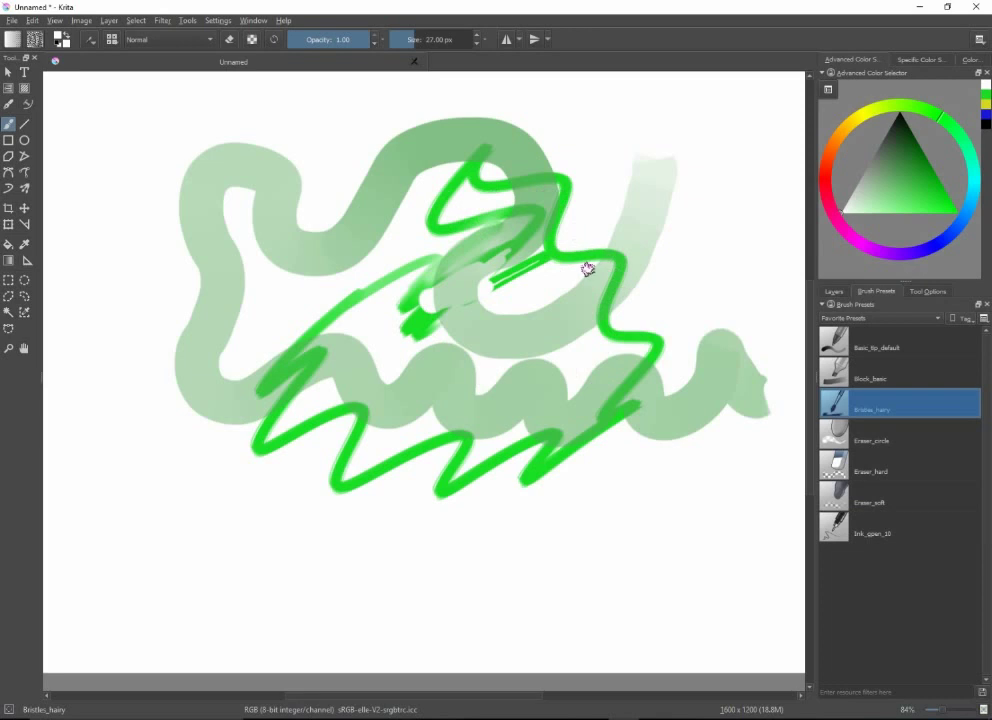
left_click(582, 250, "ctrl")
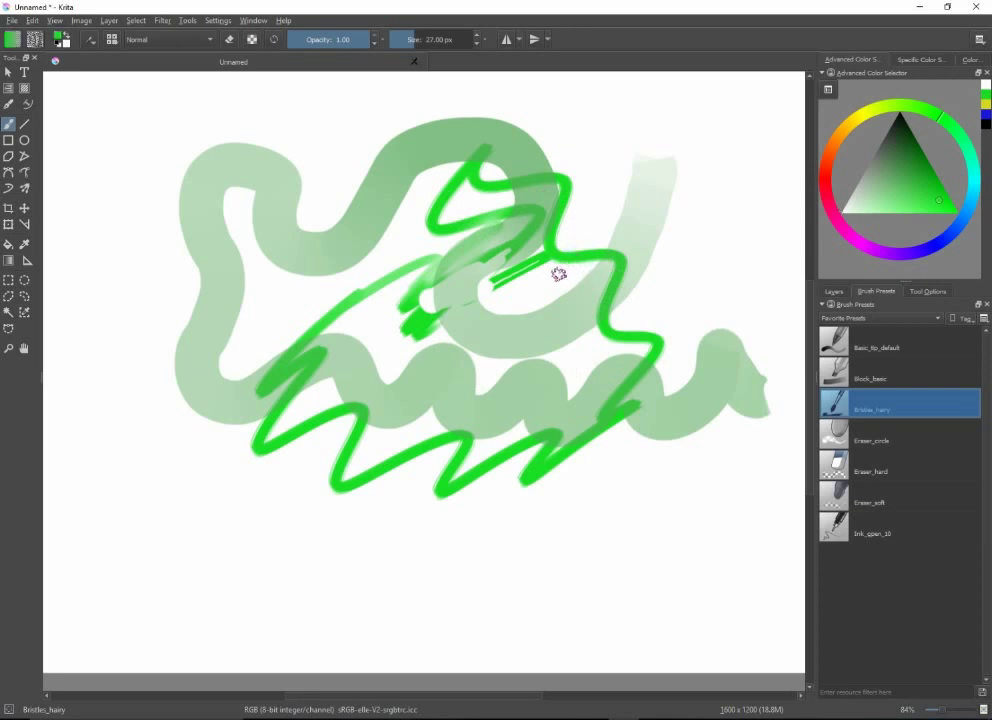
mouse_move(547, 283)
left_mouse_down()
mouse_move(511, 324)
mouse_move(525, 315)
mouse_move(521, 341)
mouse_move(504, 333)
mouse_move(521, 320)
mouse_move(513, 288)
mouse_move(516, 312)
mouse_move(503, 317)
mouse_move(528, 352)
mouse_move(506, 330)
mouse_move(536, 350)
left_mouse_up()
left_click(515, 290, "ctrl")
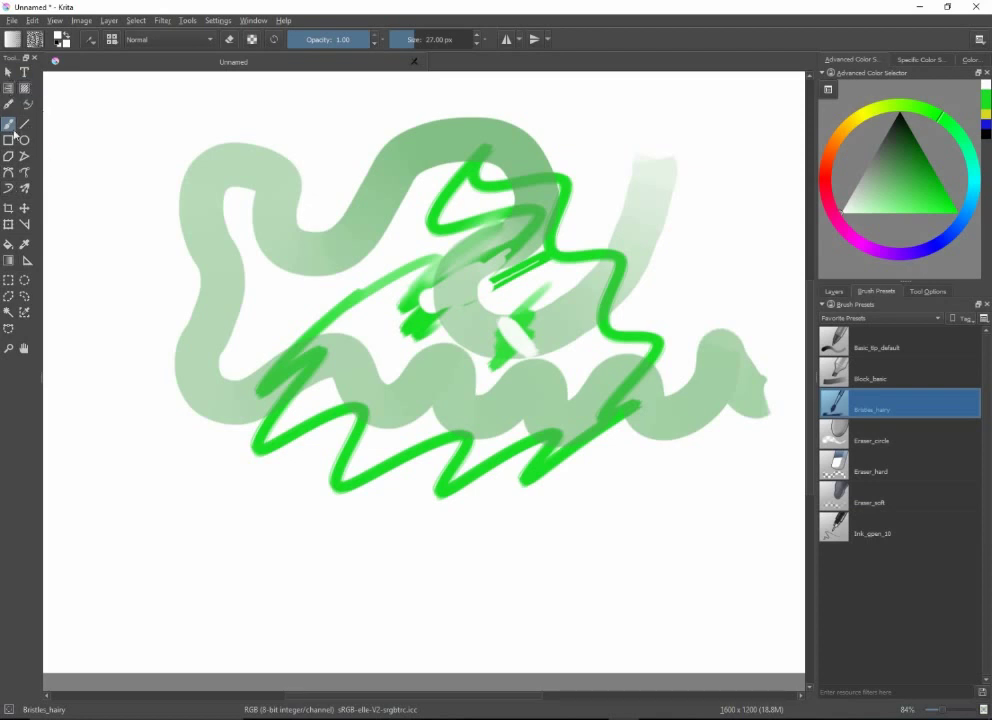
Shift the painted layer slightly downward with the Move tool
left_click(22, 207)
mouse_move(111, 221)
left_mouse_down()
mouse_move(235, 221)
mouse_move(104, 236)
left_mouse_up()
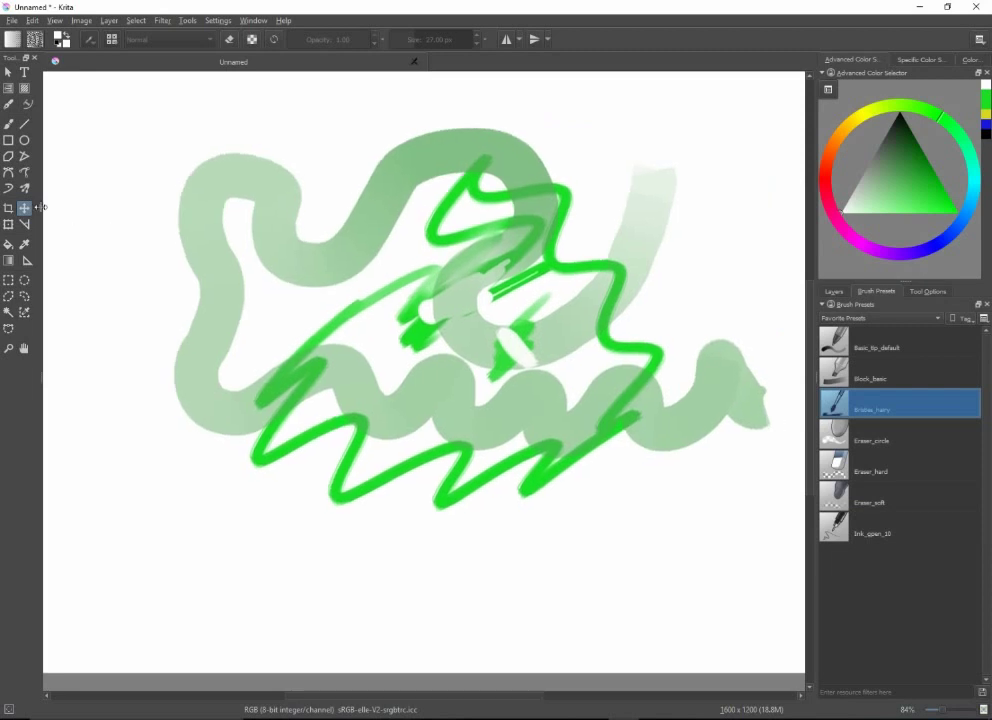
Try deleting a roughly circular freehand selection from the painted strokes, undo the deletion, and deselect
left_click(25, 296)
mouse_move(188, 337)
left_mouse_down()
mouse_move(212, 386)
mouse_move(336, 354)
mouse_move(293, 218)
mouse_move(187, 311)
mouse_move(196, 348)
left_mouse_up()
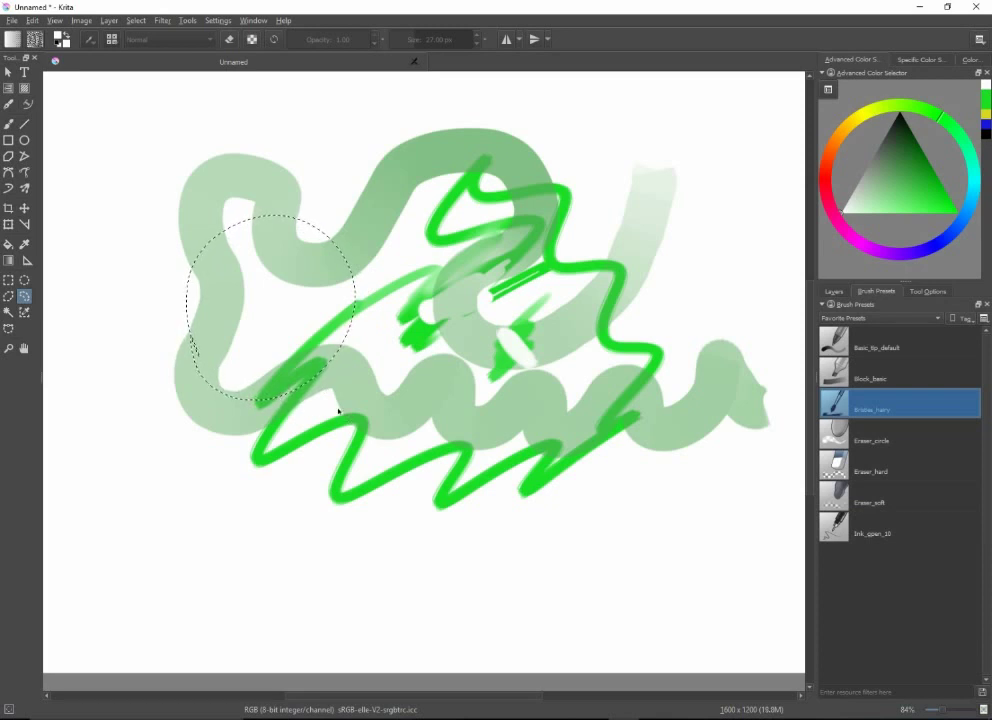
key("Delete")
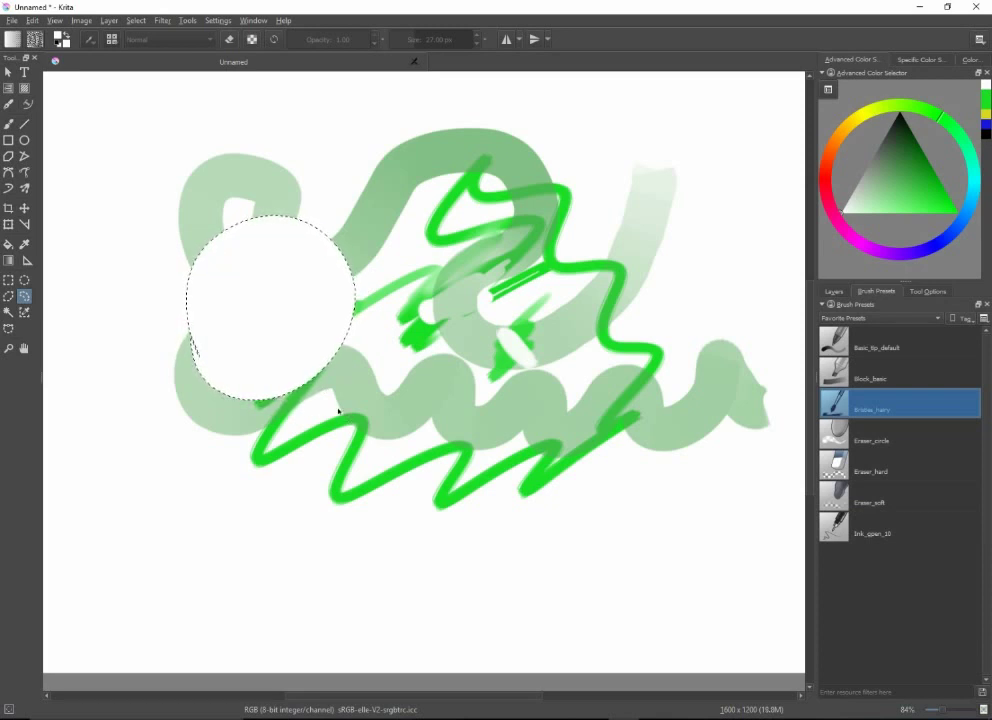
key("ctrl+z")
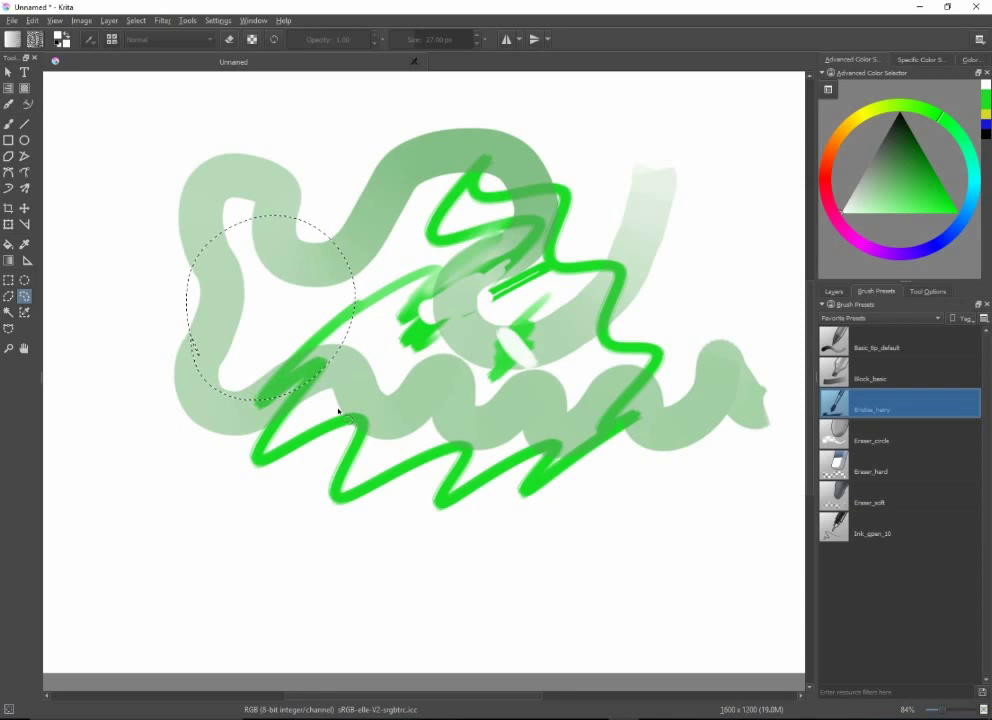
key("ctrl+shift+a")
Set the Bristles_hairy brush size to 133.65 px and paint white over the dip of the wide green curve
key("b")
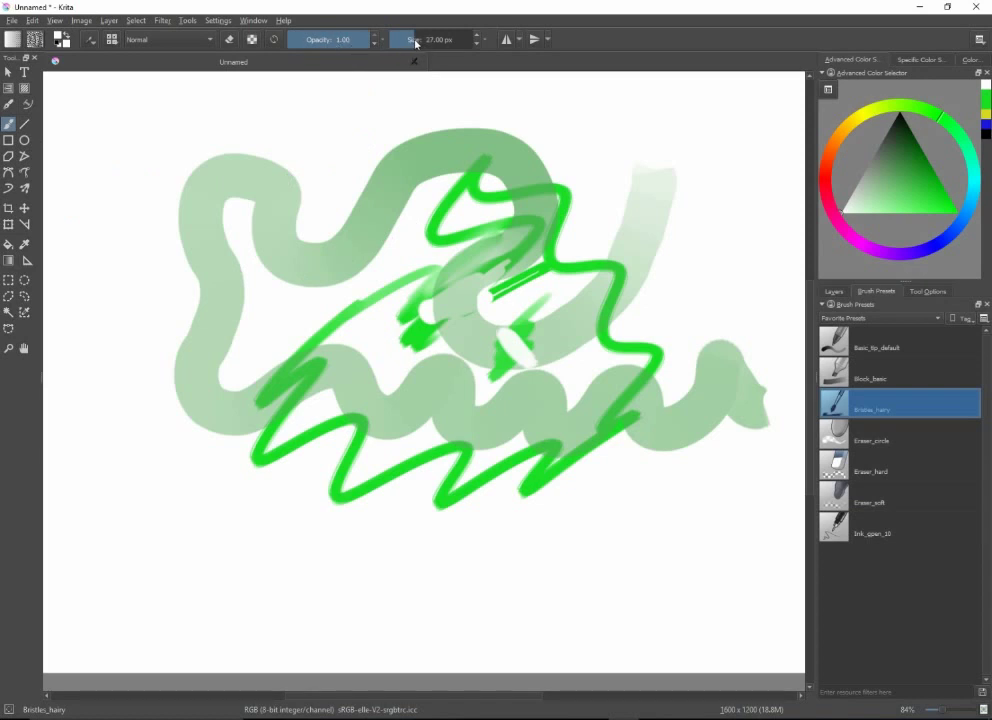
left_click_drag(414, 44, 431, 44)
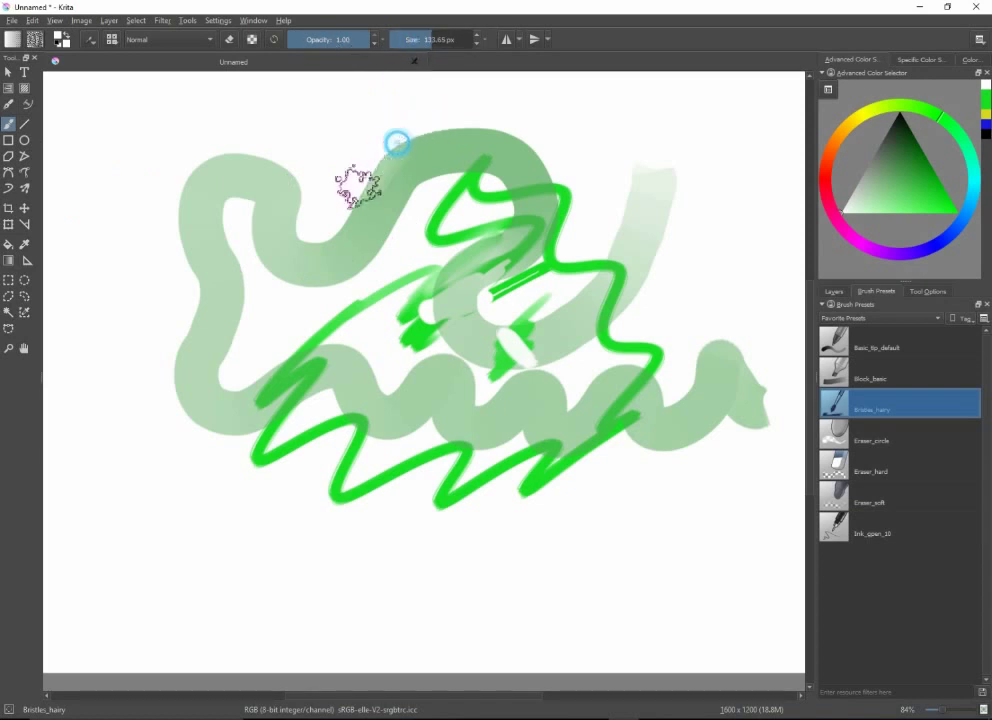
mouse_move(357, 185)
left_mouse_down()
mouse_move(305, 218)
mouse_move(295, 235)
mouse_move(318, 275)
mouse_move(505, 235)
left_mouse_up()
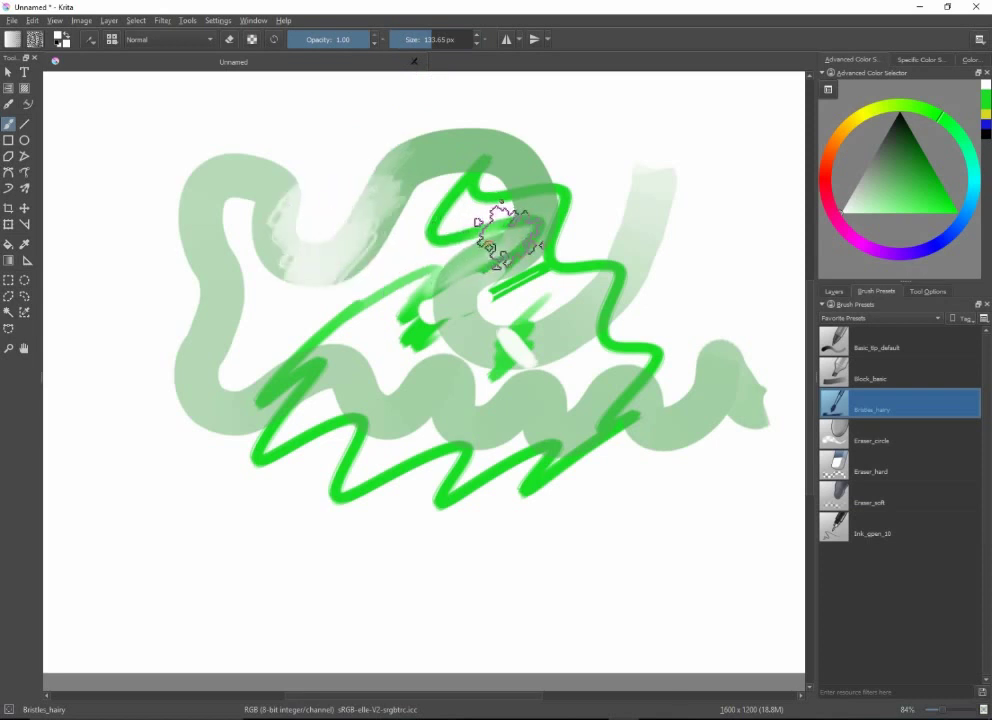
Sample bright green, scribble a dense patch over the central strokes, and paint lighter strokes around it at 0.63 opacity
left_click(434, 225, "ctrl")
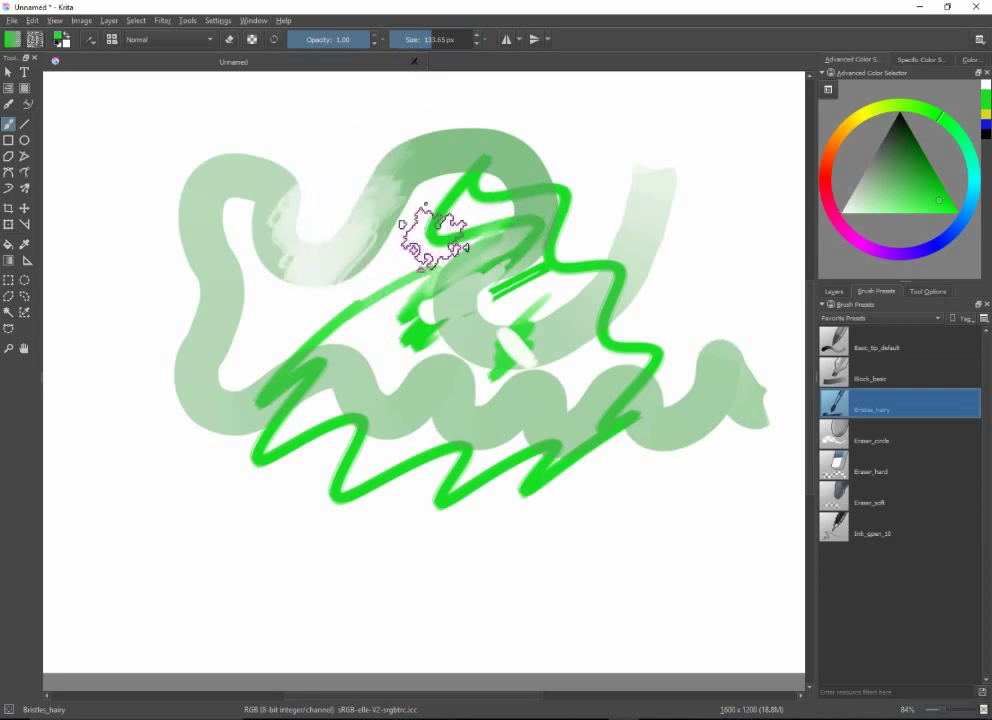
mouse_move(432, 235)
left_mouse_down()
mouse_move(332, 261)
mouse_move(361, 328)
mouse_move(443, 215)
left_mouse_up()
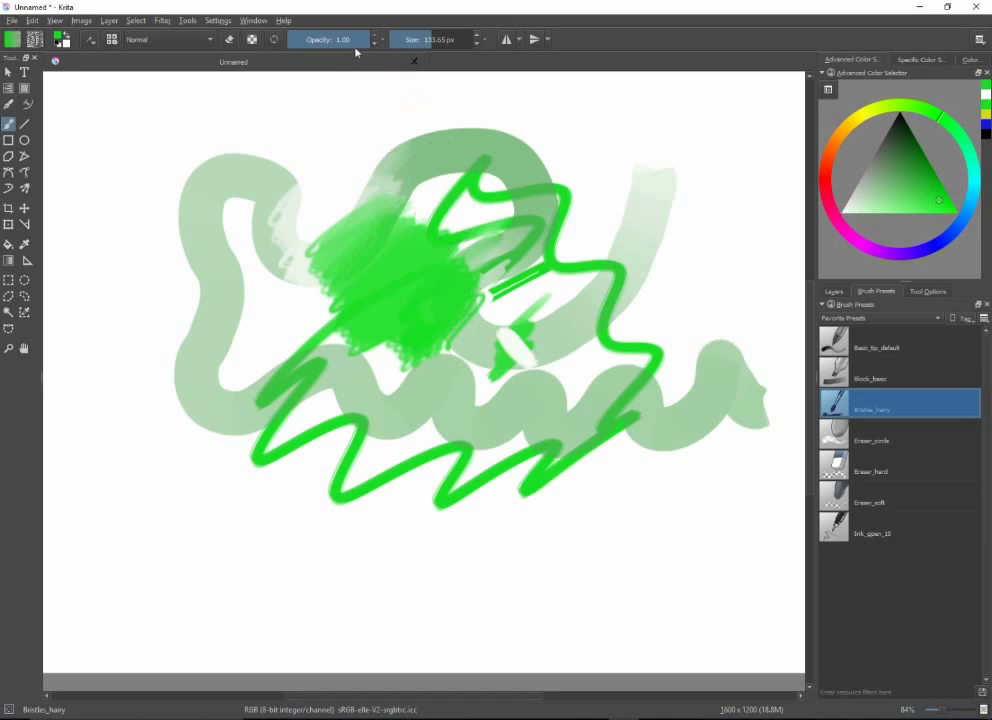
left_click_drag(356, 42, 342, 40)
mouse_move(340, 135)
left_mouse_down()
mouse_move(290, 205)
mouse_move(292, 230)
mouse_move(324, 222)
mouse_move(345, 287)
mouse_move(419, 271)
mouse_move(445, 256)
mouse_move(472, 213)
left_mouse_up()
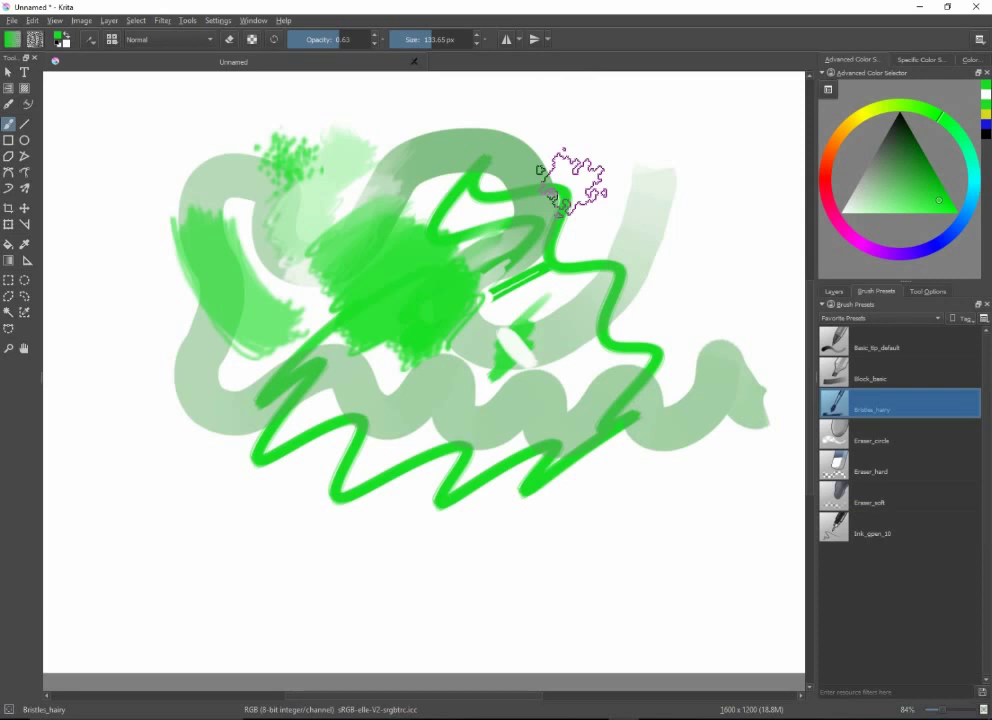
Enlarge the Advanced Color Selector docker, reorder Brush Presets after Tool Options, and float Brush Presets over the canvas
left_click_drag(900, 281, 900, 322)
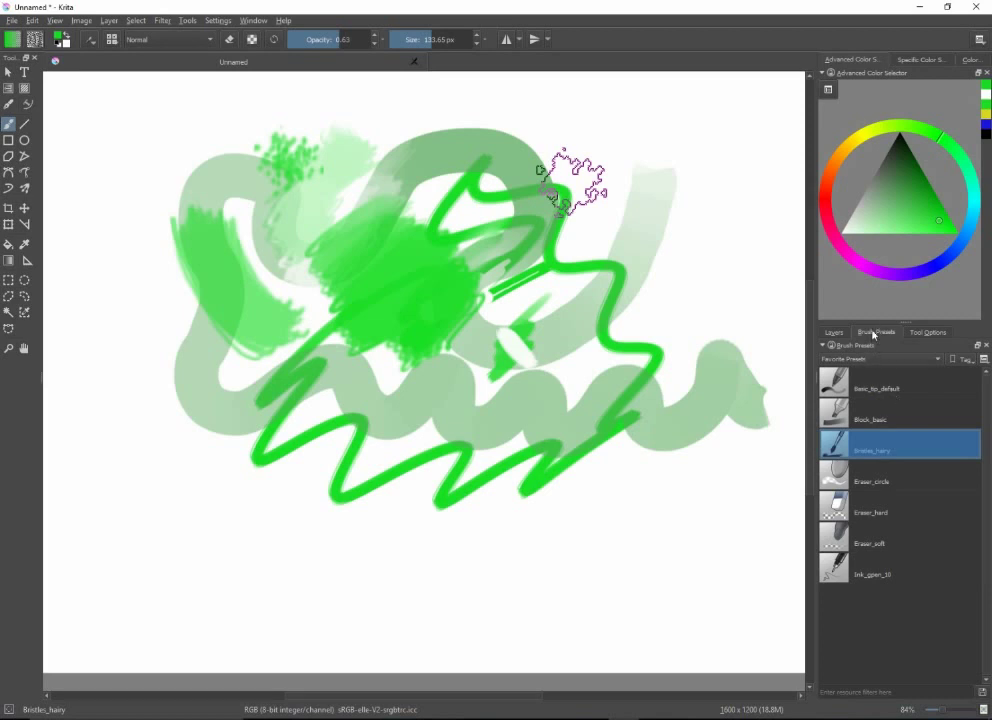
mouse_move(874, 337)
left_mouse_down()
mouse_move(779, 333)
mouse_move(937, 340)
left_mouse_up()
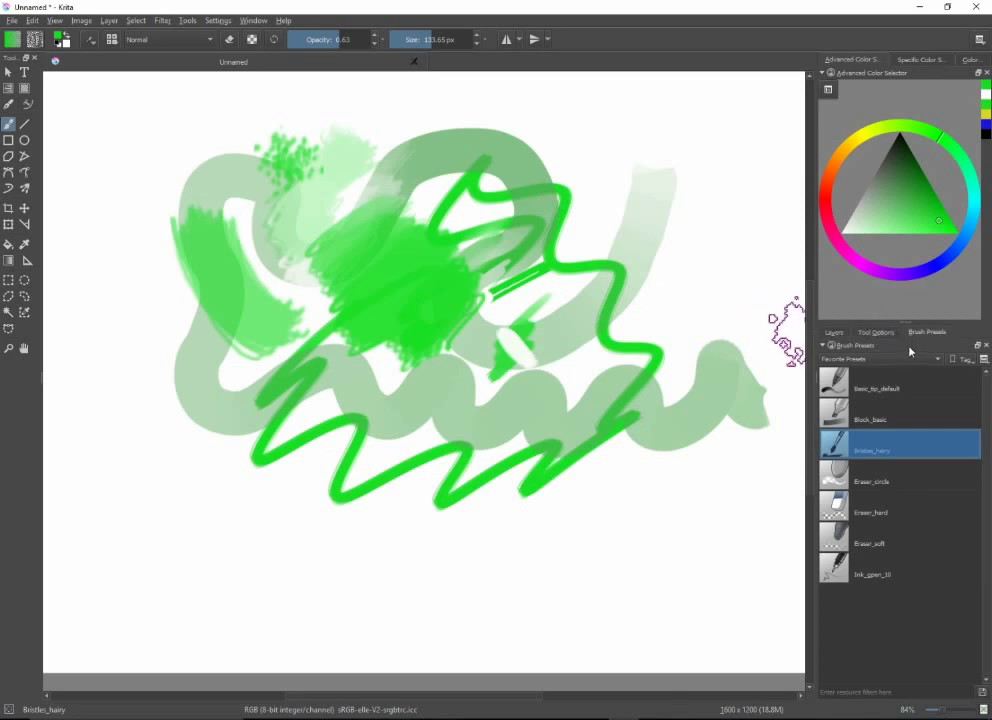
mouse_move(906, 349)
left_mouse_down()
mouse_move(837, 342)
mouse_move(571, 255)
mouse_move(496, 261)
left_mouse_up()
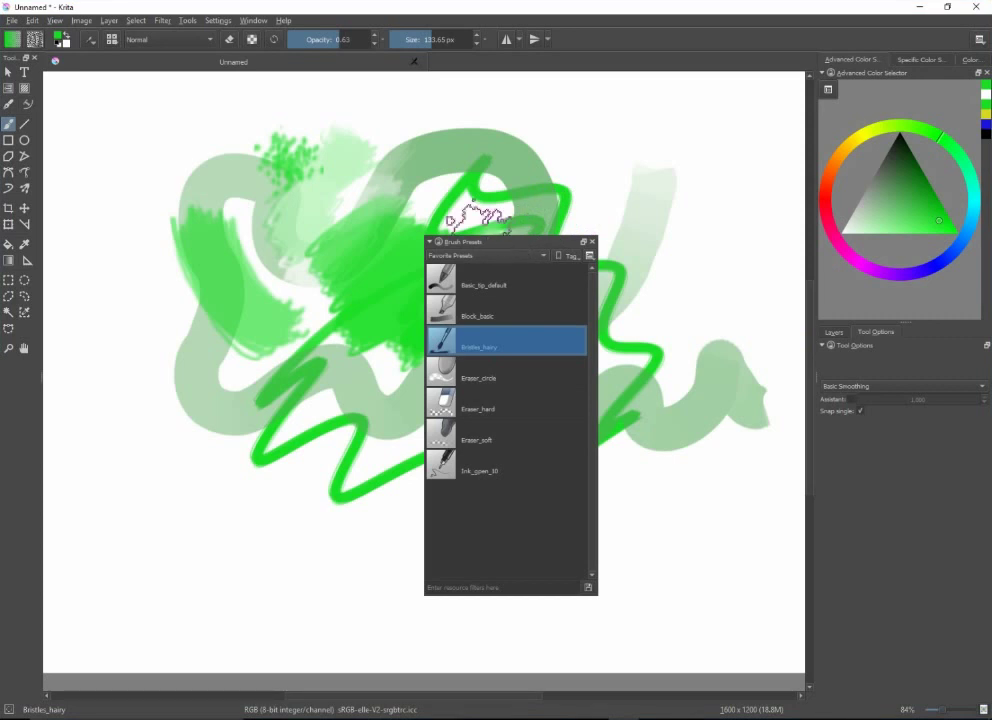
Show the Onion Skins docker and close it again
left_click(220, 24)
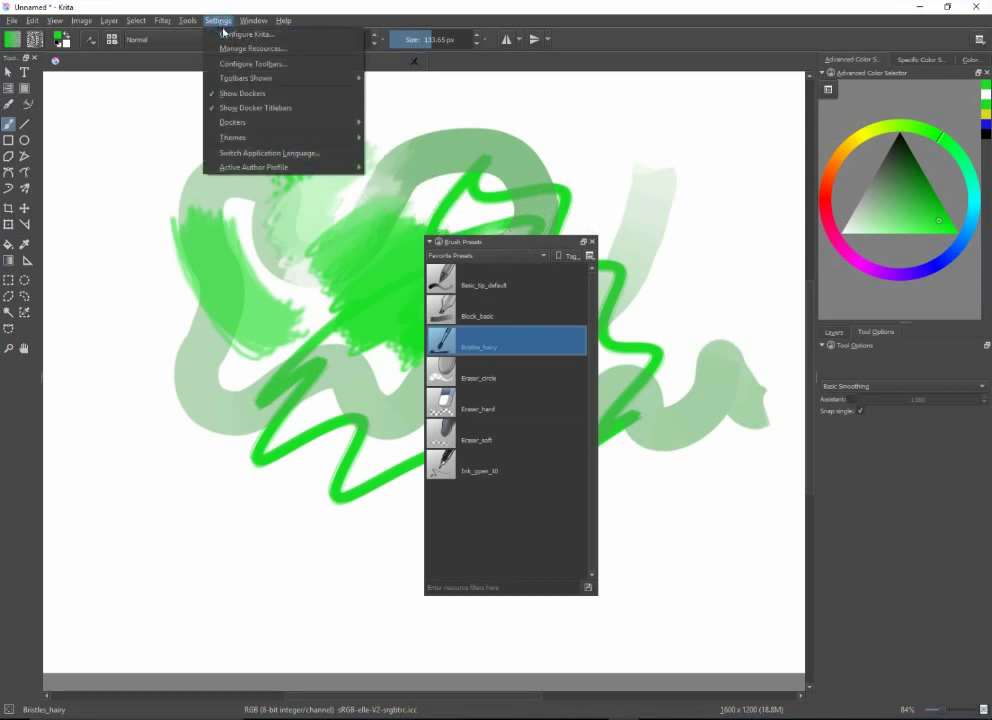
mouse_move(256, 124)
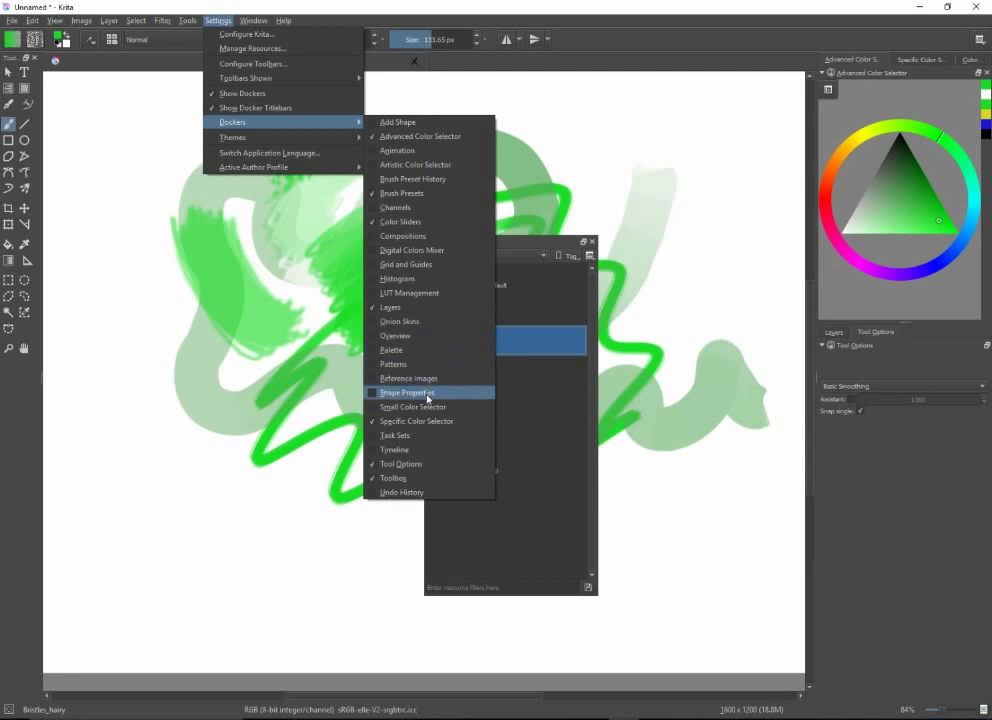
left_click(376, 322)
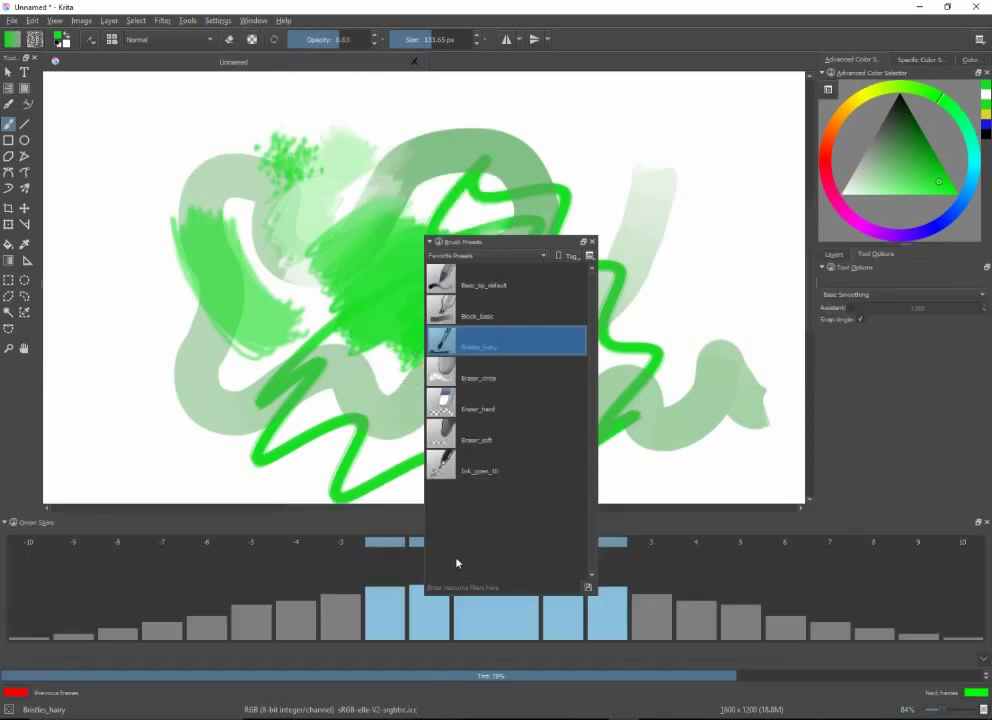
left_click(986, 523)
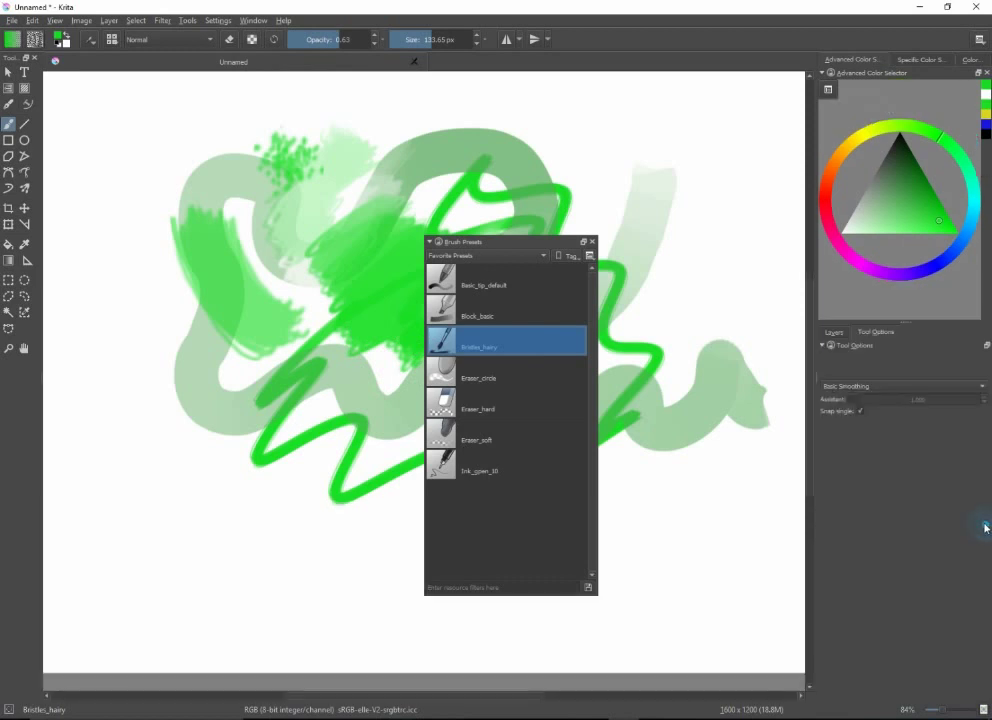
Close the floating Brush Presets docker and restore it from the list of available dockers
left_click(591, 242)
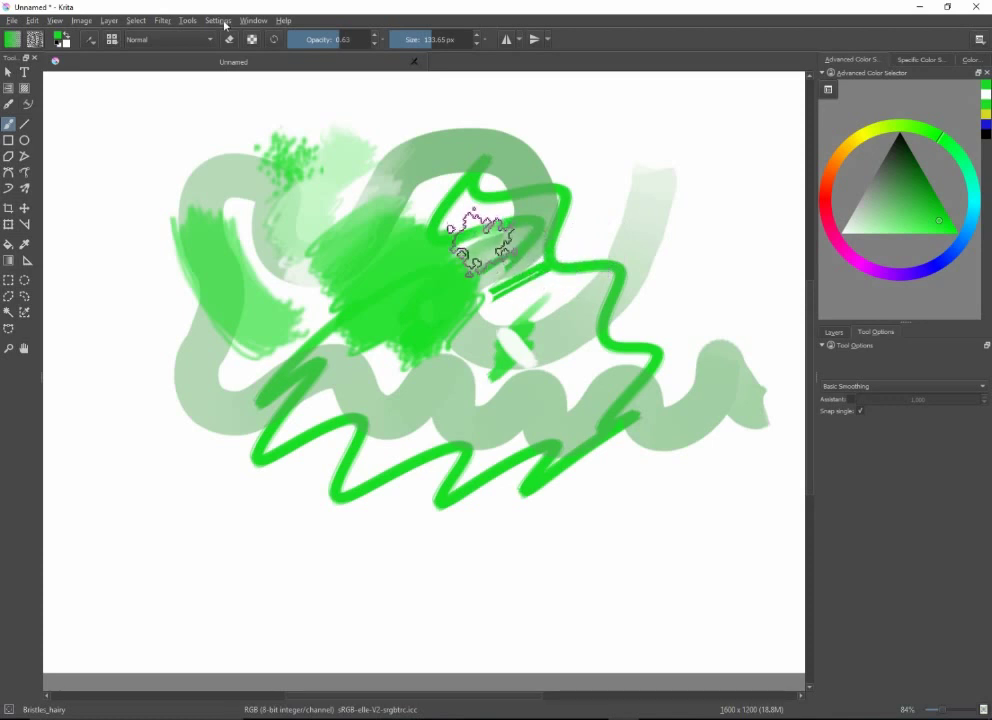
right_click(617, 42)
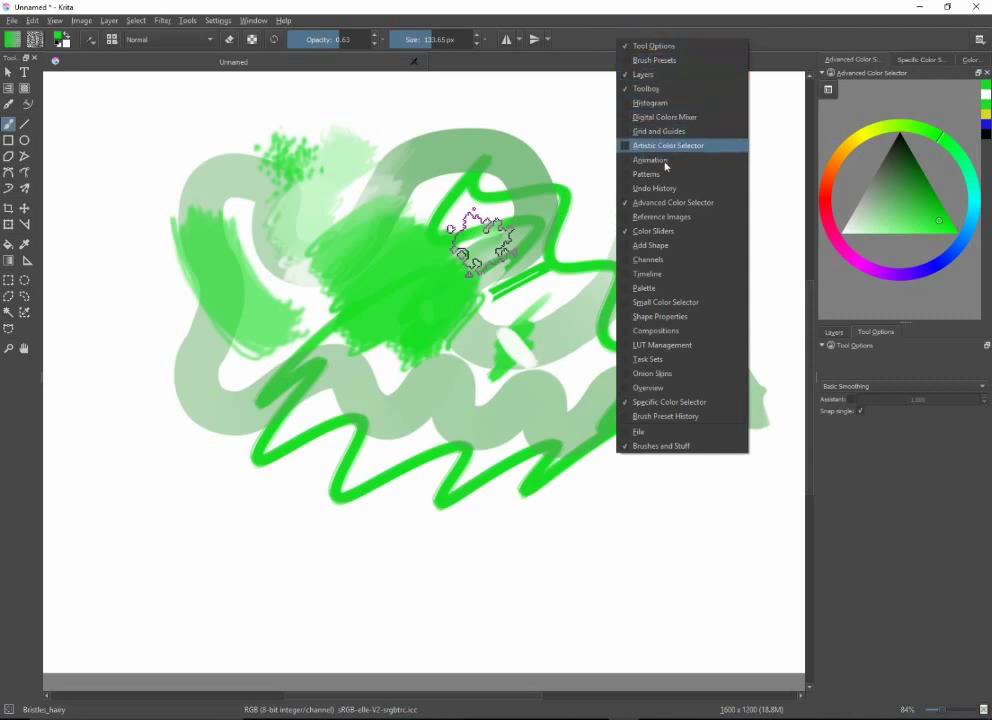
right_click(567, 42)
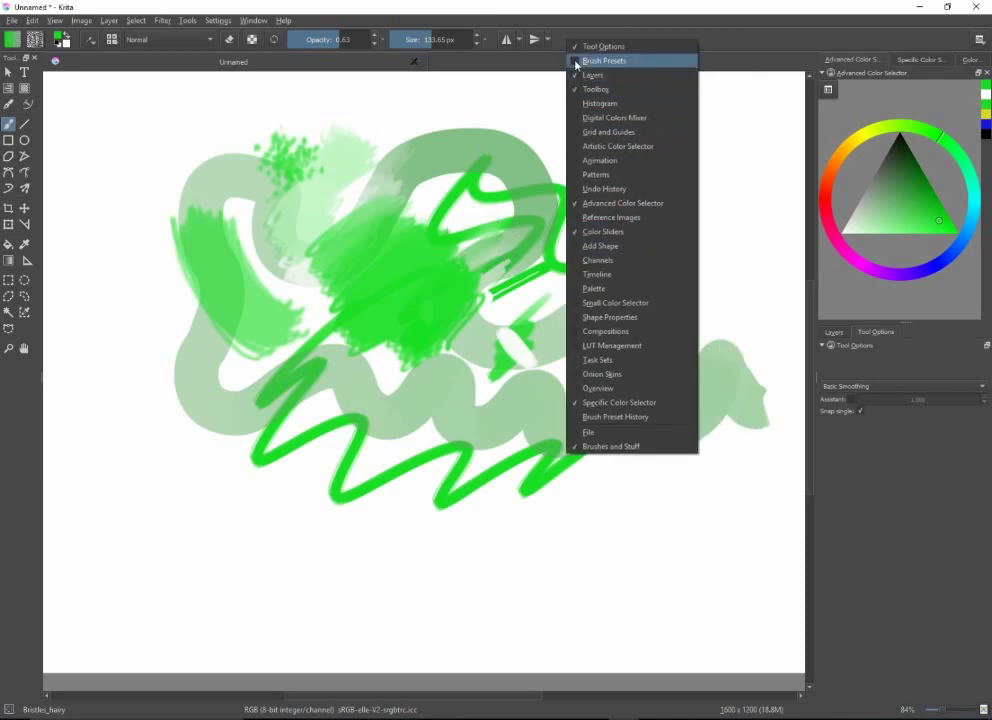
left_click(575, 61)
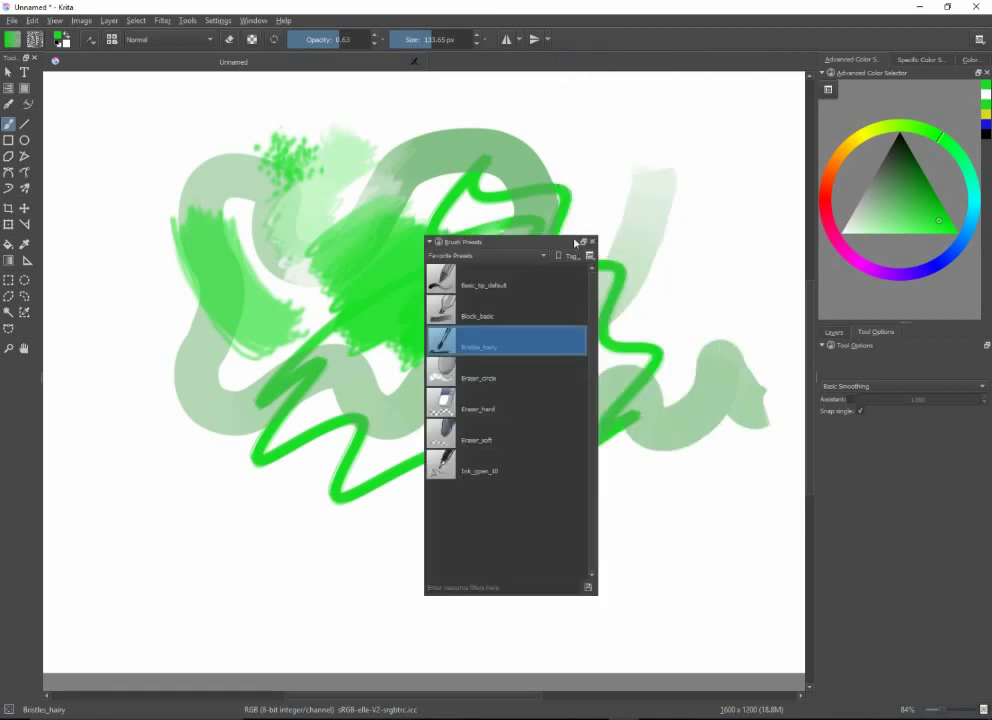
Filter the brush presets by the Ink tag and dock Brush Presets between Layers and Tool Options
left_click(540, 256)
left_click(443, 268)
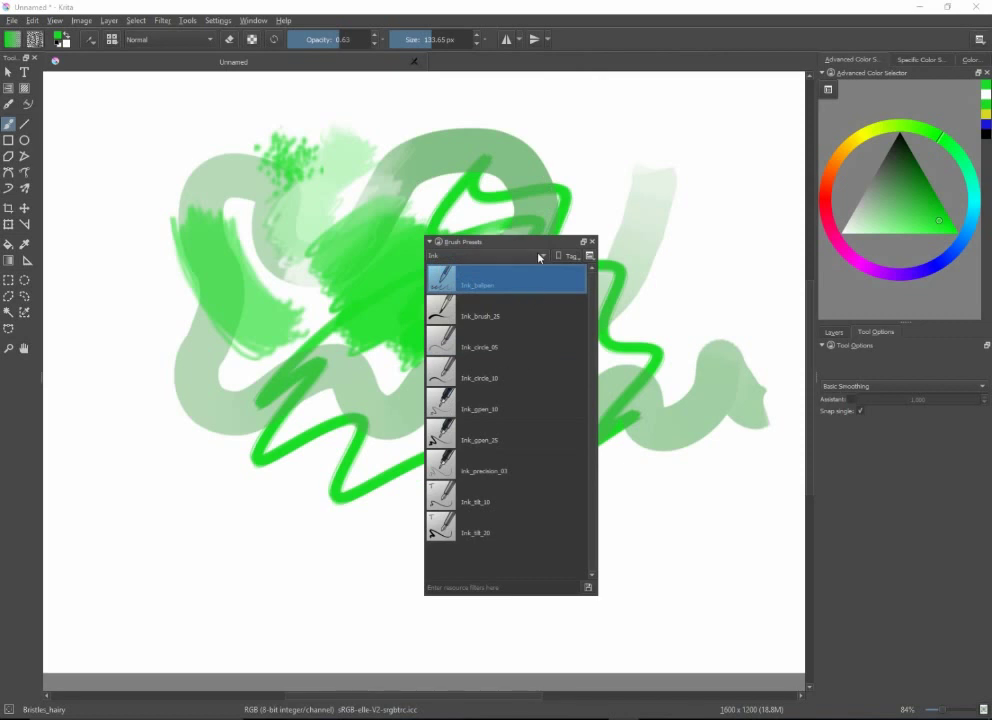
mouse_move(531, 242)
left_mouse_down()
mouse_move(872, 295)
mouse_move(915, 290)
mouse_move(922, 217)
mouse_move(921, 410)
mouse_move(760, 424)
mouse_move(855, 410)
mouse_move(880, 424)
mouse_move(899, 410)
left_mouse_up()
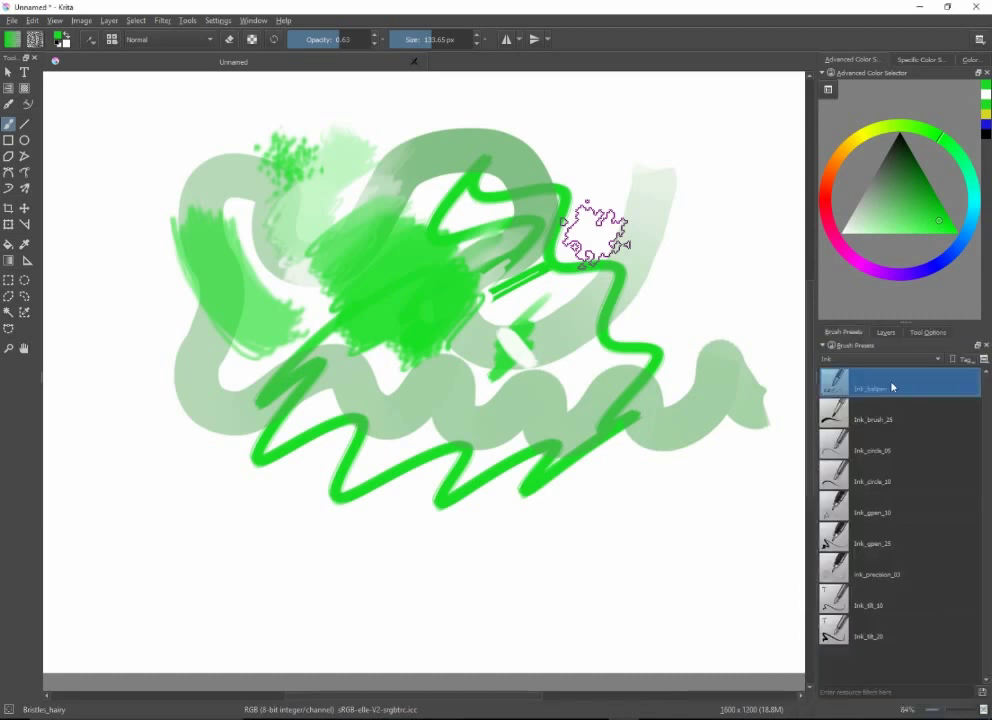
left_click(846, 332)
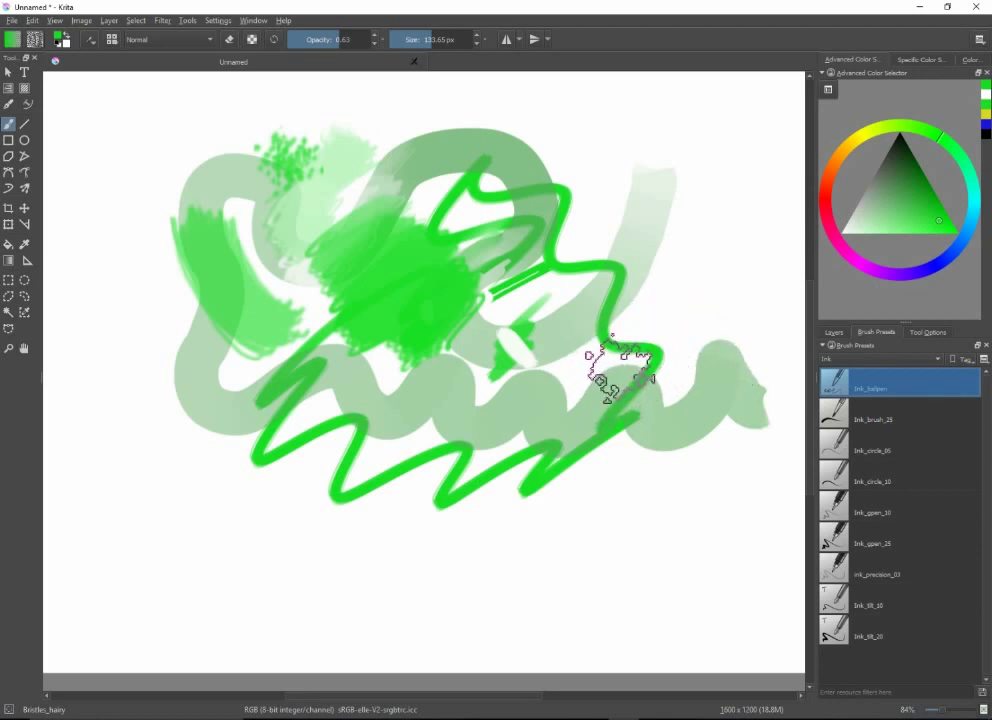
View the saved workspaces and the field for naming a new one, and close the list without saving
left_click(980, 40)
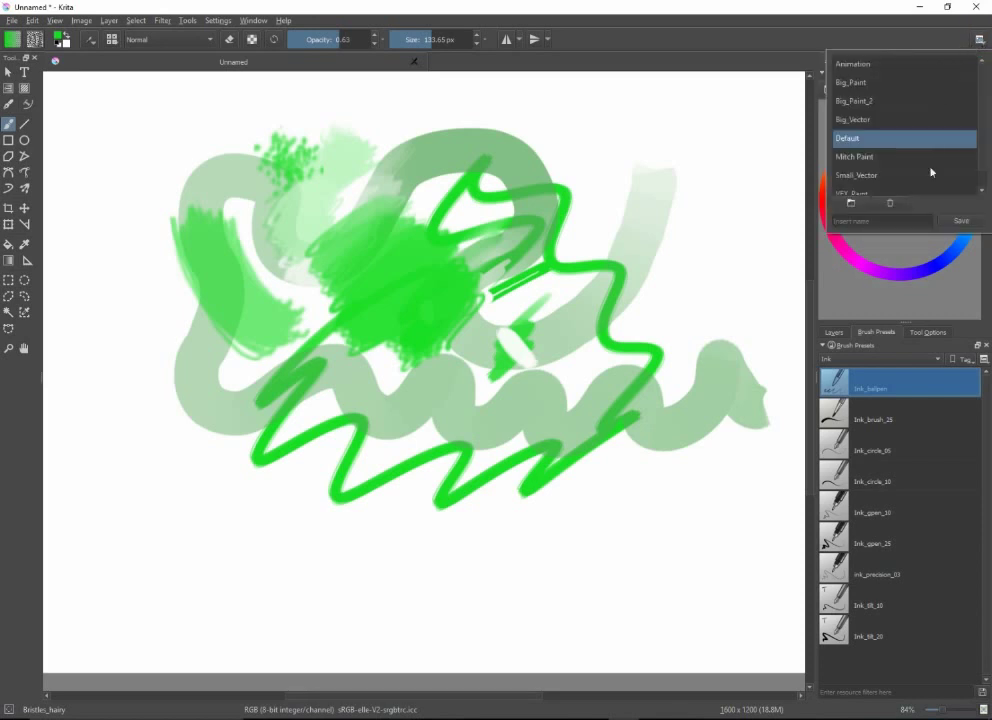
left_click(860, 222)
key("Escape")
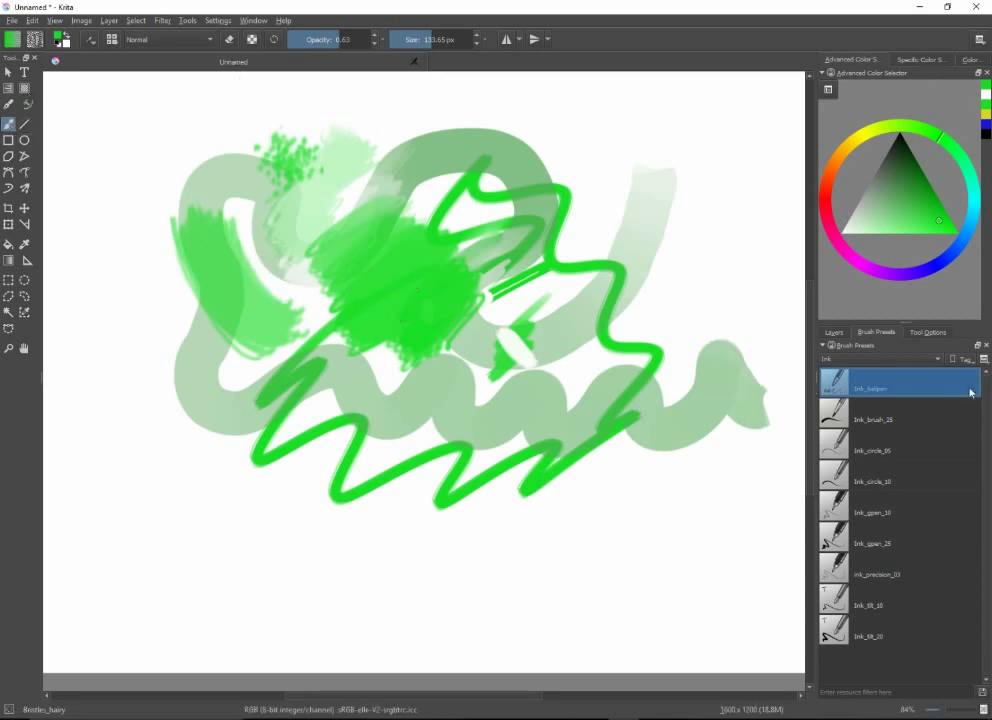
Display the brush presets as thumbnails and set the tag filter to All
left_click(984, 359)
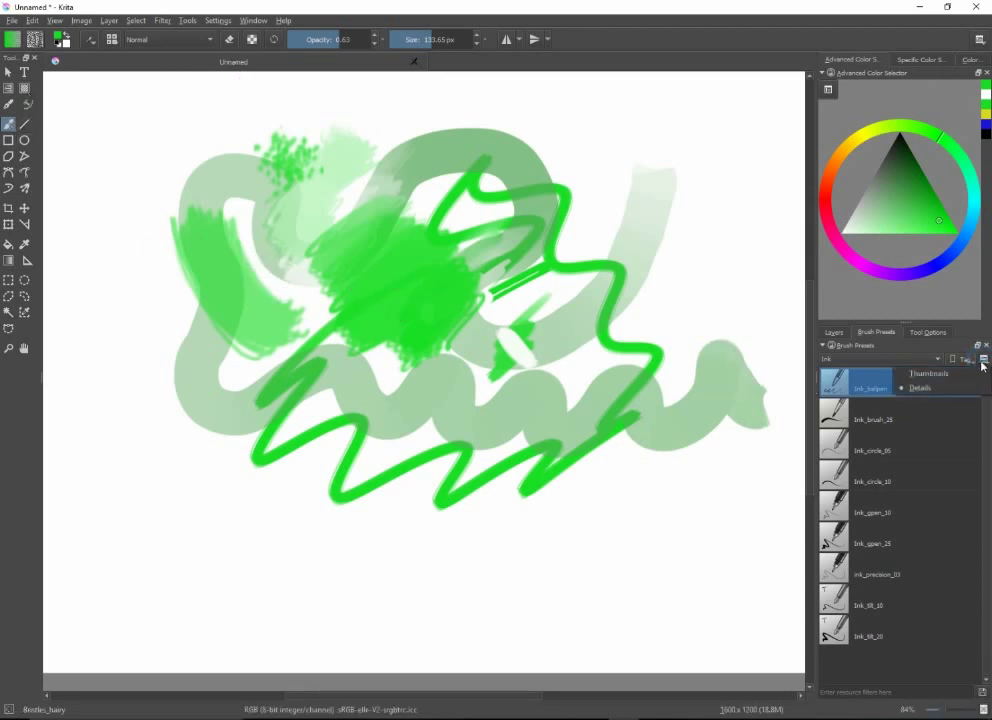
left_click(984, 359)
left_click(984, 359)
left_click(956, 374)
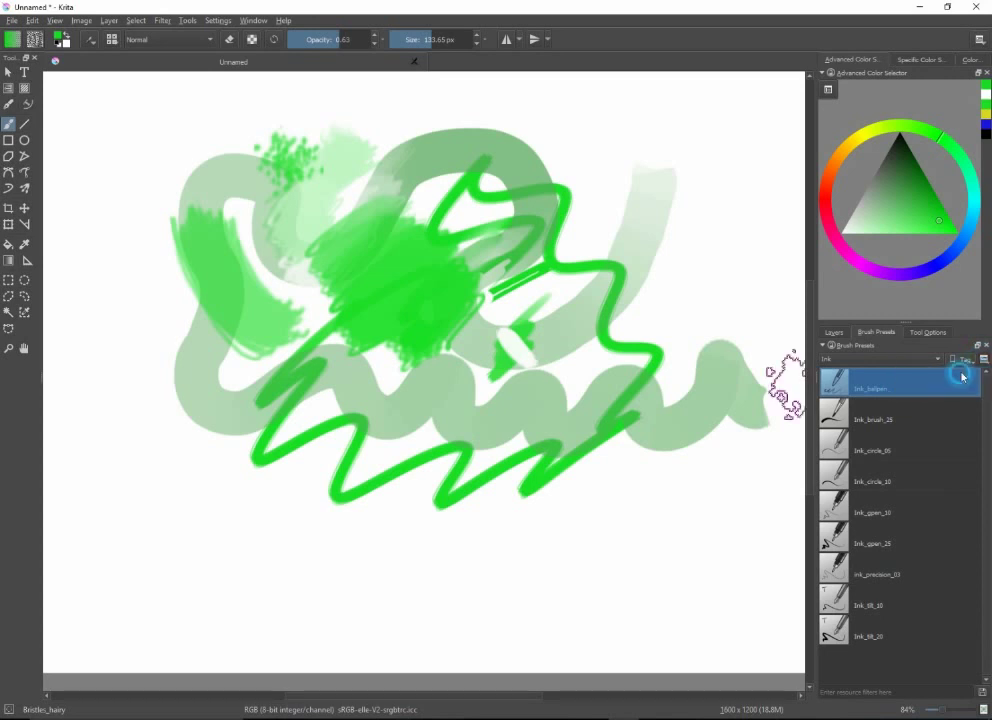
left_click(895, 360)
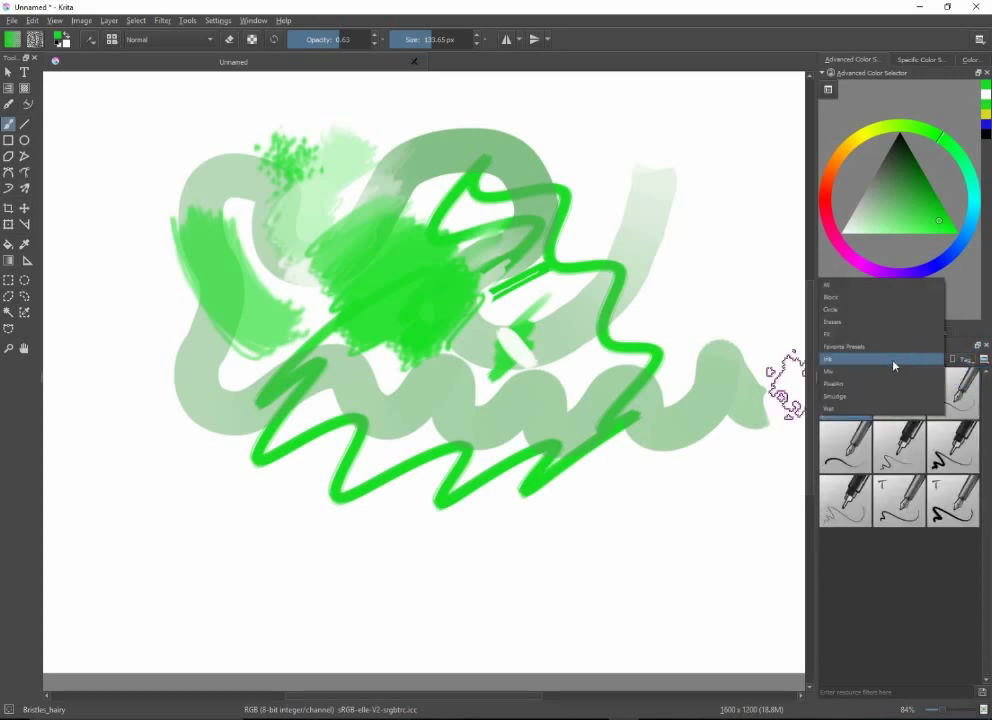
left_click(903, 284)
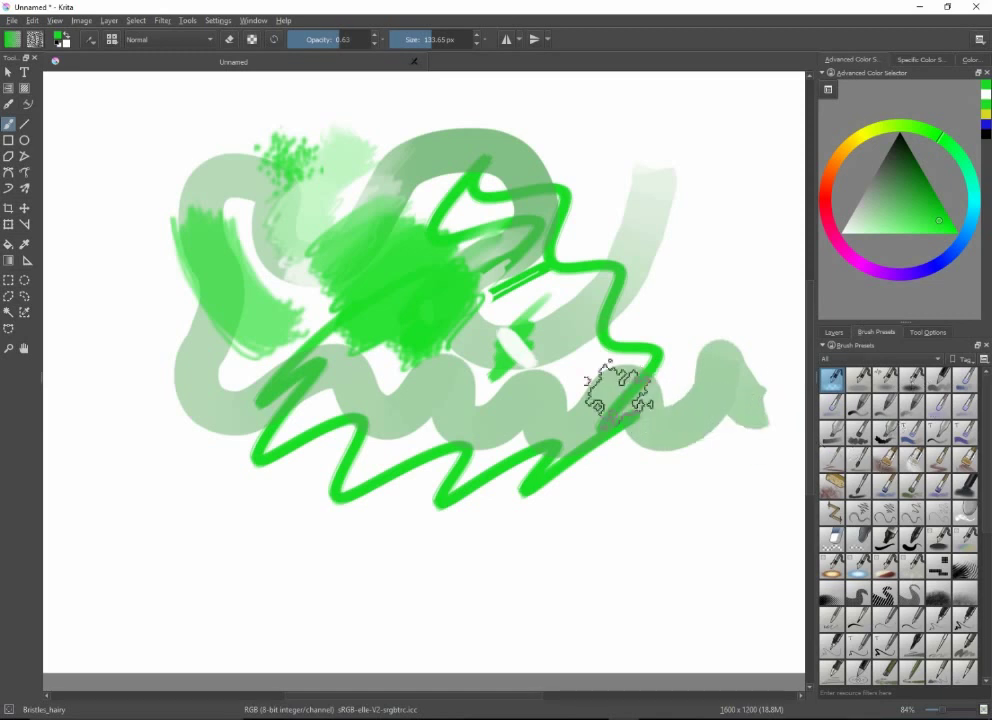
View the Color Smudge and Sketch brush engine settings in the brush editor and close it
left_click(91, 41)
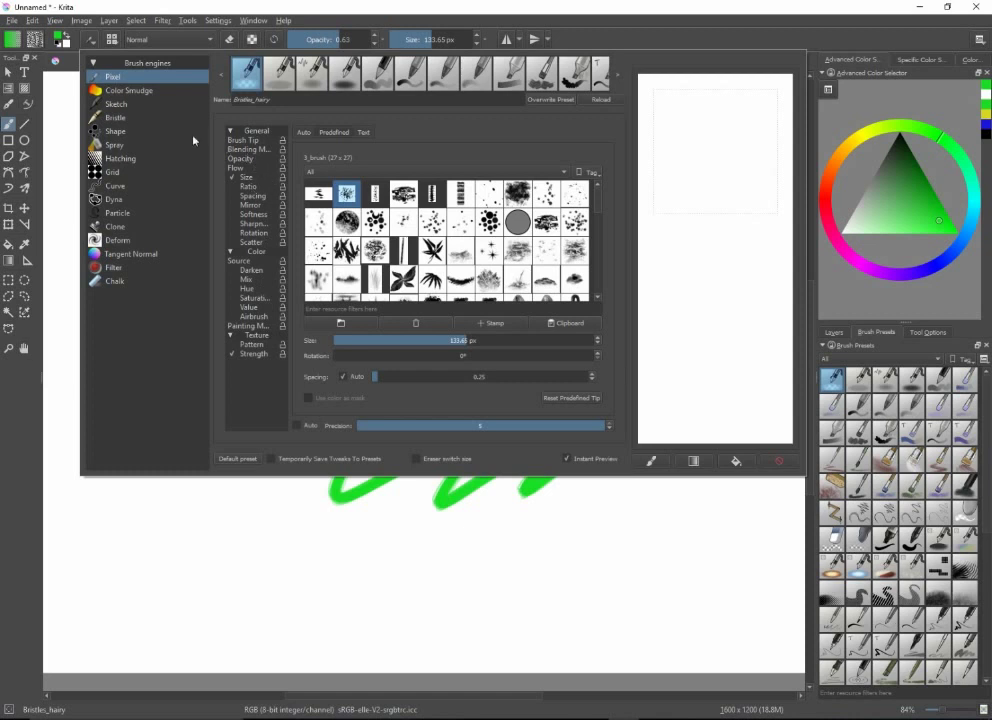
left_click(133, 91)
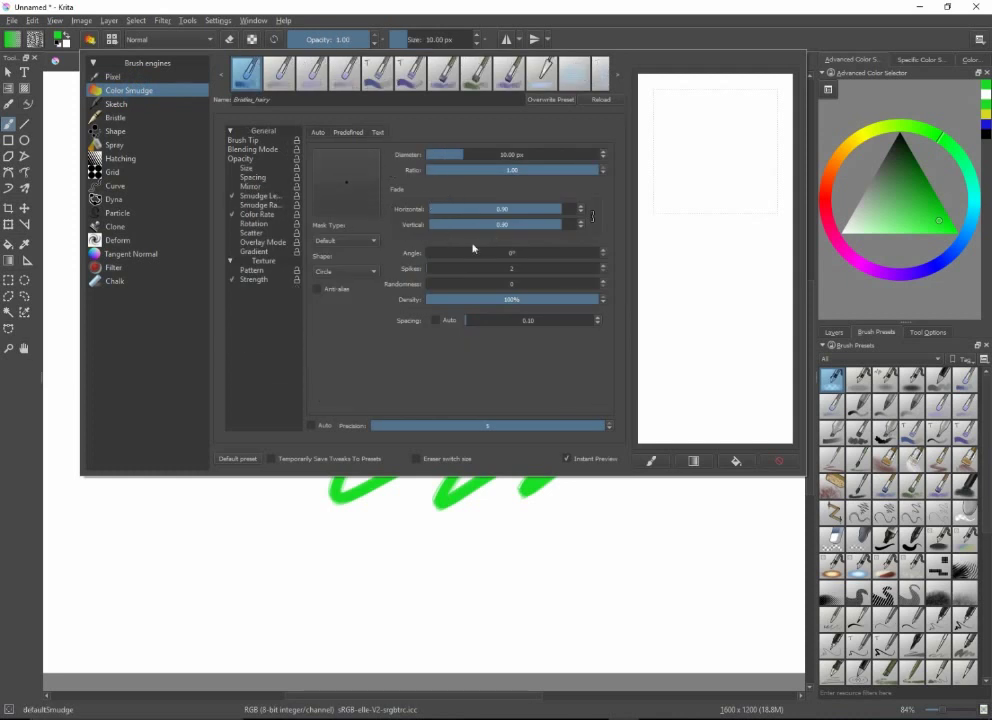
left_click(115, 105)
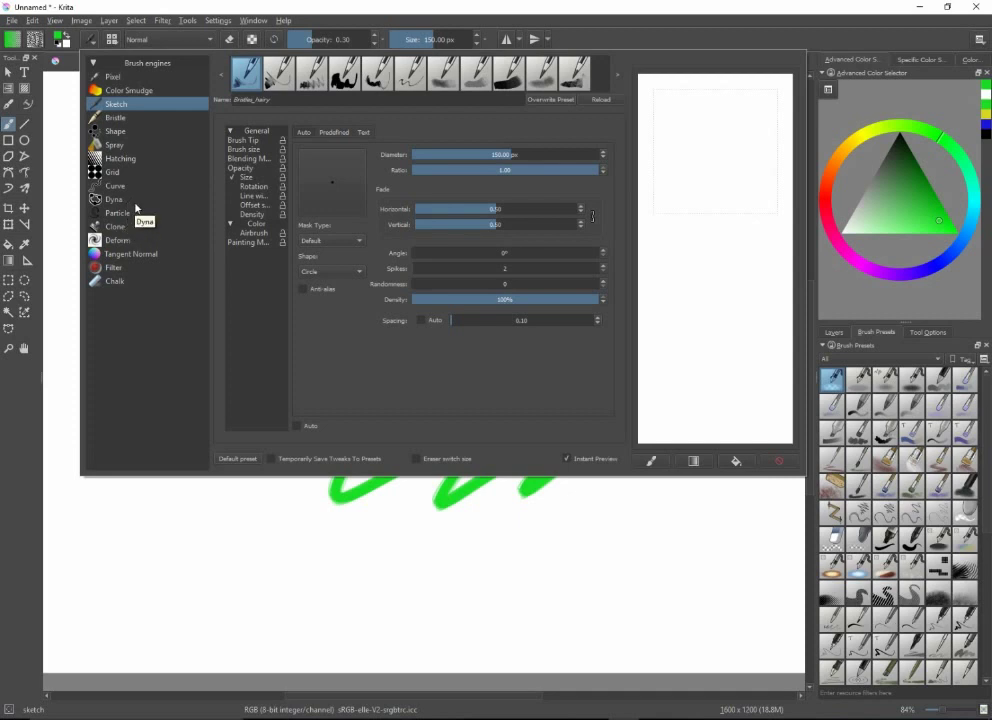
key("Escape")
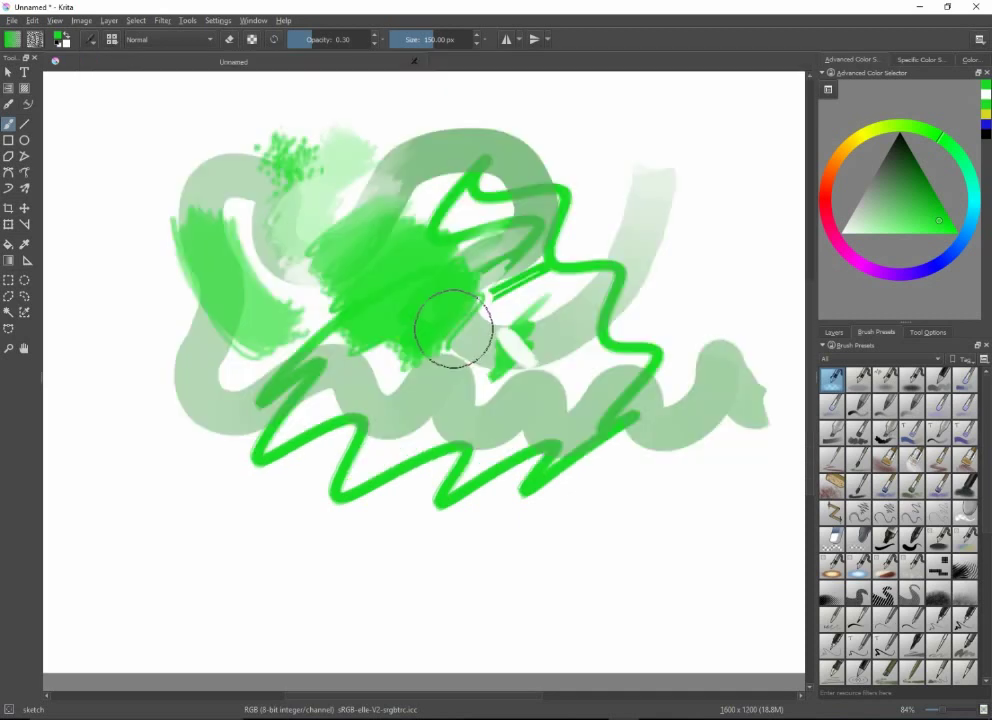
View the list of saved workspaces again and close it
left_click(980, 44)
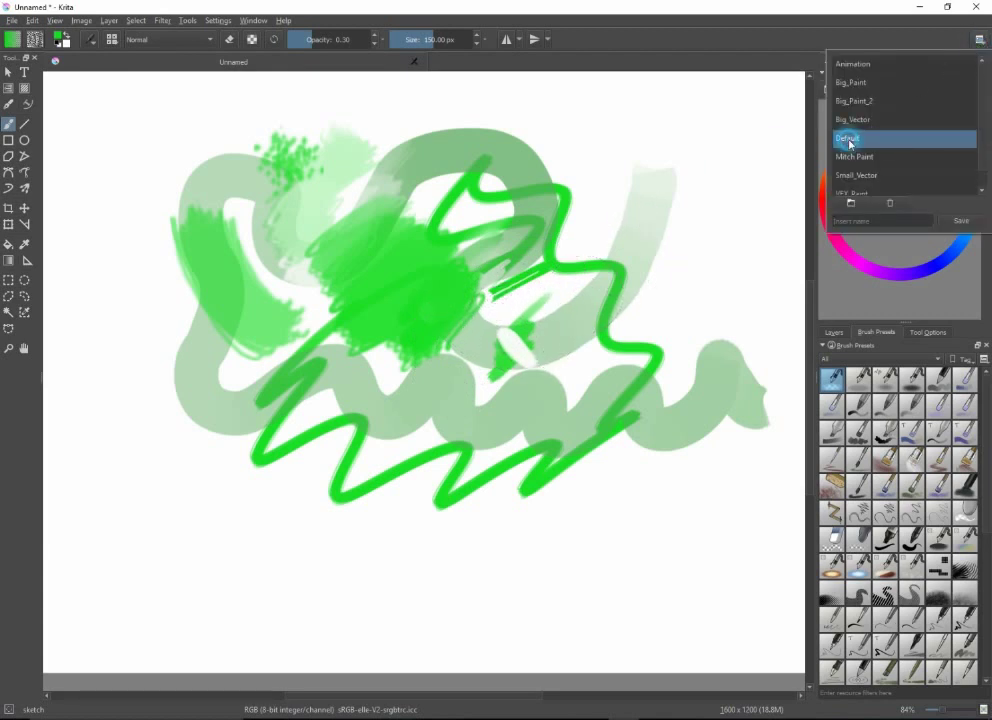
left_click(735, 280)
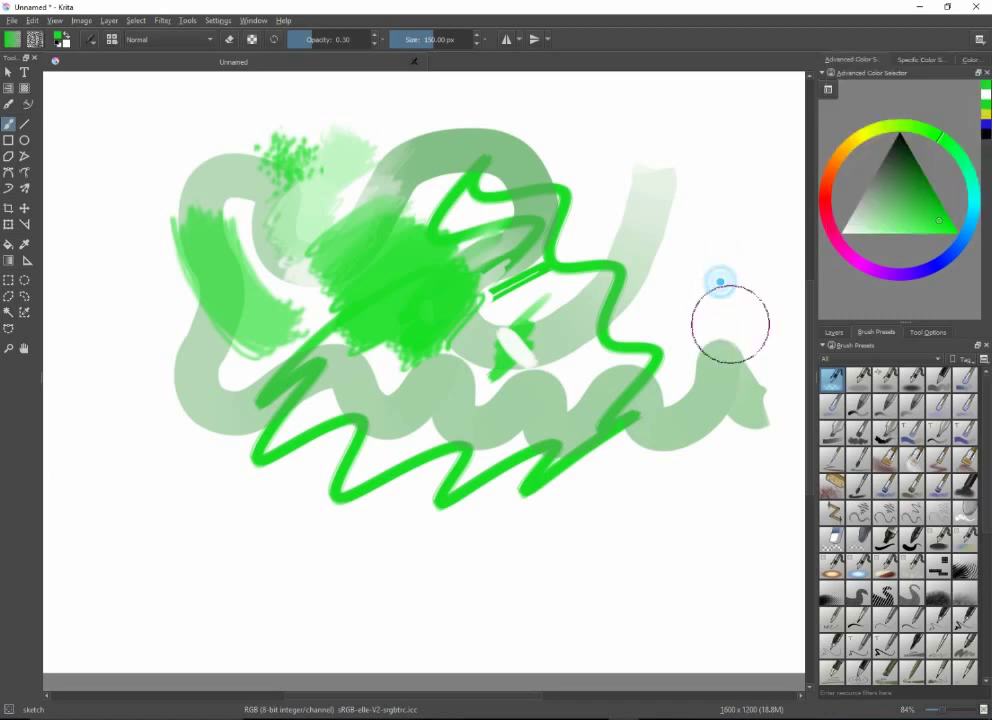
Filter the brush presets by the Favorite Presets tag and select the Bristles_hairy brush
left_click(848, 358)
left_click(845, 421)
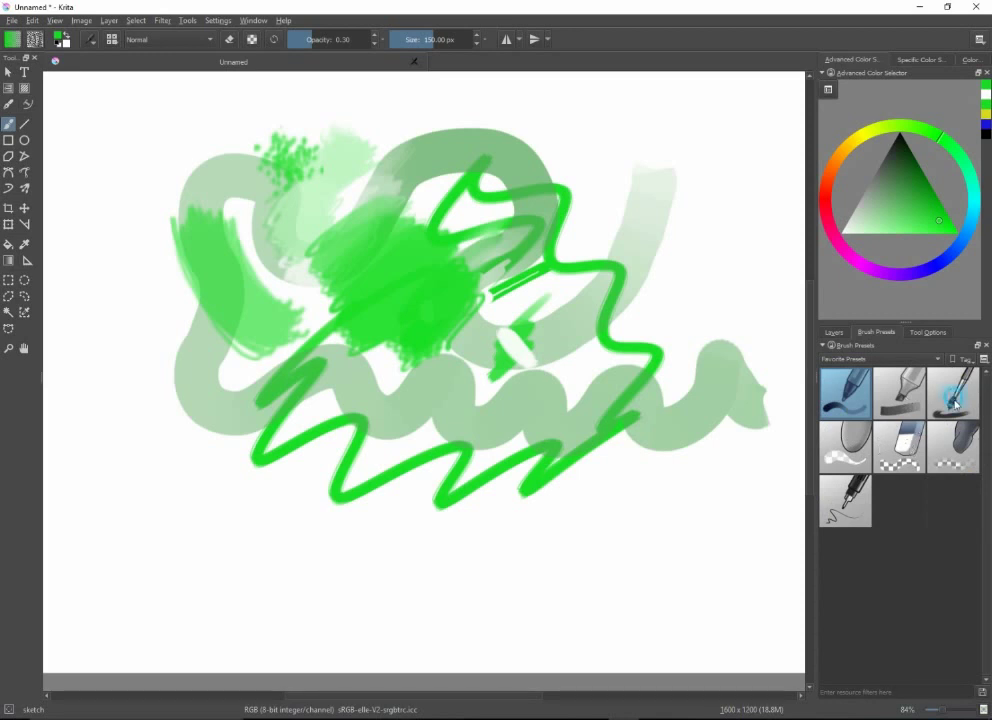
left_click(953, 402)
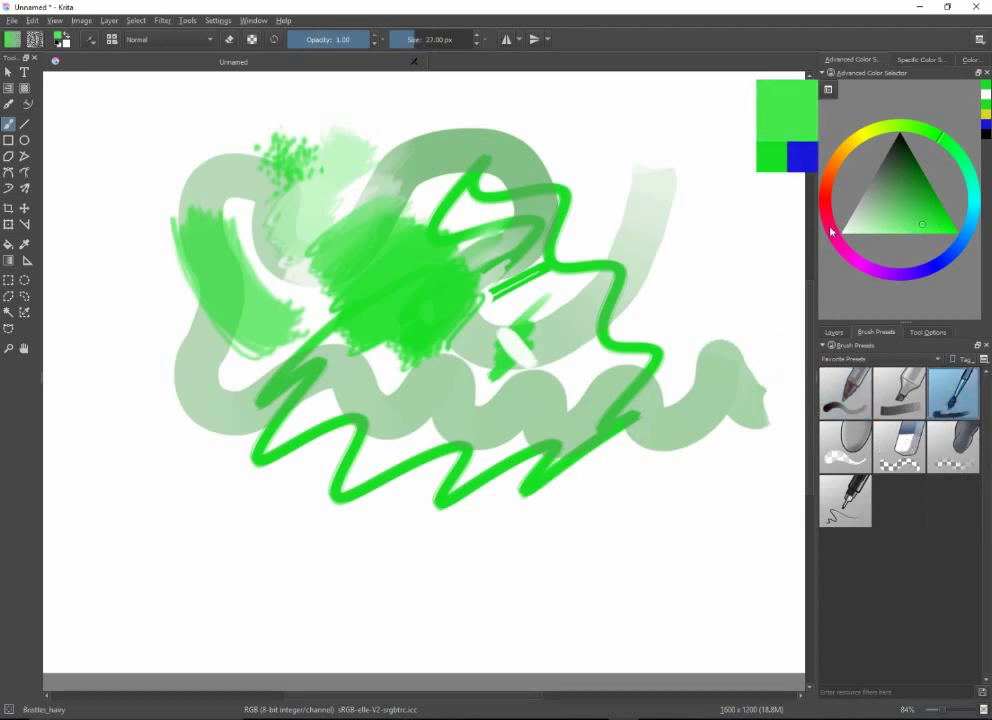
Set the foreground color to pink and paint zigzag strokes over the green drawing with the Bristles_hairy brush
left_click(830, 231)
mouse_move(697, 210)
left_mouse_down()
mouse_move(650, 318)
mouse_move(509, 345)
mouse_move(553, 398)
mouse_move(554, 458)
left_mouse_up()
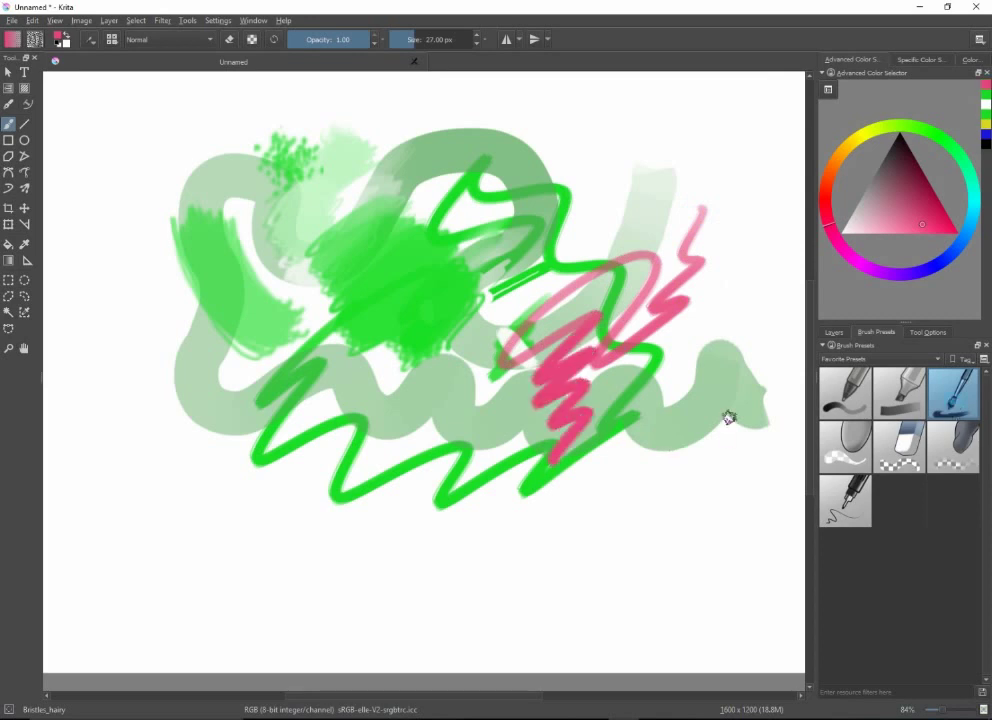
left_click_drag(648, 295, 692, 236)
Paint broad pink strokes over and below the green drawing with the Block_basic brush, varying the brush size
left_click(899, 398)
mouse_move(598, 160)
left_mouse_down()
mouse_move(660, 157)
mouse_move(430, 250)
mouse_move(420, 470)
mouse_move(440, 485)
left_mouse_up()
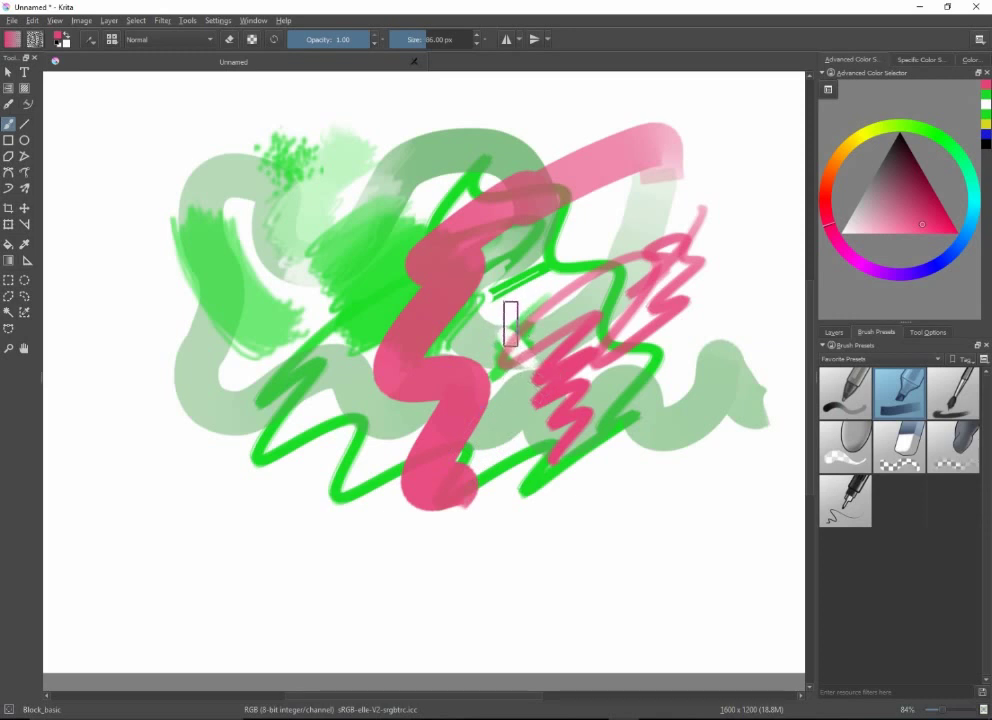
left_click_drag(510, 322, 770, 322)
mouse_move(680, 300)
left_mouse_down()
mouse_move(625, 304)
mouse_move(476, 400)
mouse_move(420, 376)
mouse_move(462, 364)
mouse_move(395, 364)
left_mouse_up()
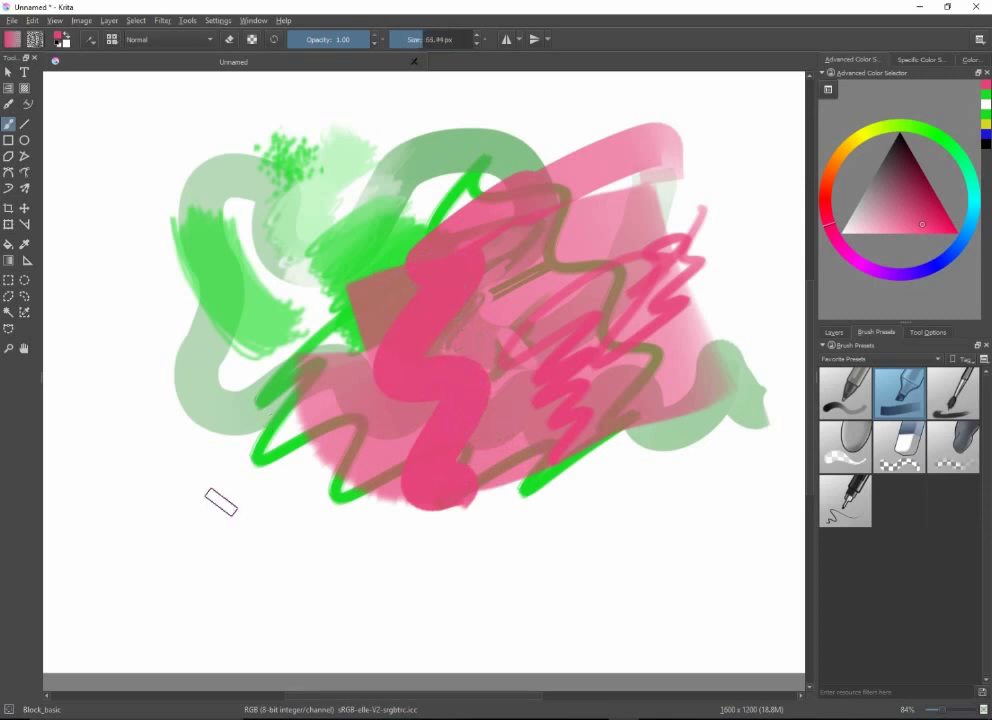
mouse_move(205, 505)
left_mouse_down()
mouse_move(277, 550)
mouse_move(315, 538)
mouse_move(403, 561)
mouse_move(560, 559)
mouse_move(613, 573)
mouse_move(710, 573)
mouse_move(588, 492)
left_mouse_up()
mouse_move(657, 520)
left_mouse_down()
mouse_move(558, 514)
mouse_move(530, 545)
mouse_move(613, 532)
mouse_move(432, 534)
left_mouse_up()
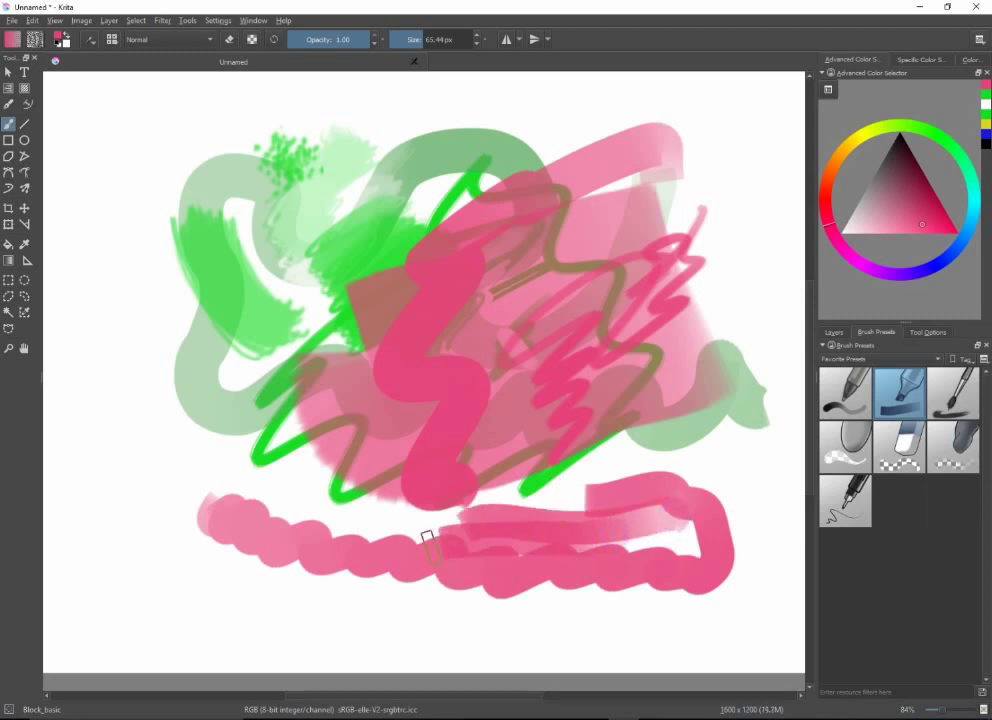